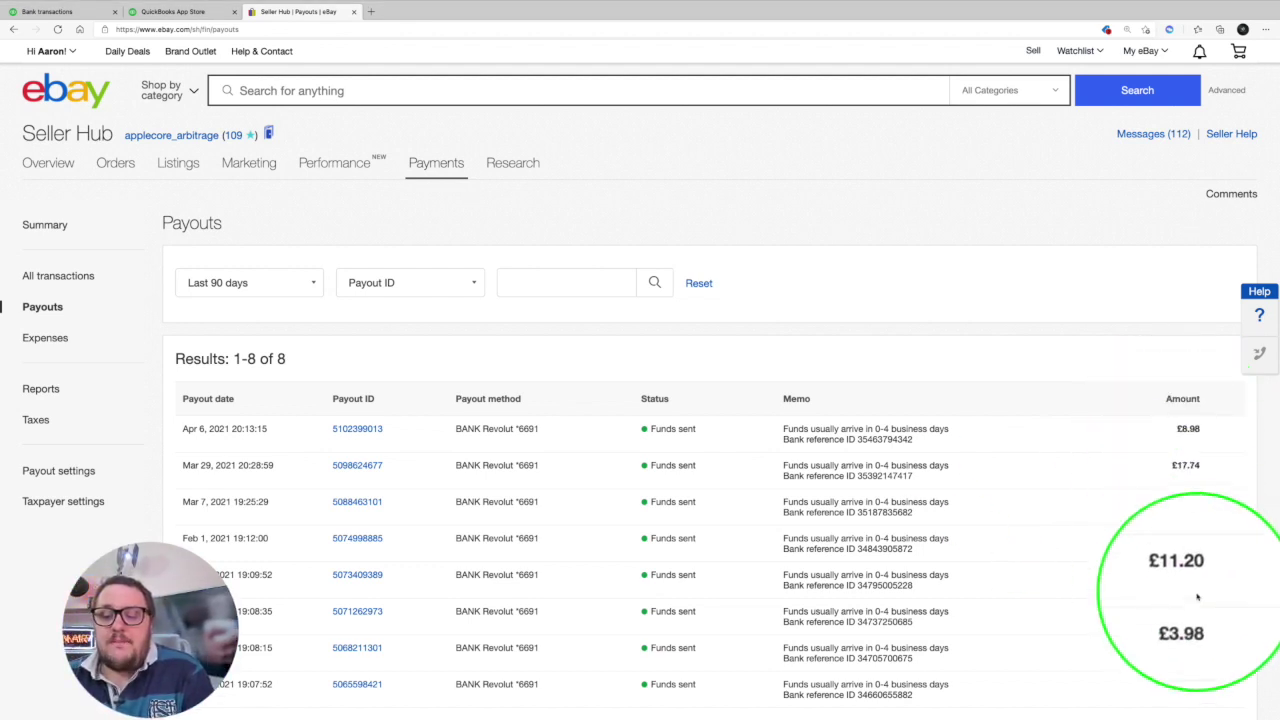
# Sort the Revolut review list by date and open the newest bank line
pyautogui.click(35, 12)
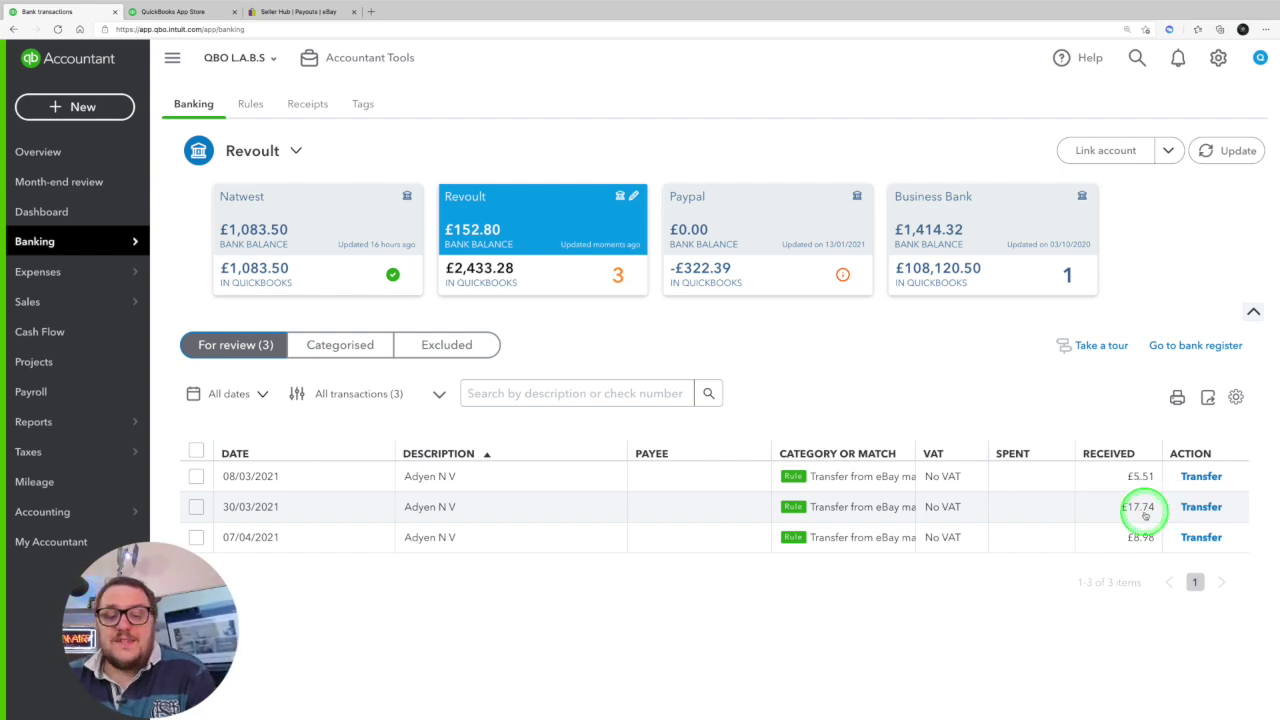
pyautogui.click(340, 453)
pyautogui.click(1140, 476)
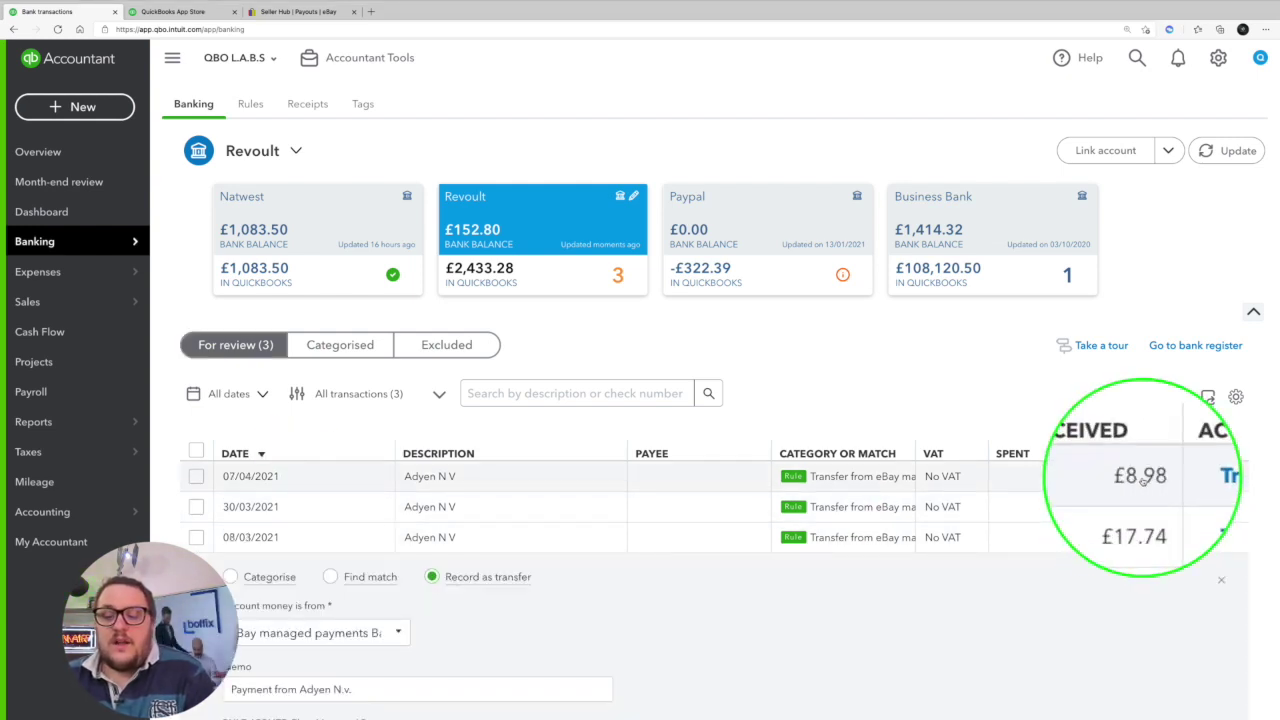
# Compare against the eBay payouts, then expand the 07/04/2021 £8.98 Adyen N V line
pyautogui.click(275, 12)
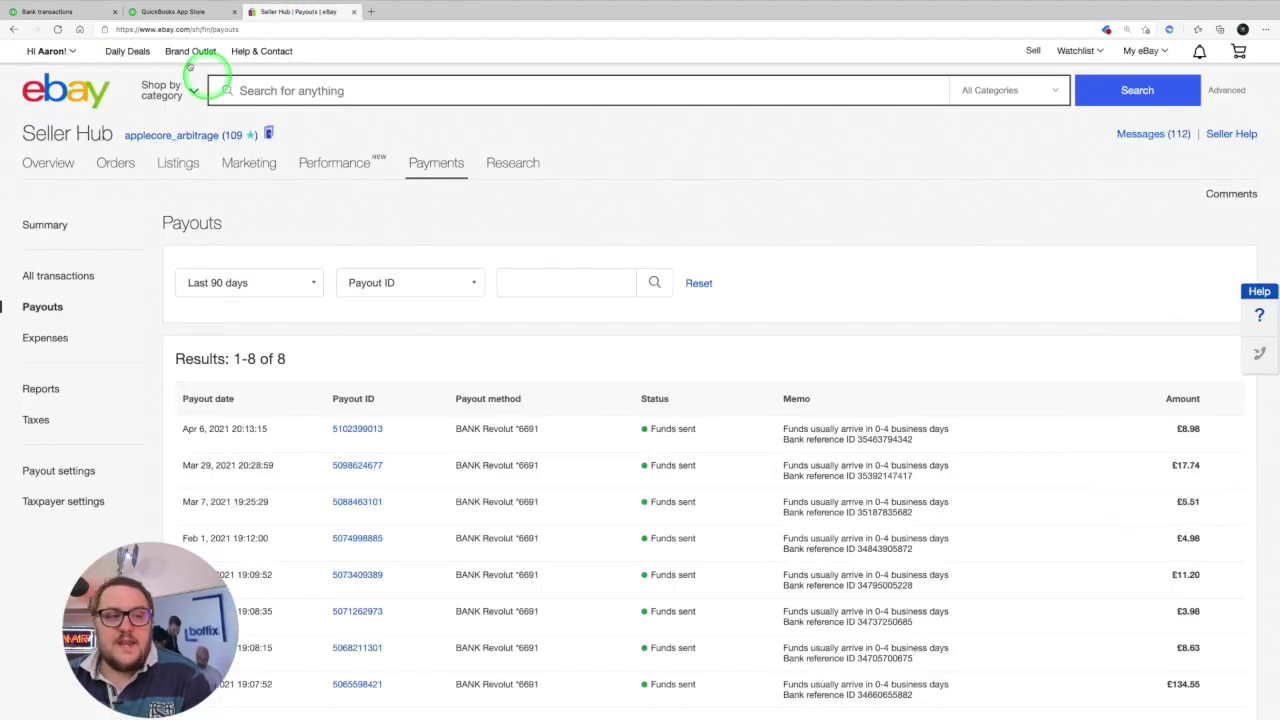
pyautogui.click(80, 12)
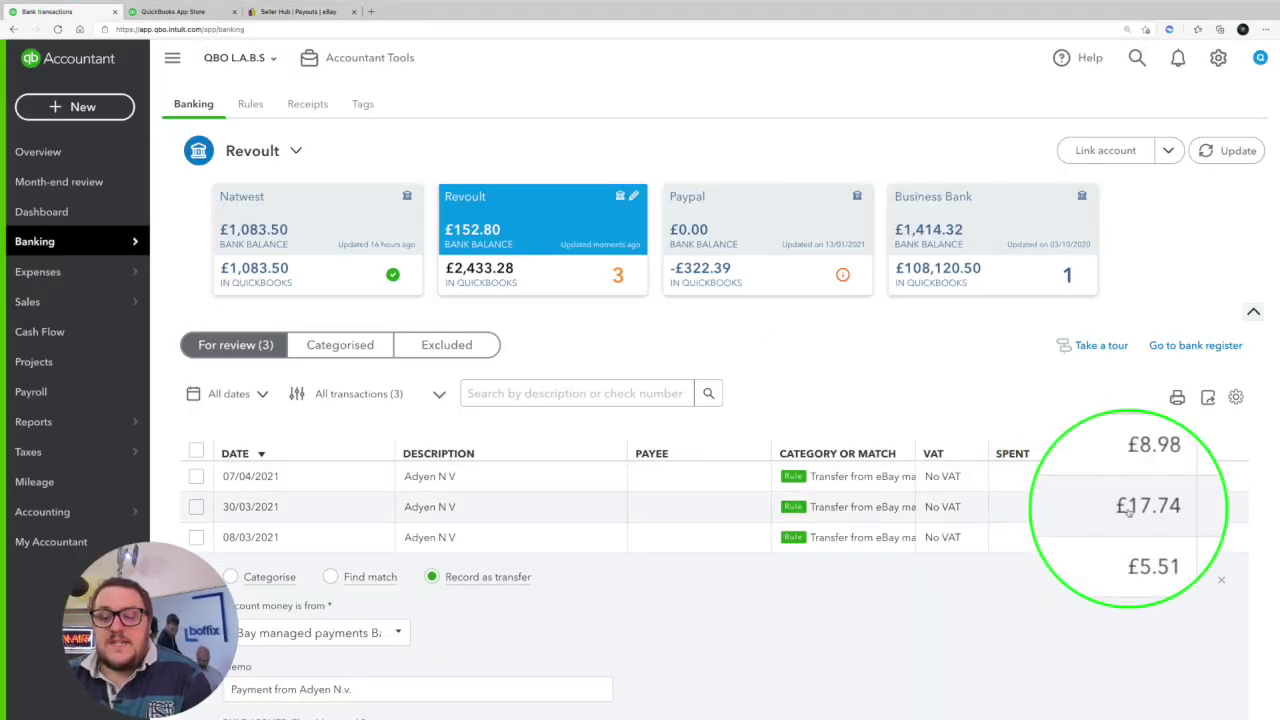
pyautogui.click(295, 12)
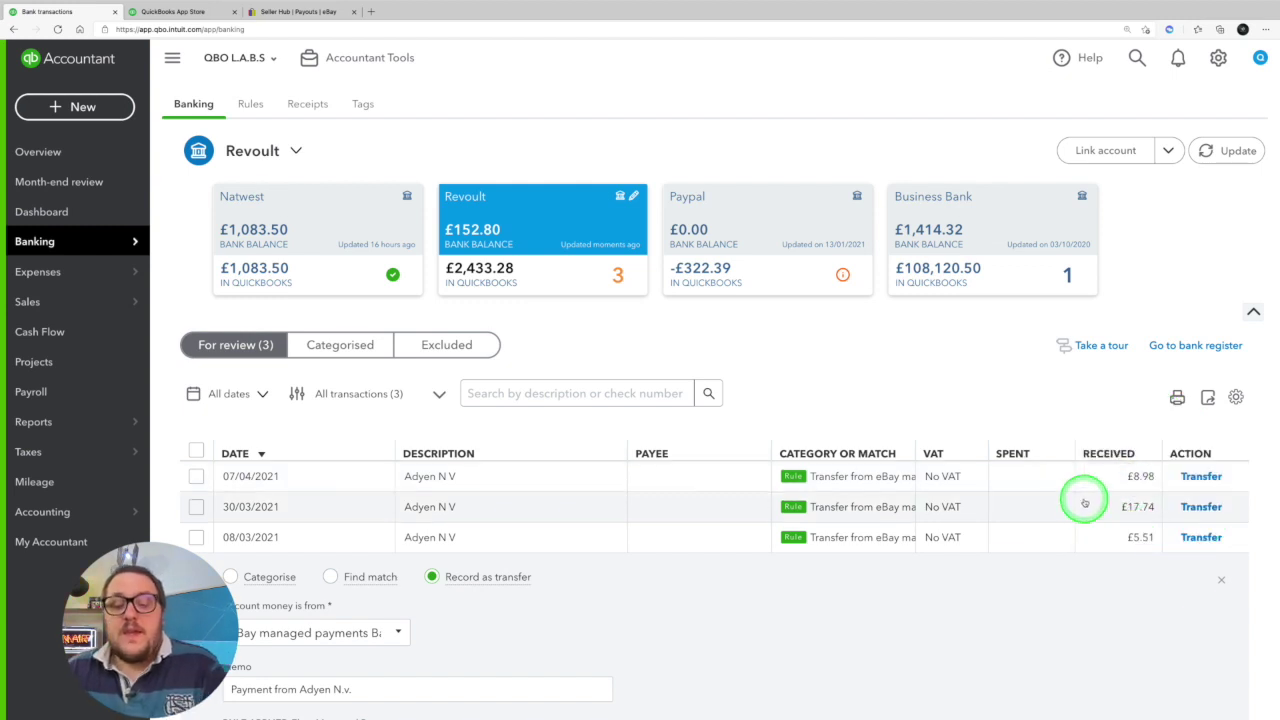
pyautogui.click(1040, 477)
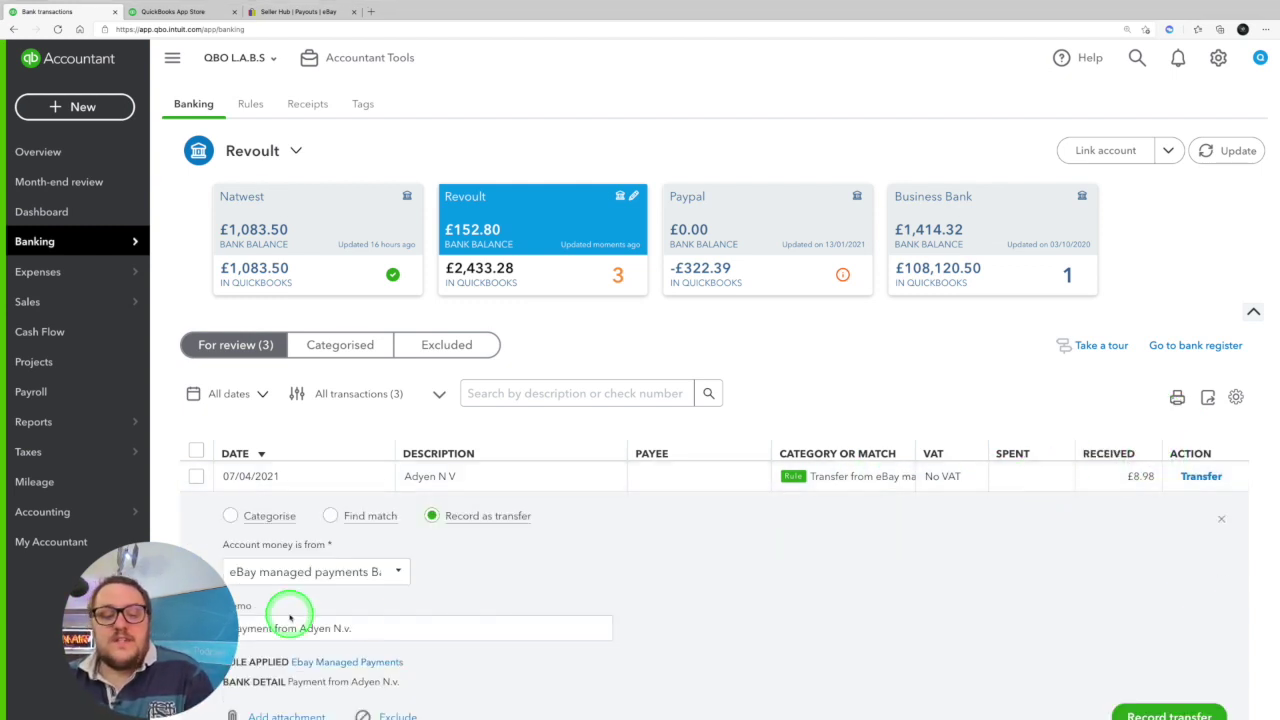
# Switch the 07/04/2021 £8.98 line to Categorise and filter the categories to 'eB' accounts
pyautogui.click(230, 516)
pyautogui.click(600, 632)
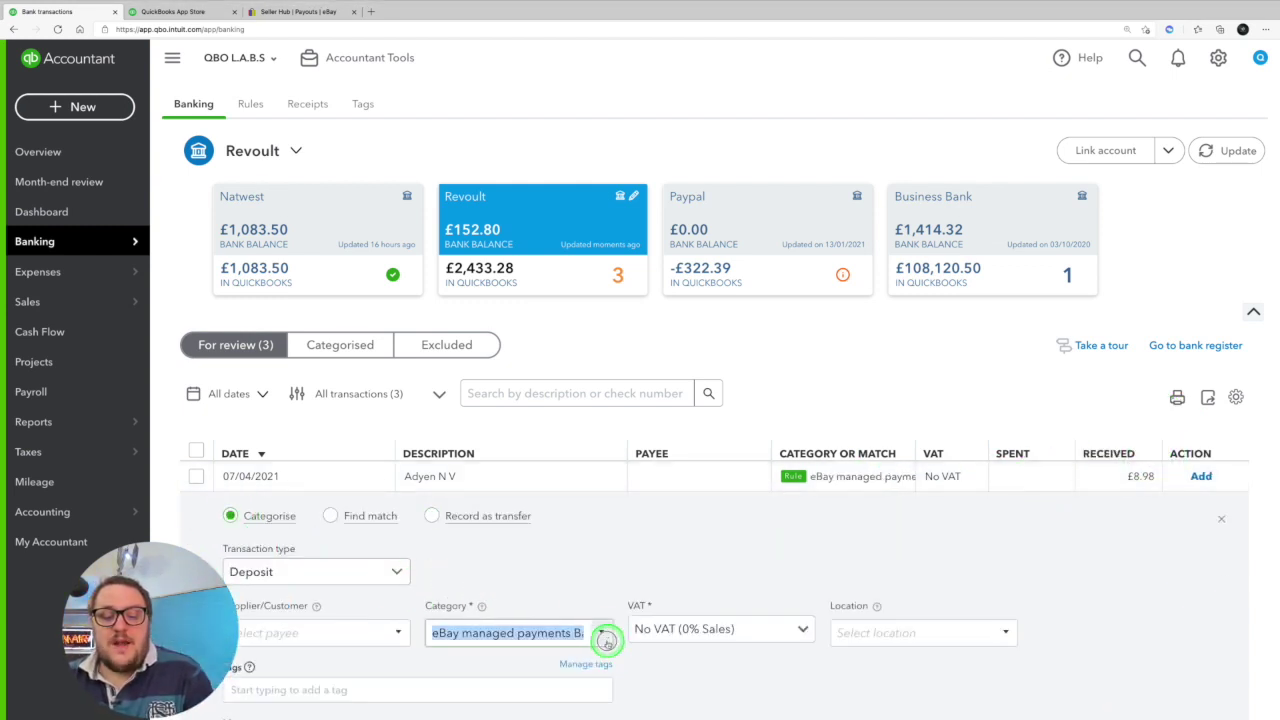
pyautogui.write('eB')
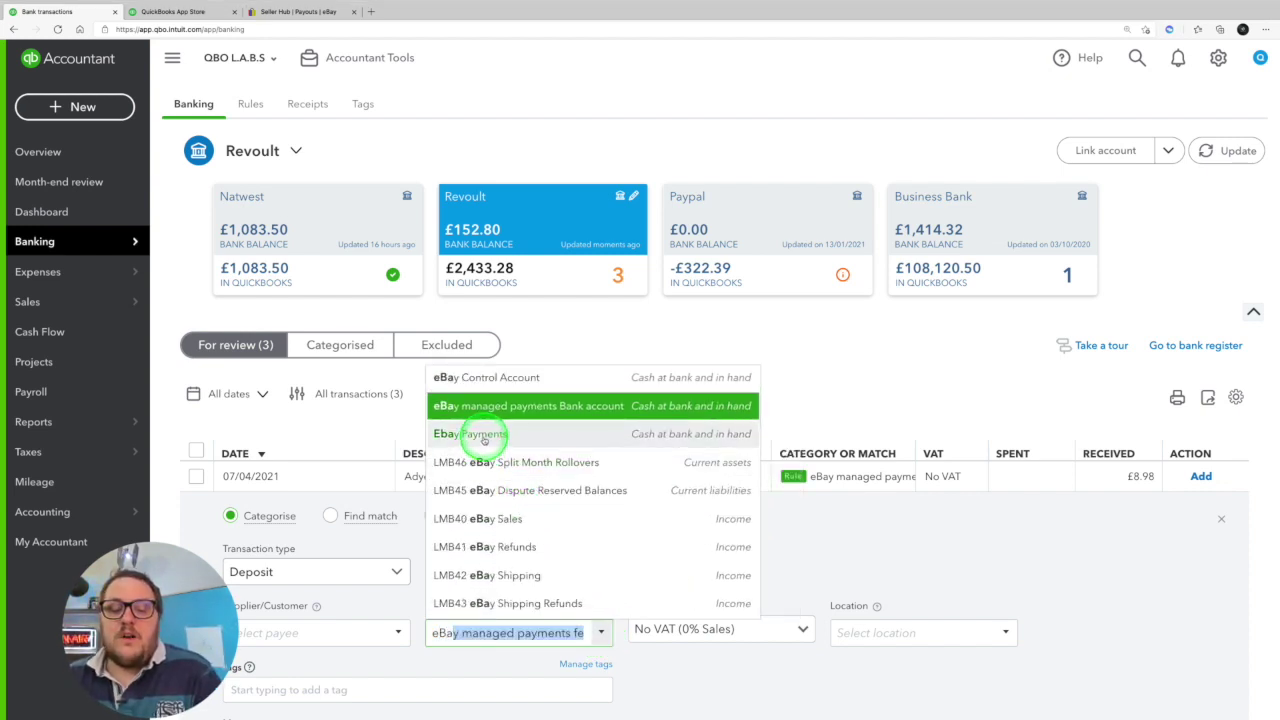
pyautogui.click(270, 13)
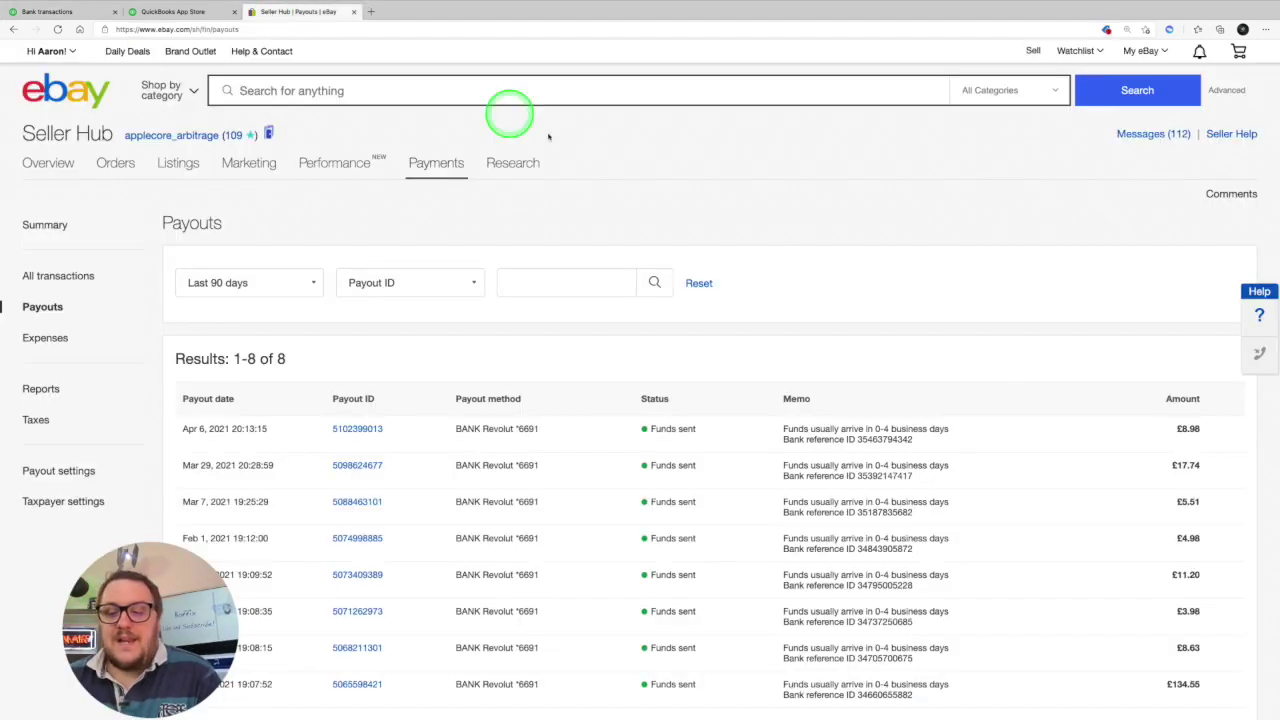
# Check the £8.98 payout's related transactions: a £10.75 sale less £1.77 fees
pyautogui.click(350, 429)
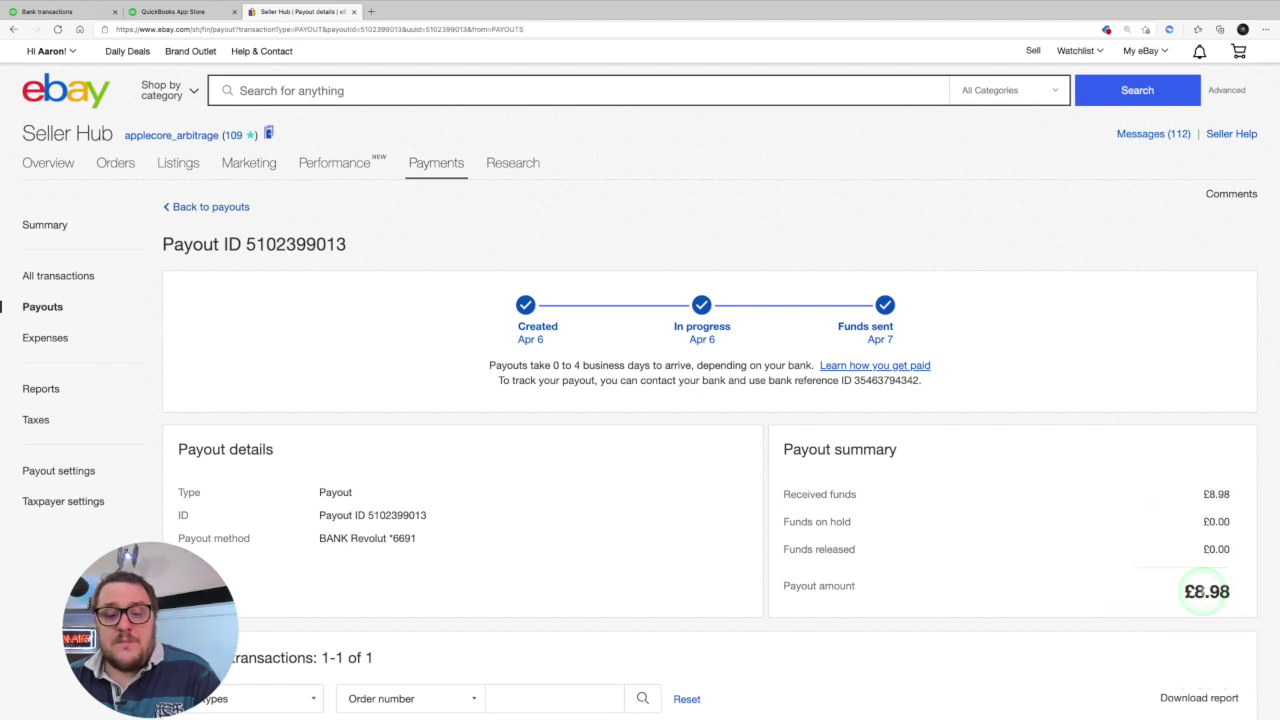
pyautogui.scroll(-3, 1080, 551)
pyautogui.scroll(-1, 1081, 553)
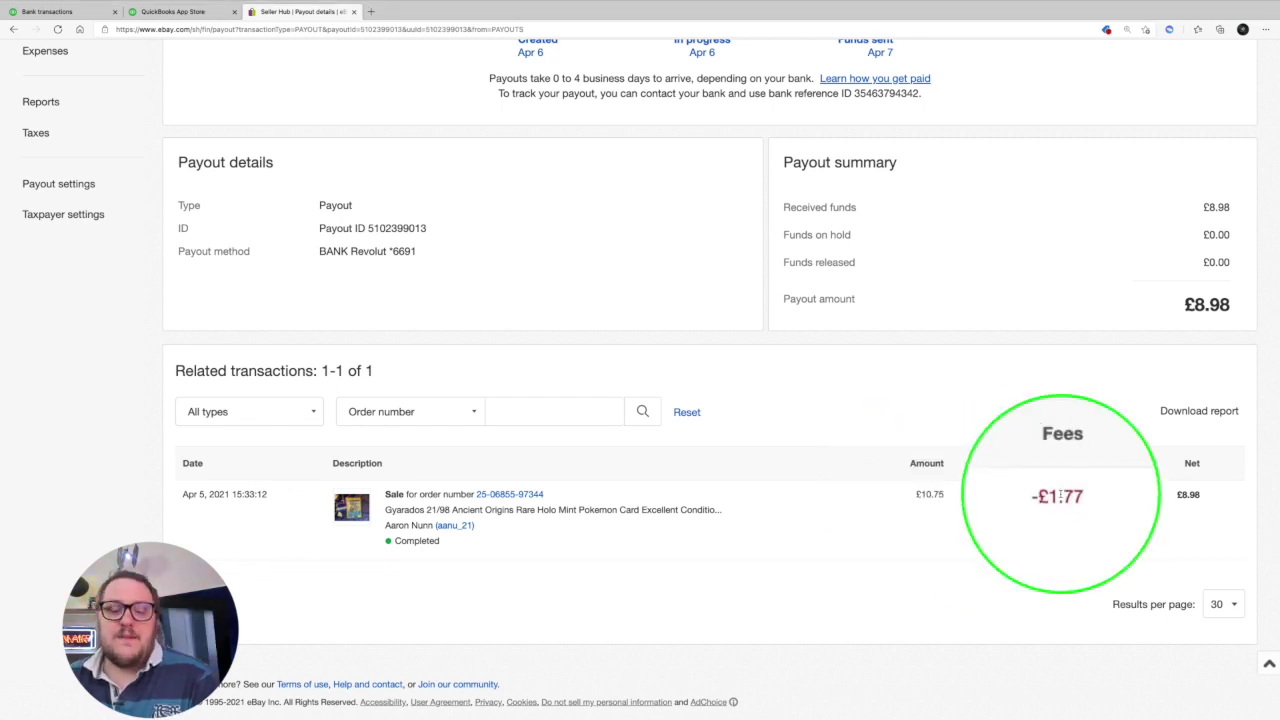
pyautogui.hotkey('ctrl', '1')
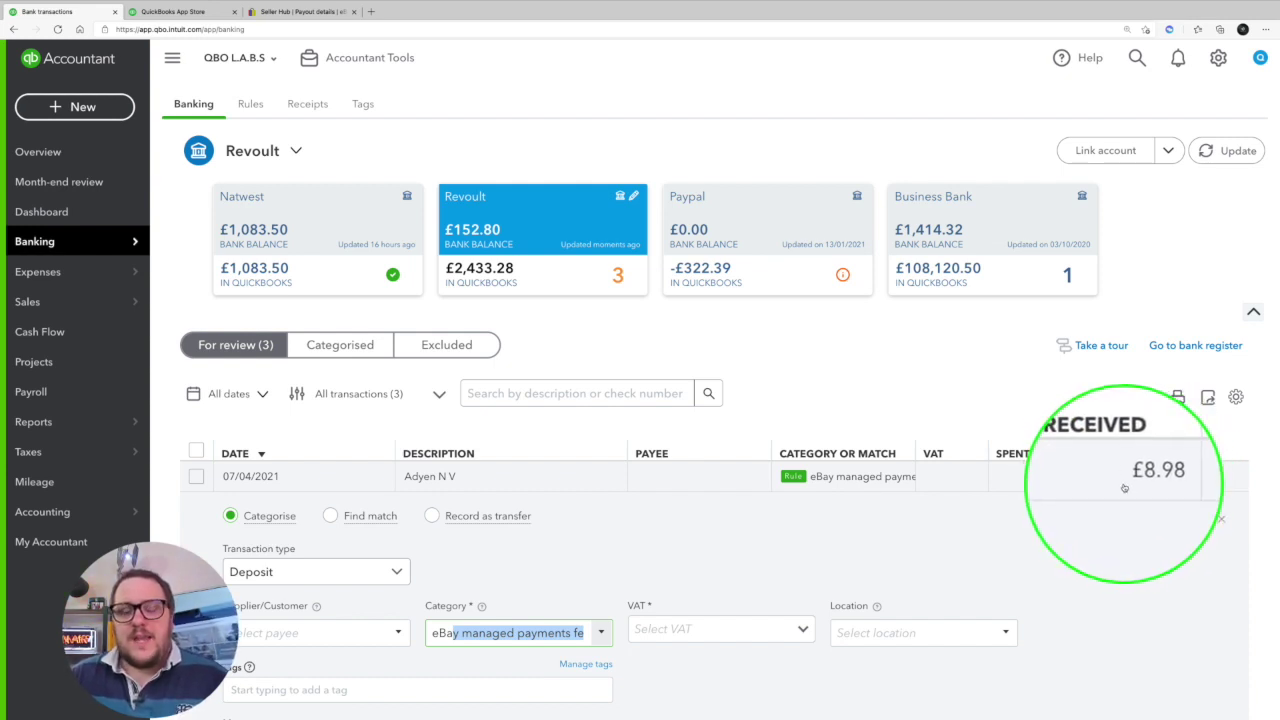
# Go to apps.com and search the App Store for 'onesaas'
pyautogui.click(180, 12)
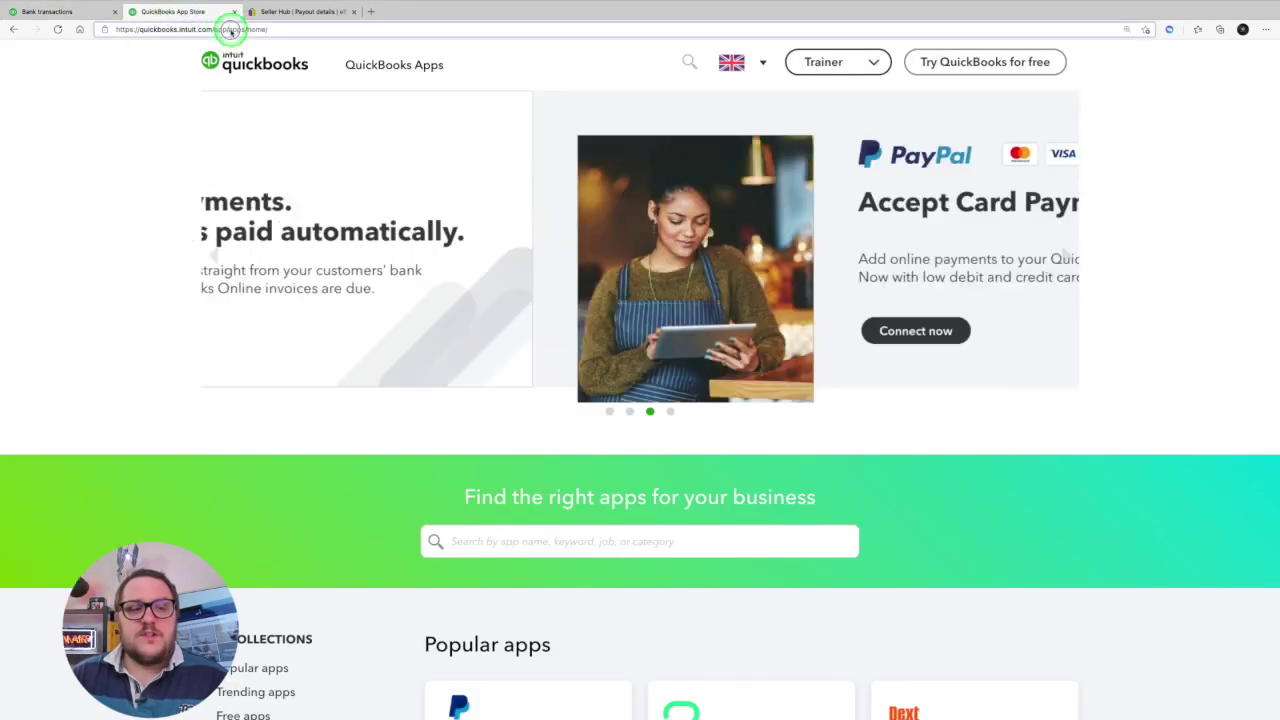
pyautogui.click(534, 29)
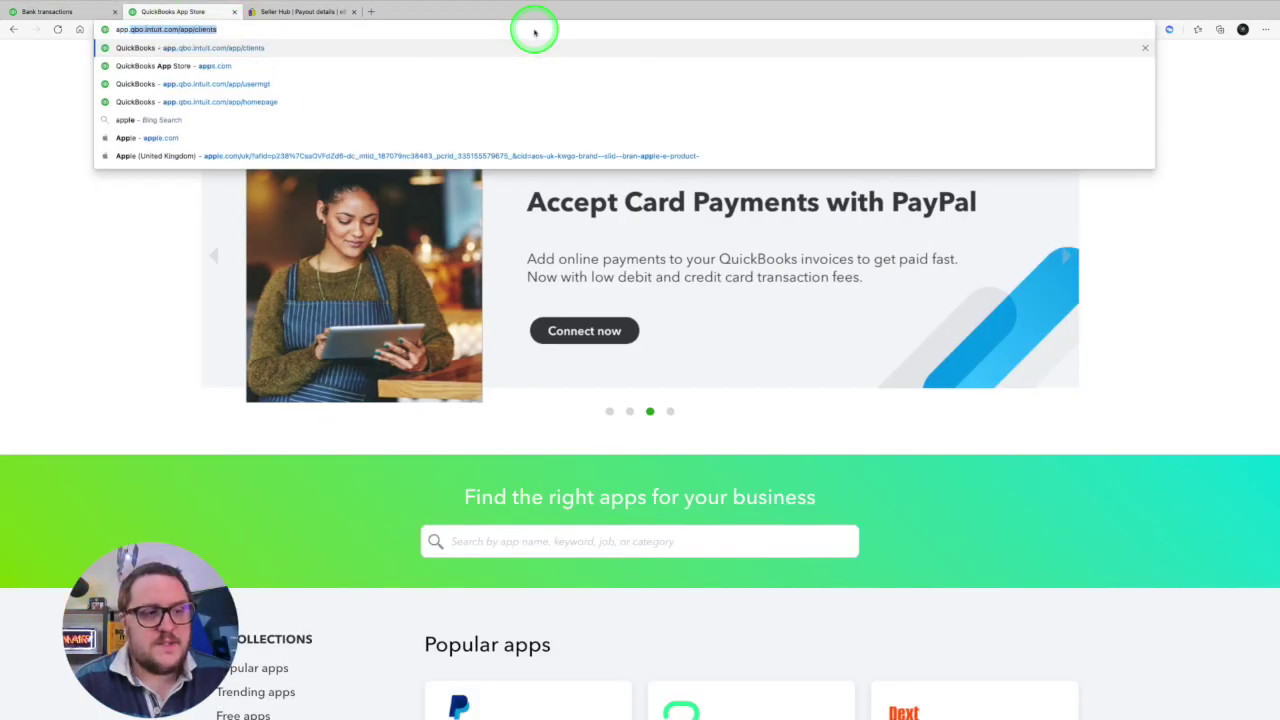
pyautogui.write('apps.com')
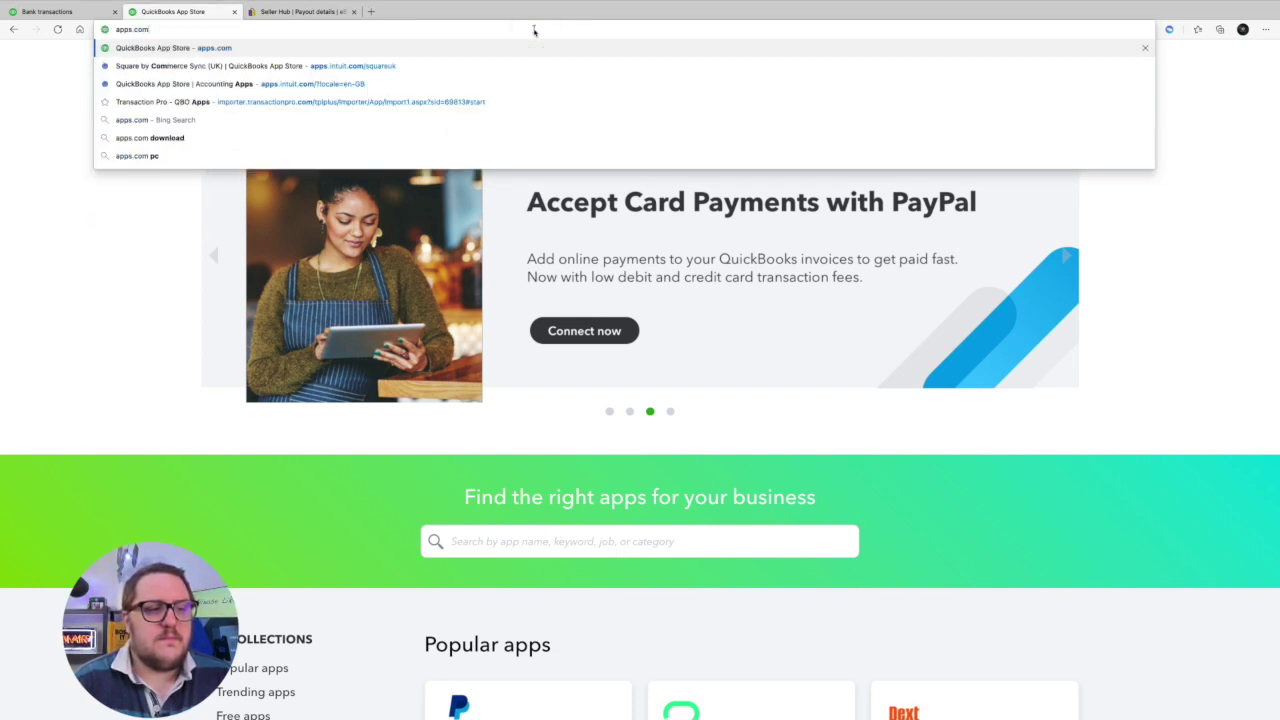
pyautogui.press('Return')
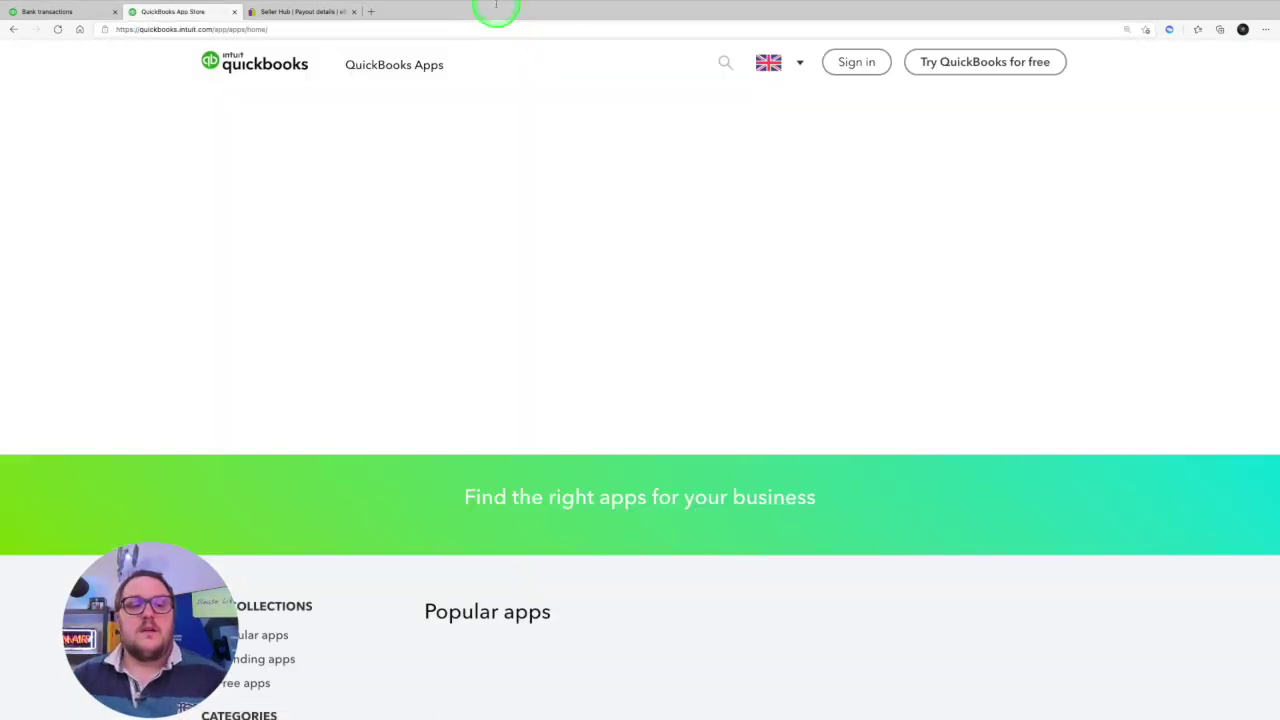
pyautogui.click(554, 543)
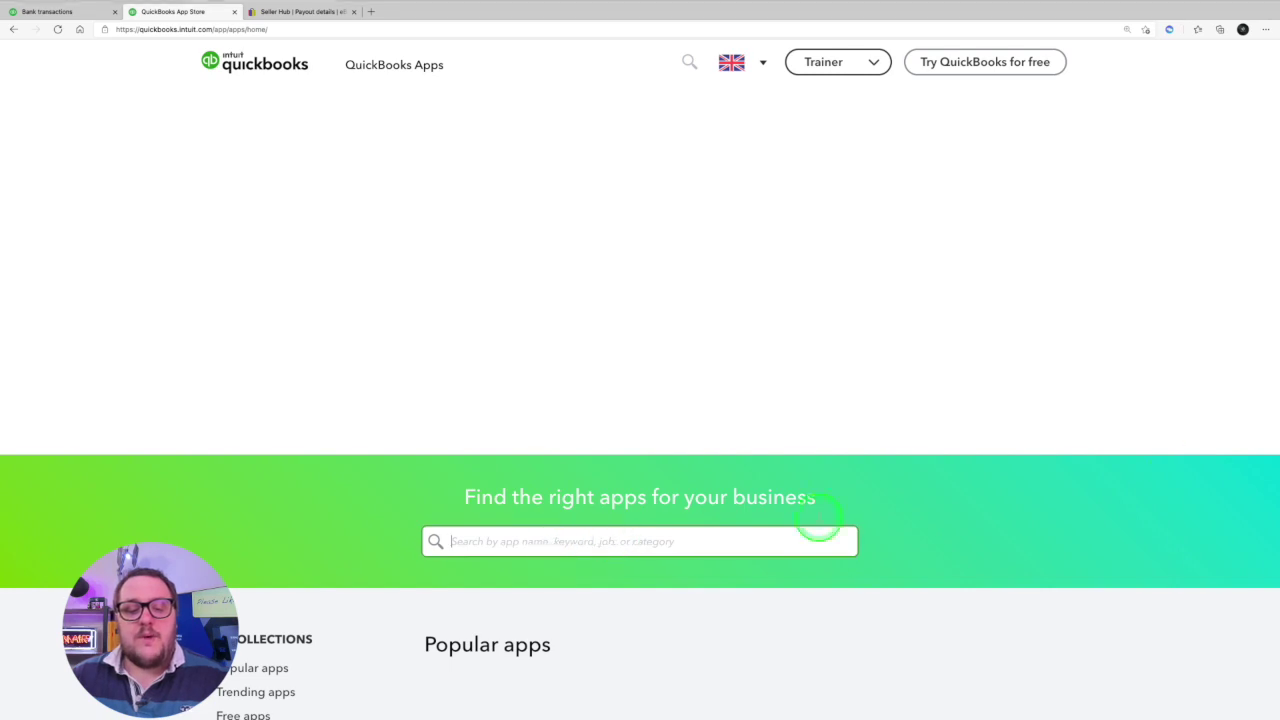
pyautogui.write('onesaas')
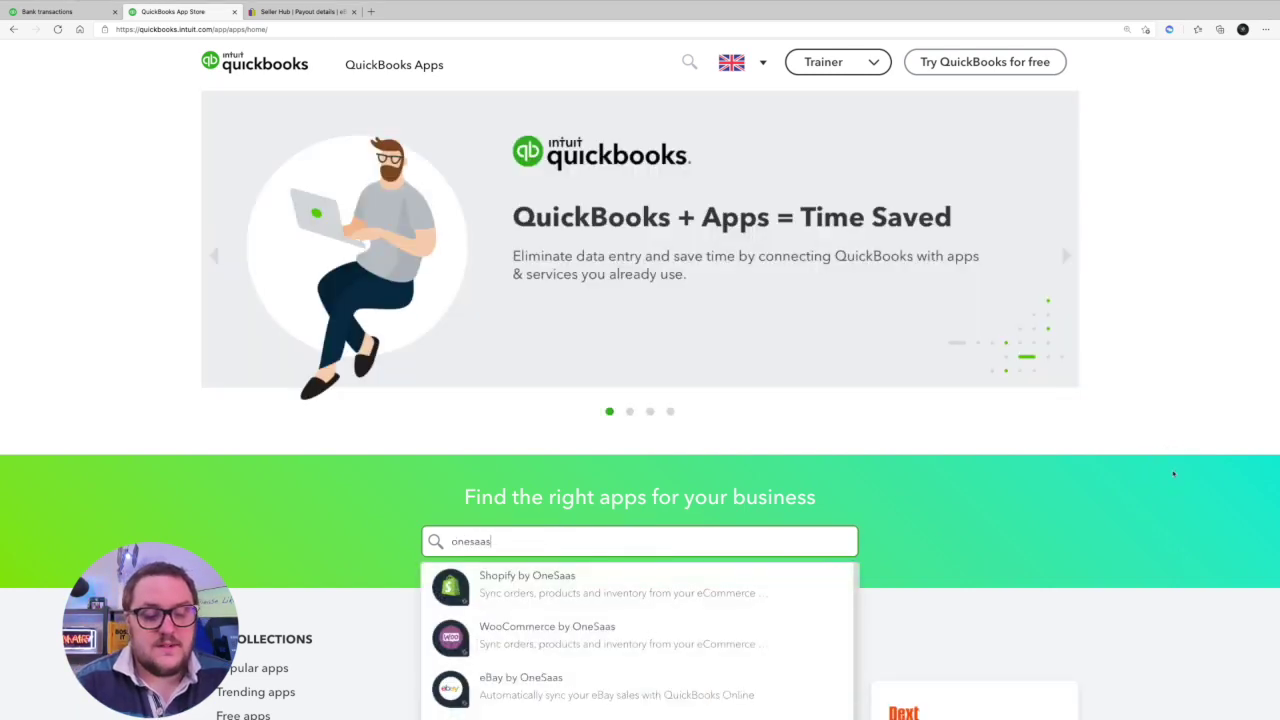
pyautogui.press('Return')
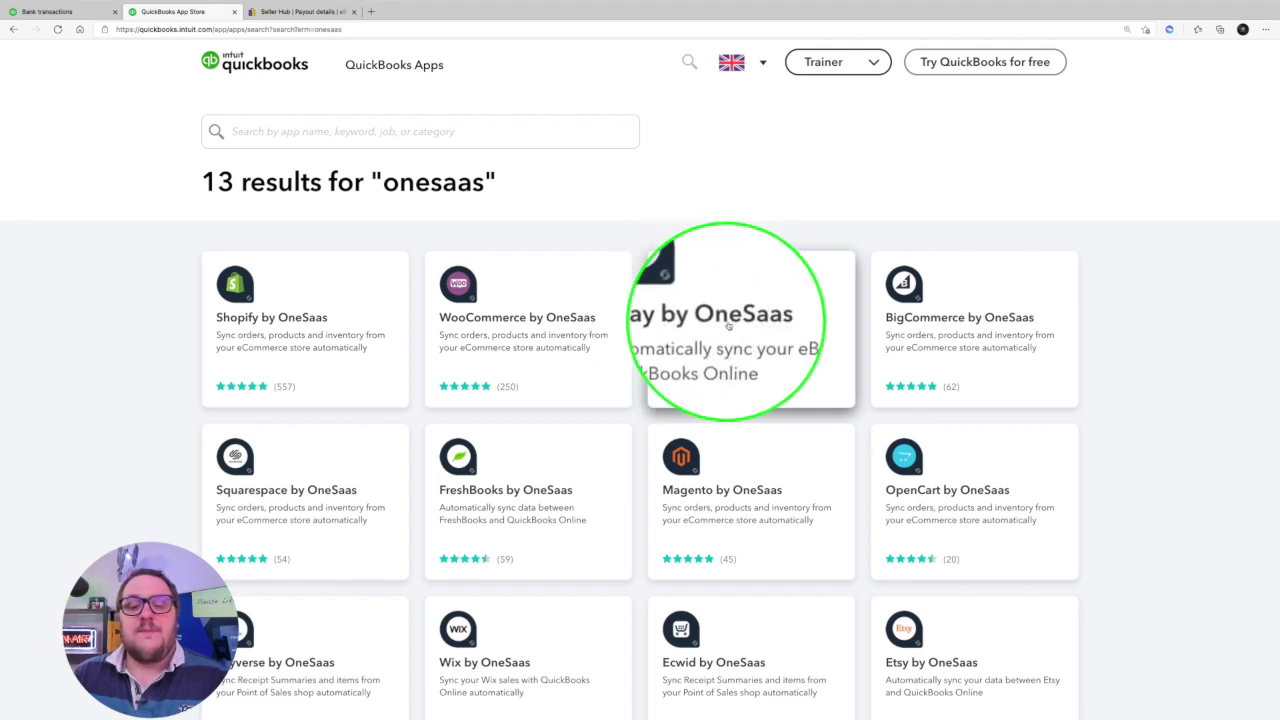
# Open the eBay by OneSaas app page, review its free pricing, and get the app
pyautogui.click(688, 298)
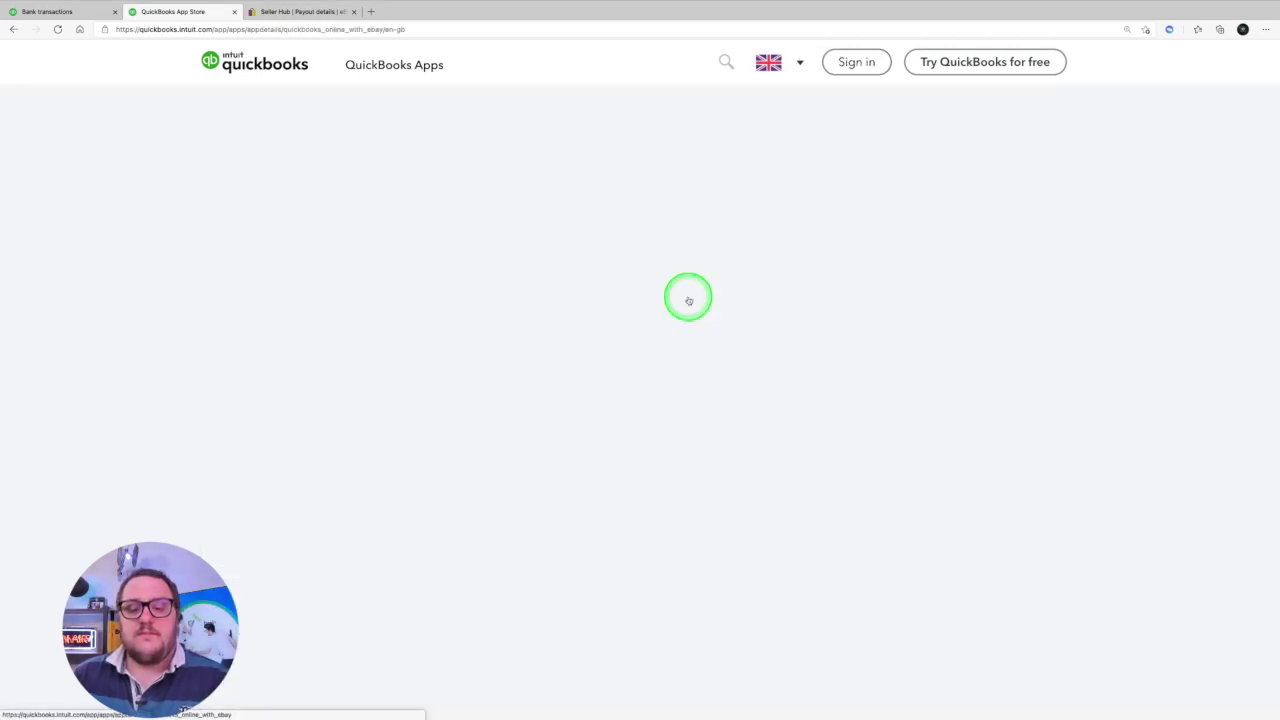
pyautogui.scroll(-5, 688, 298)
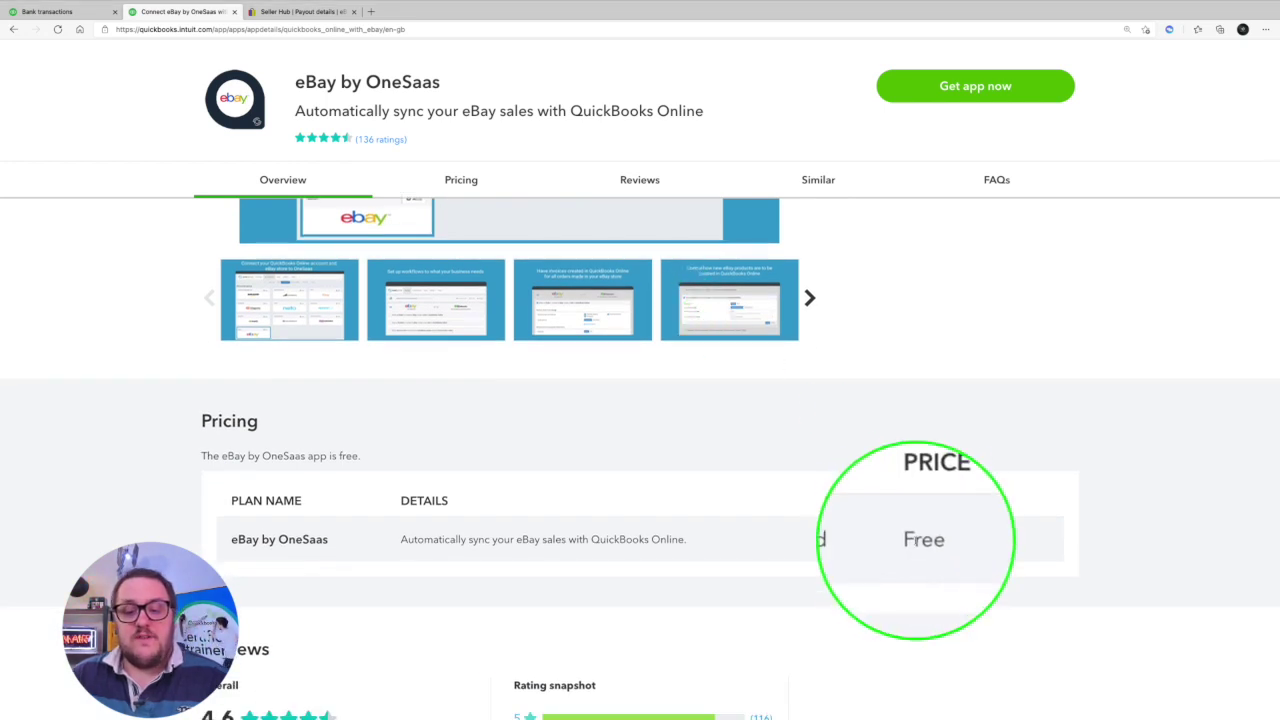
pyautogui.scroll(-1, 737, 502)
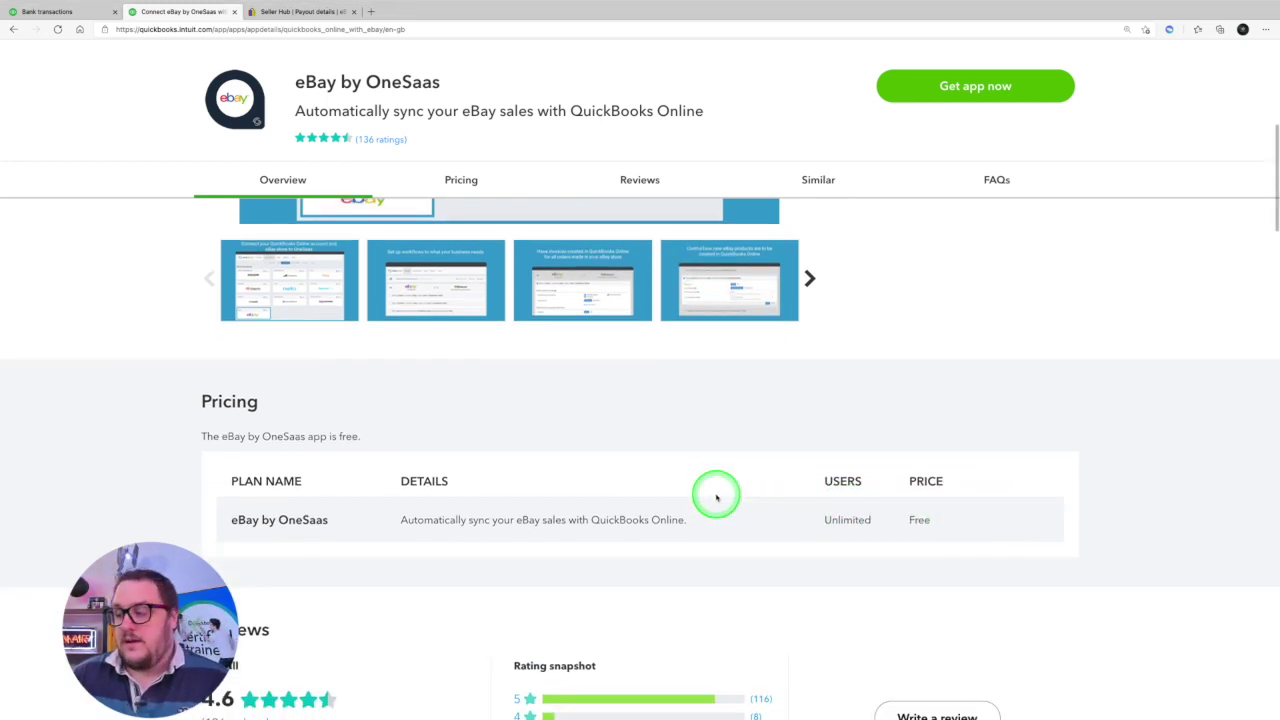
pyautogui.scroll(-5, 716, 497)
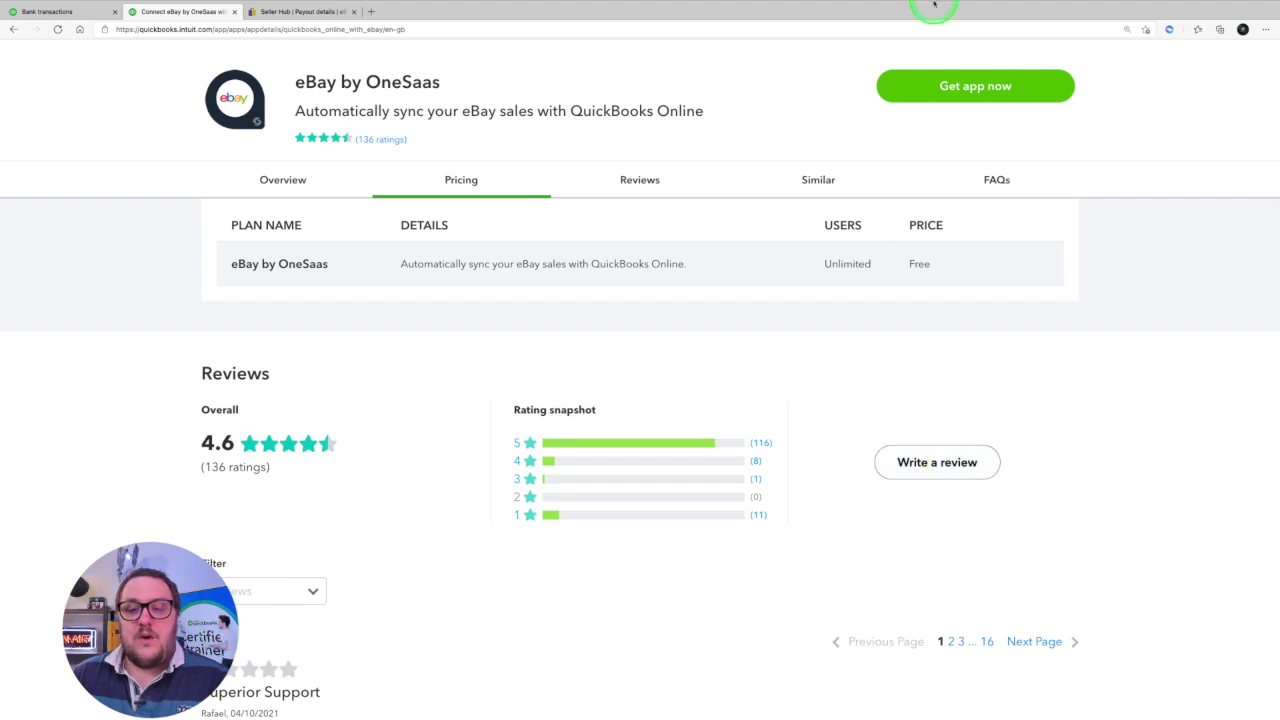
pyautogui.click(966, 86)
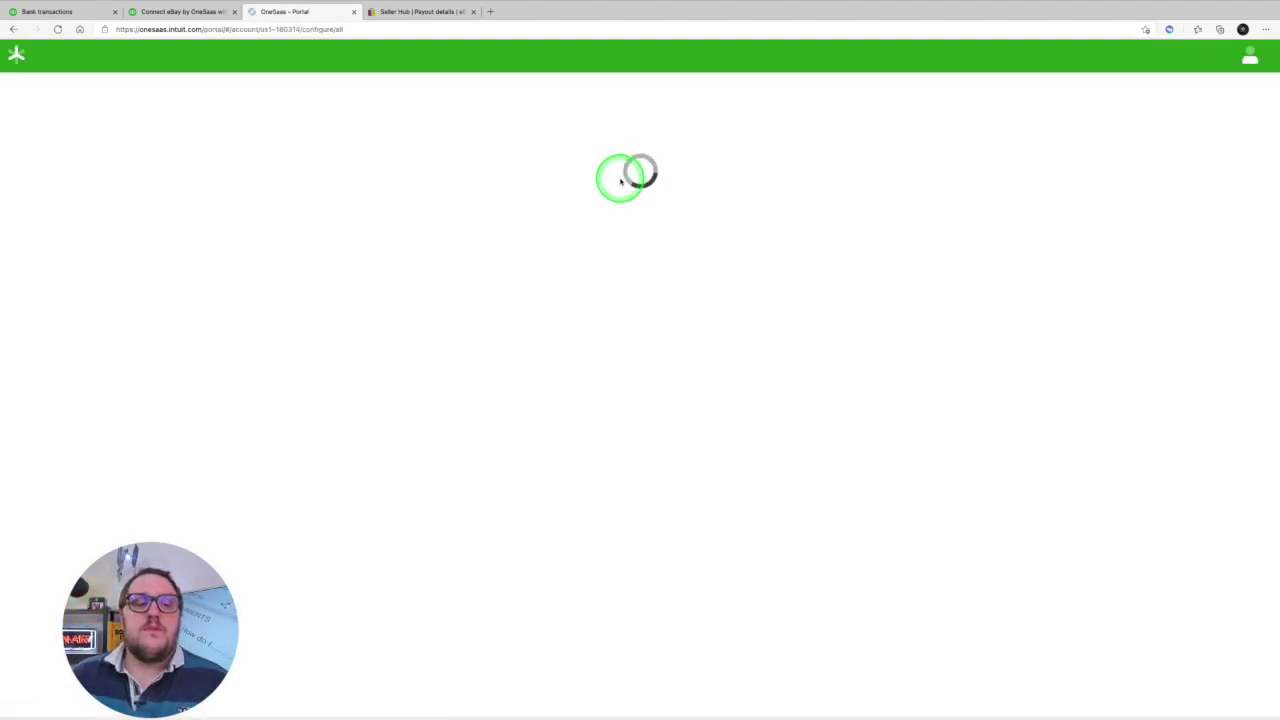
# Open the eBay-to-QuickBooks connection's workflows and untick the Order-to-Sale workflow
pyautogui.click(514, 206)
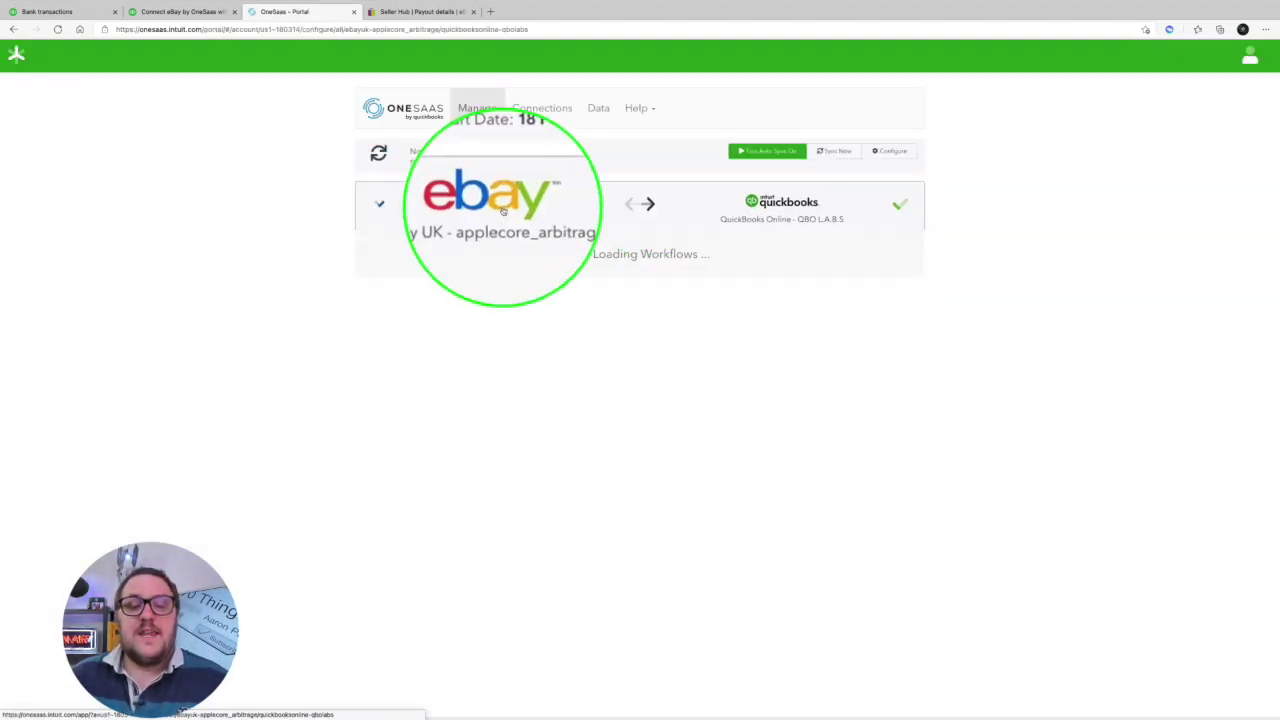
pyautogui.click(789, 208)
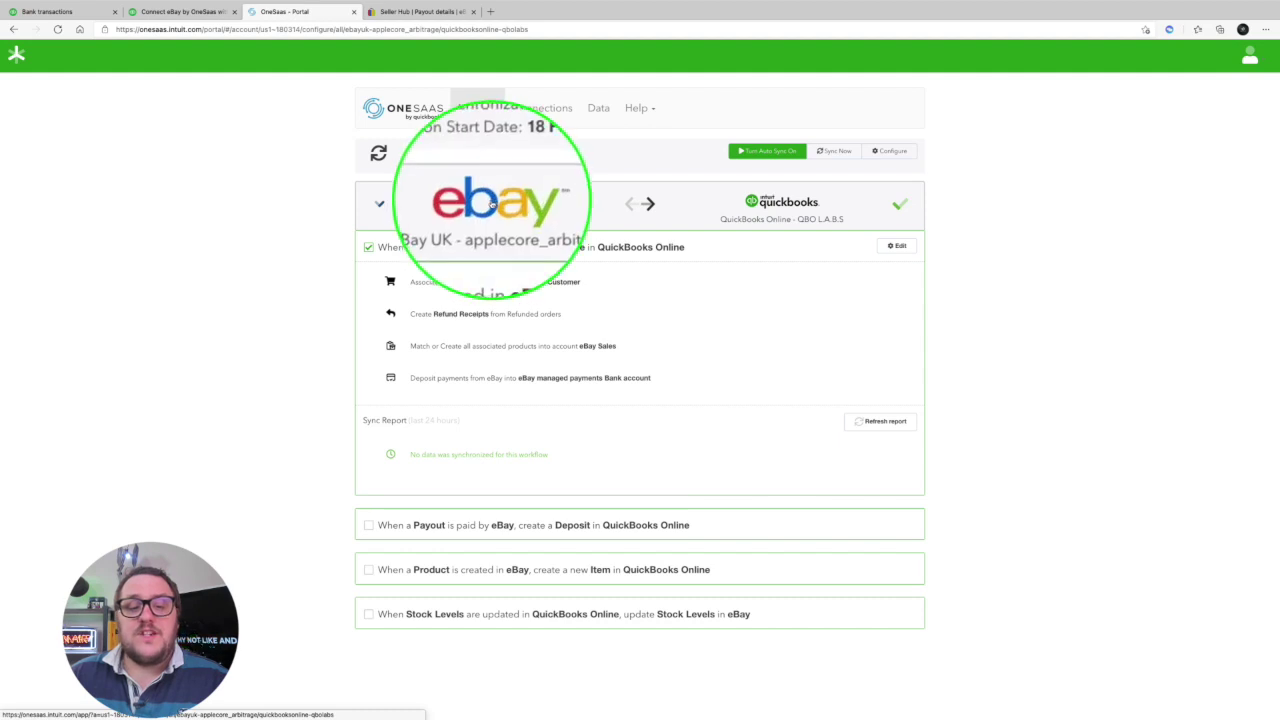
pyautogui.click(783, 205)
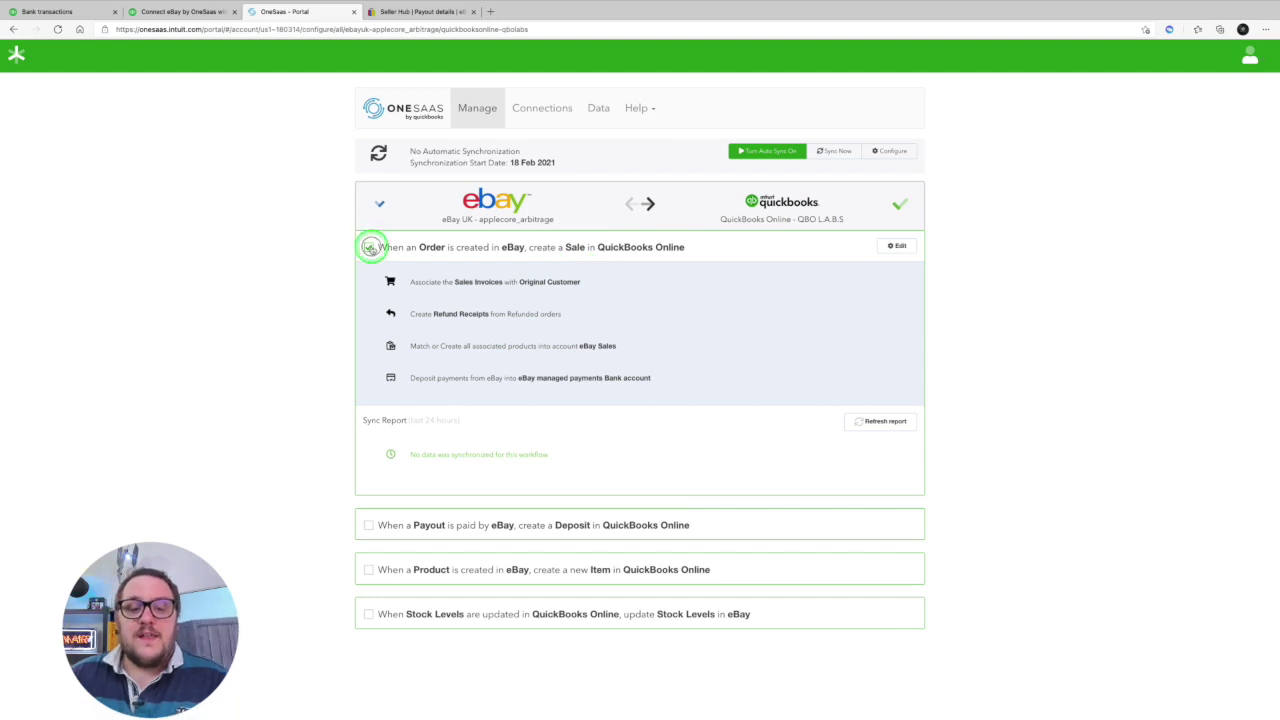
pyautogui.click(370, 248)
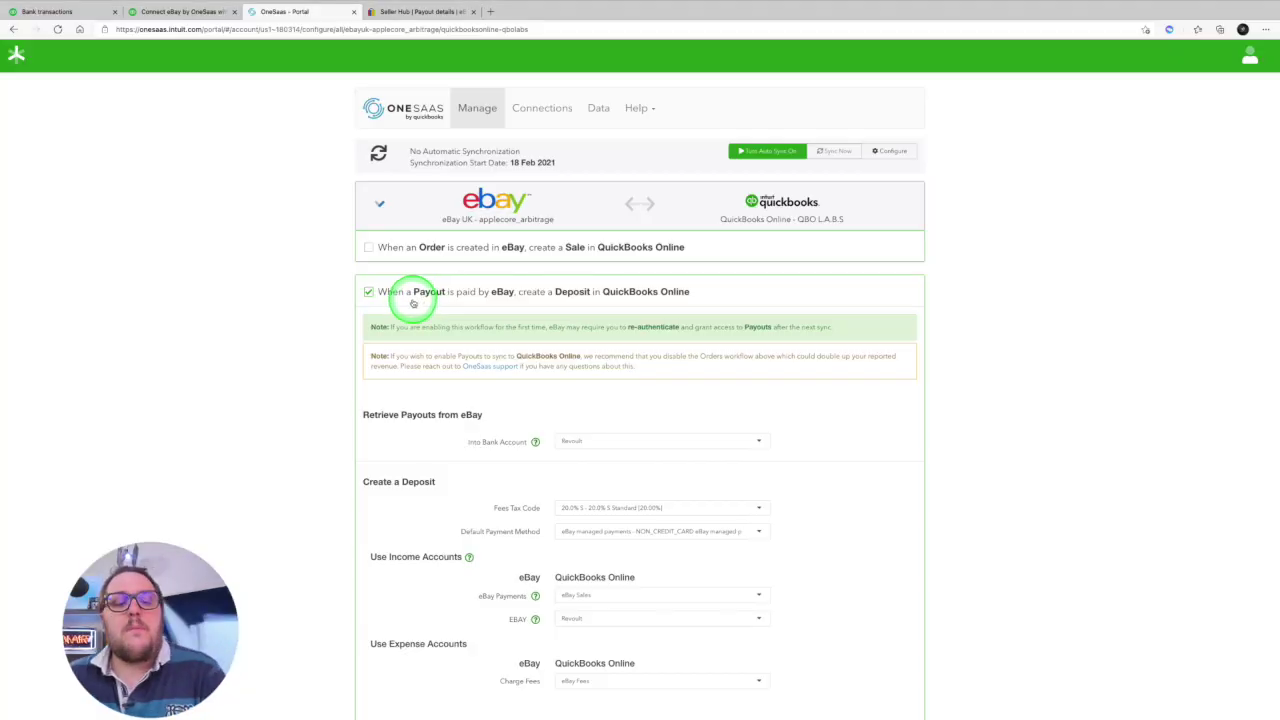
# Set payouts into Revoult, fees tax code 20.0% S, payment method eBay managed payments
pyautogui.scroll(-1, 487, 365)
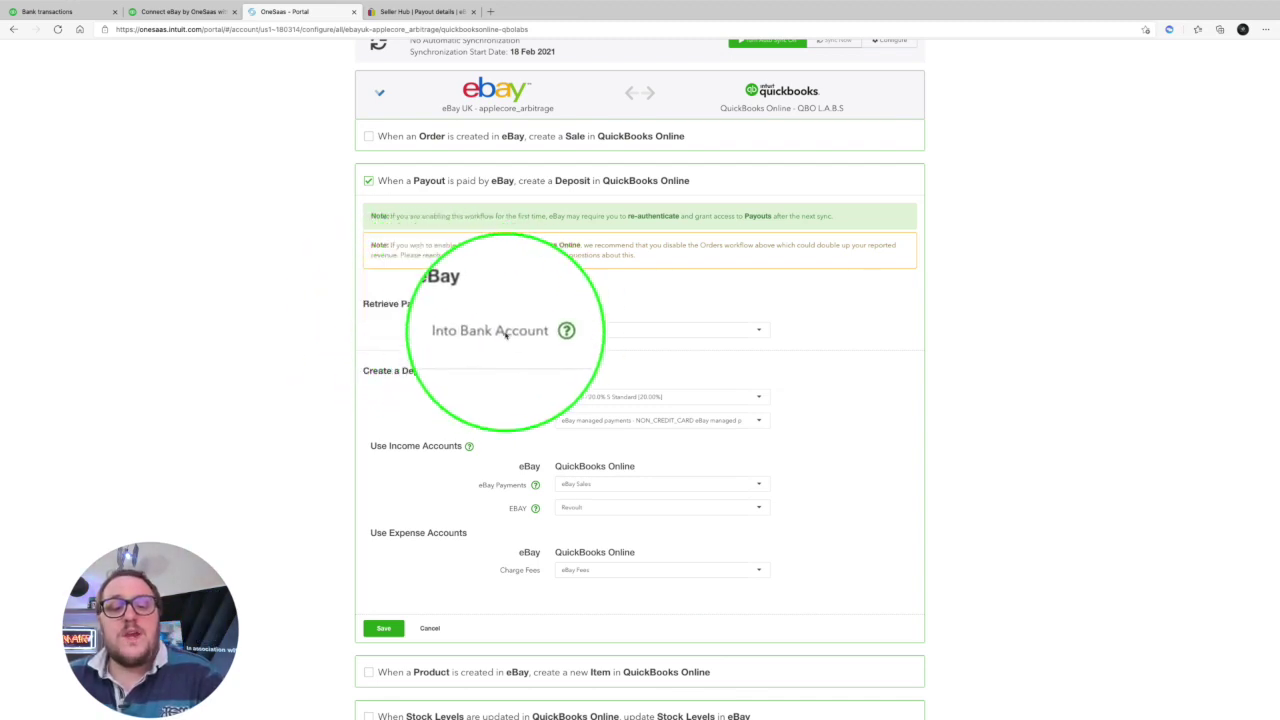
pyautogui.moveTo(535, 331)
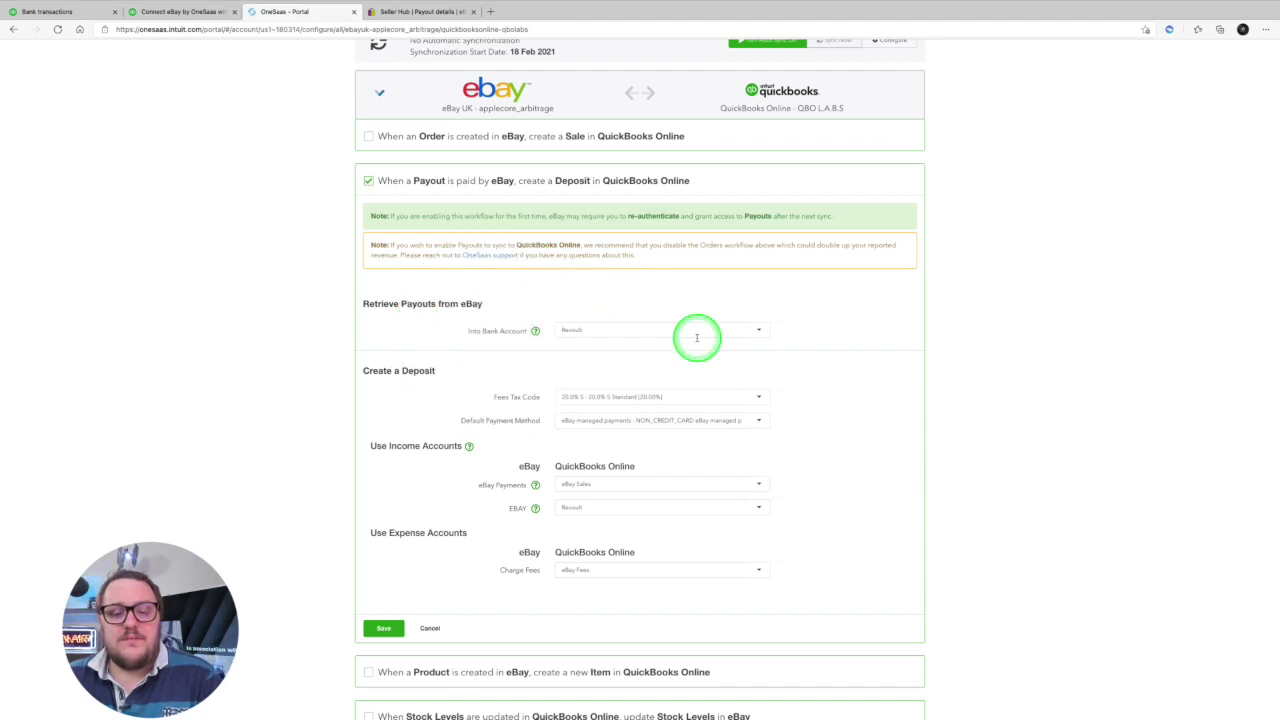
pyautogui.click(697, 337)
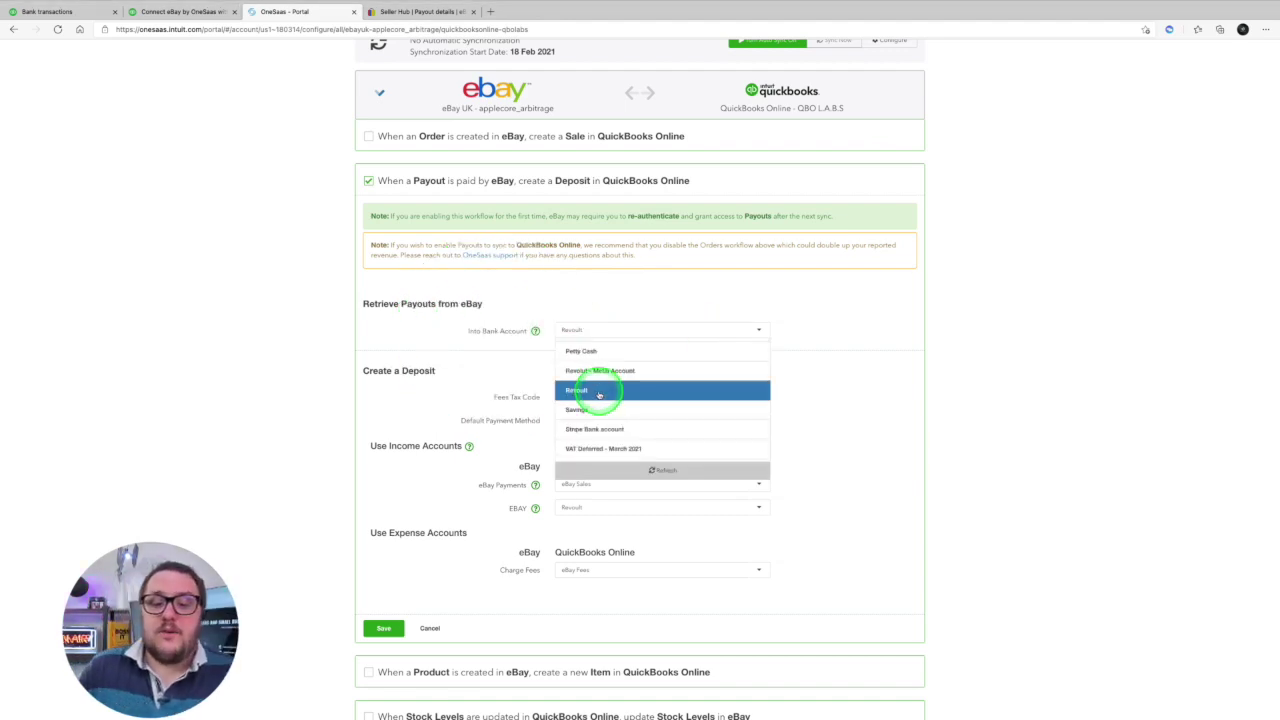
pyautogui.click(862, 310)
pyautogui.scroll(-1, 820, 350)
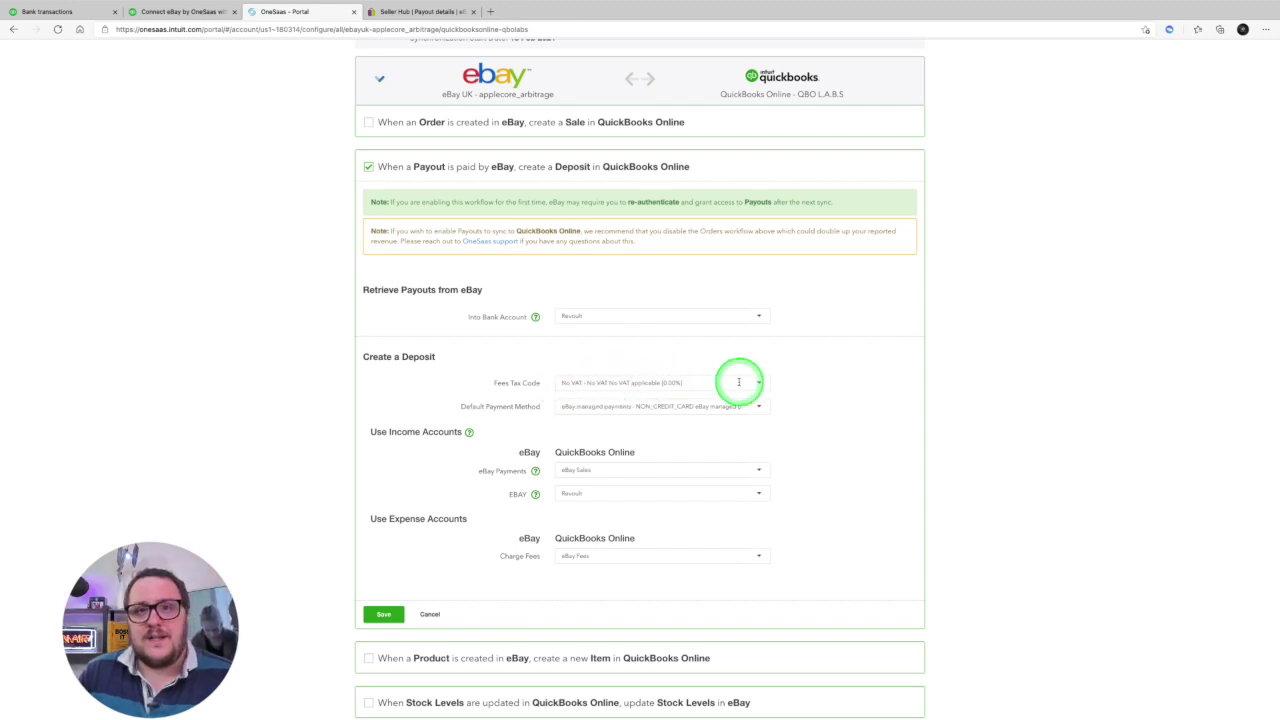
pyautogui.click(664, 380)
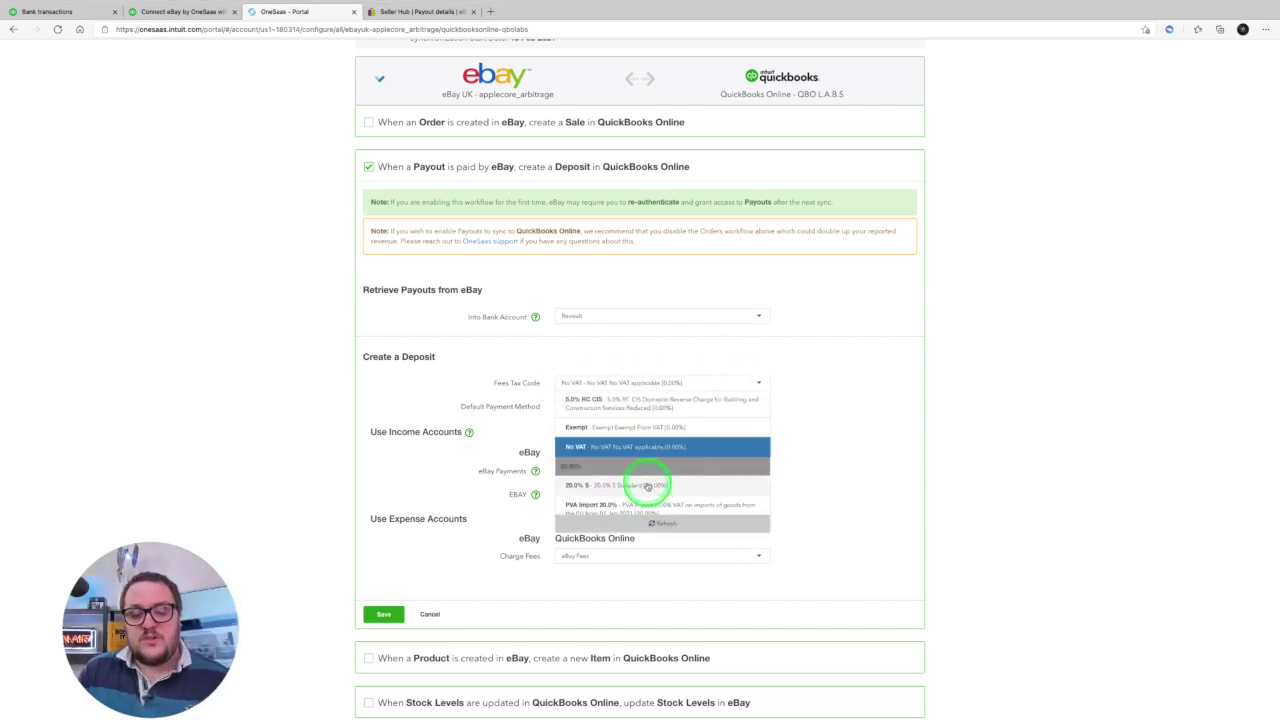
pyautogui.click(655, 487)
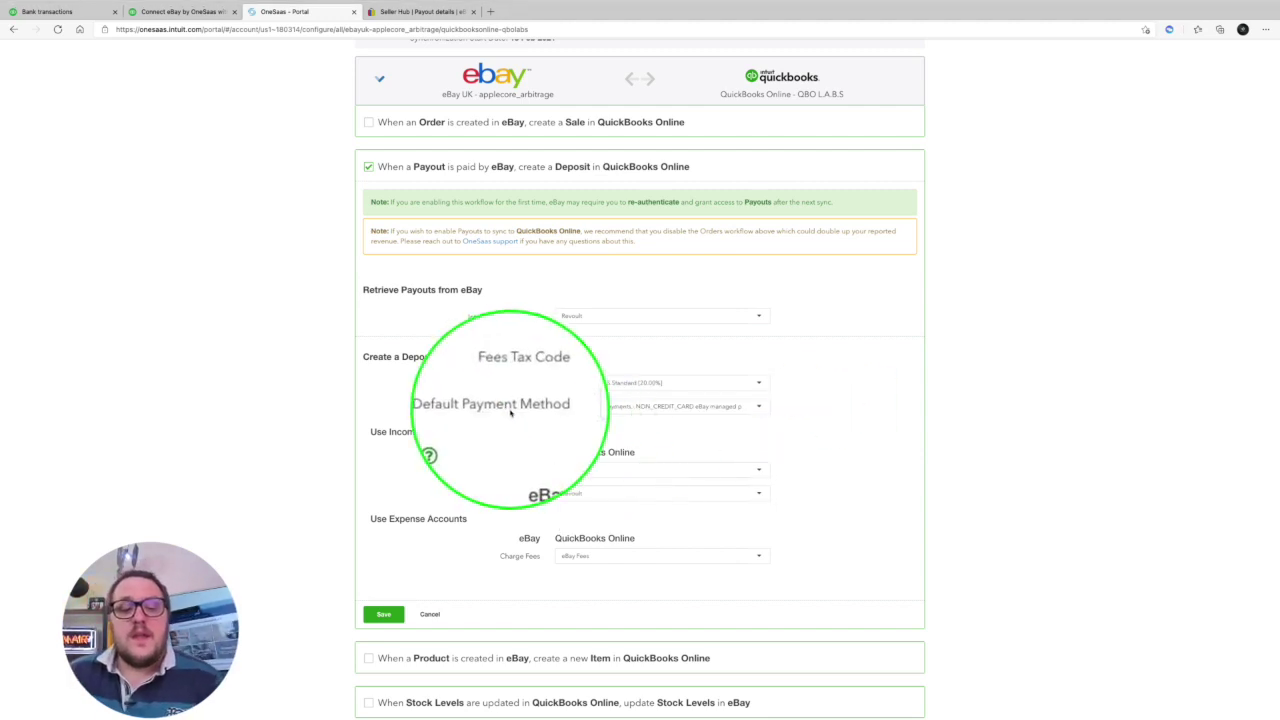
pyautogui.click(640, 406)
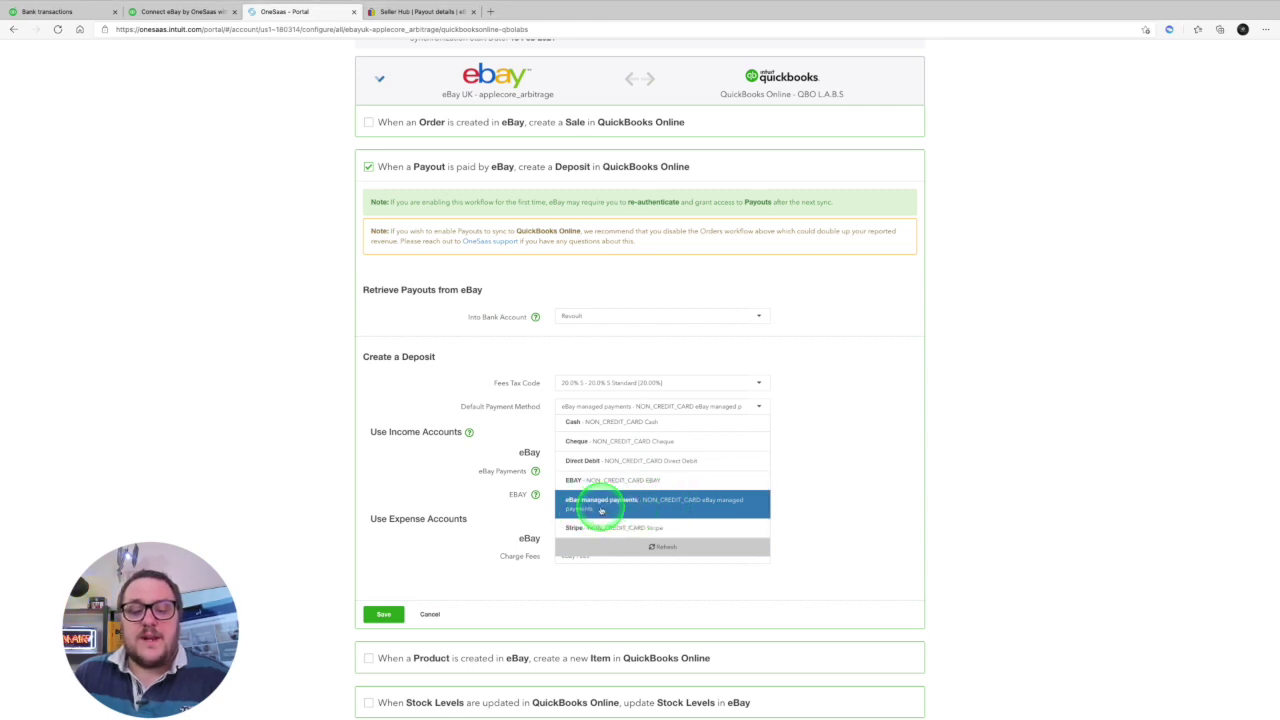
pyautogui.click(852, 443)
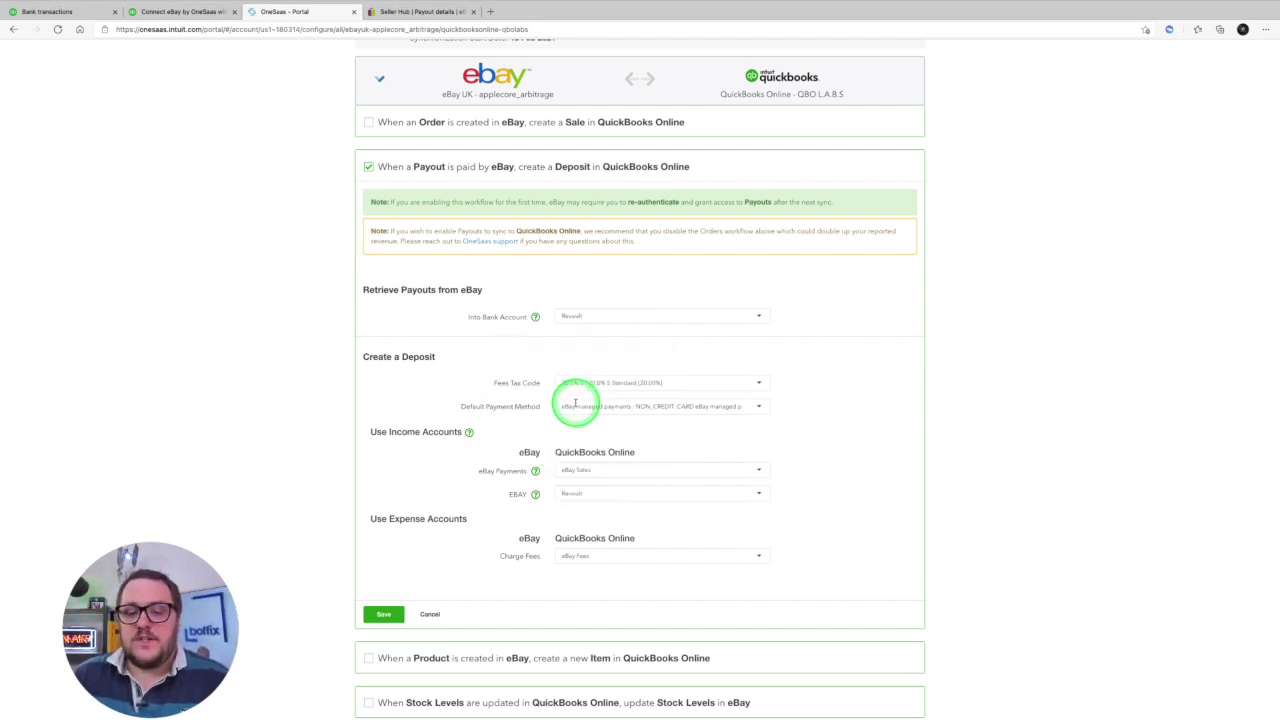
# Map eBay Payments and EBAY income to eBay Sales and charge fees to eBay Fees
pyautogui.scroll(-2, 577, 390)
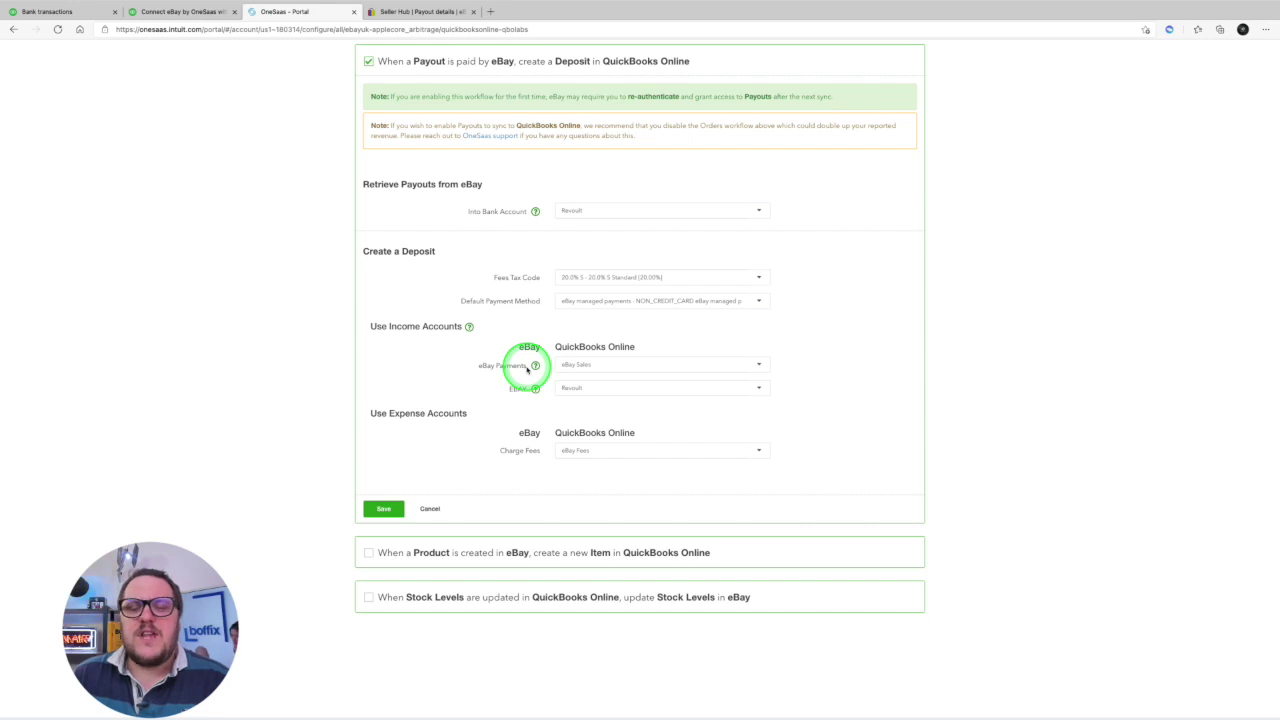
pyautogui.moveTo(535, 365)
pyautogui.click(692, 364)
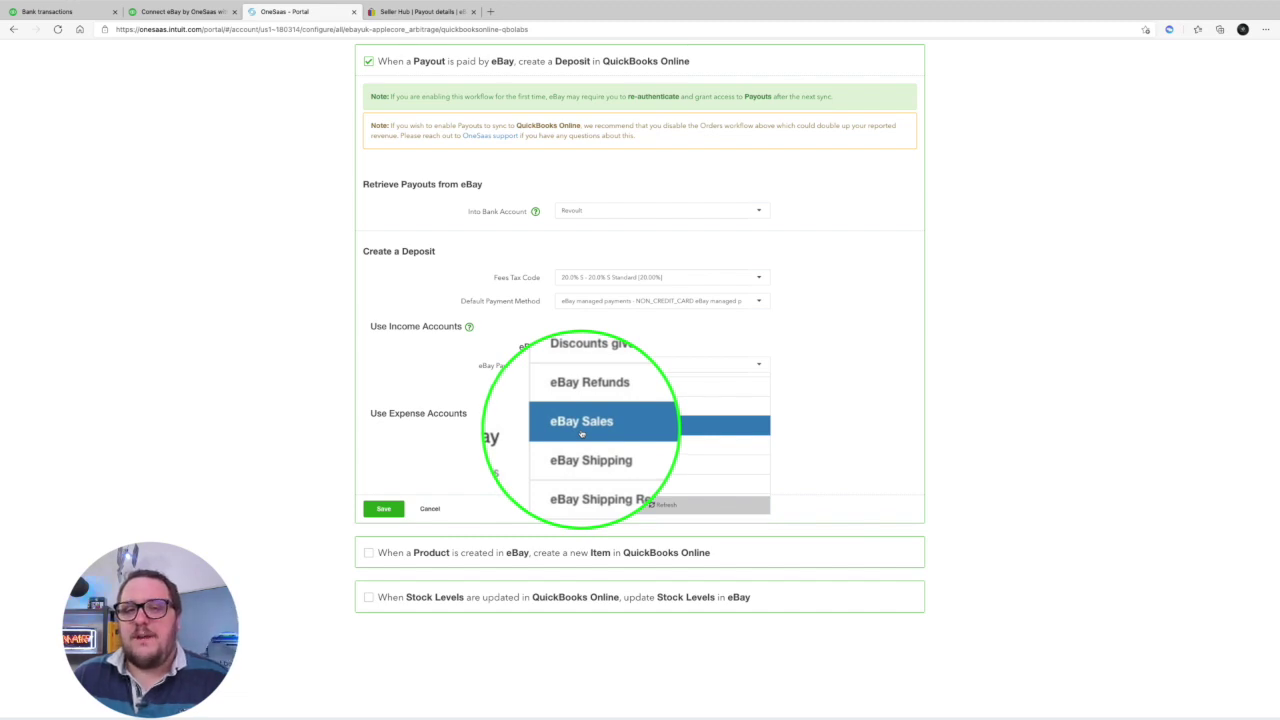
pyautogui.click(800, 348)
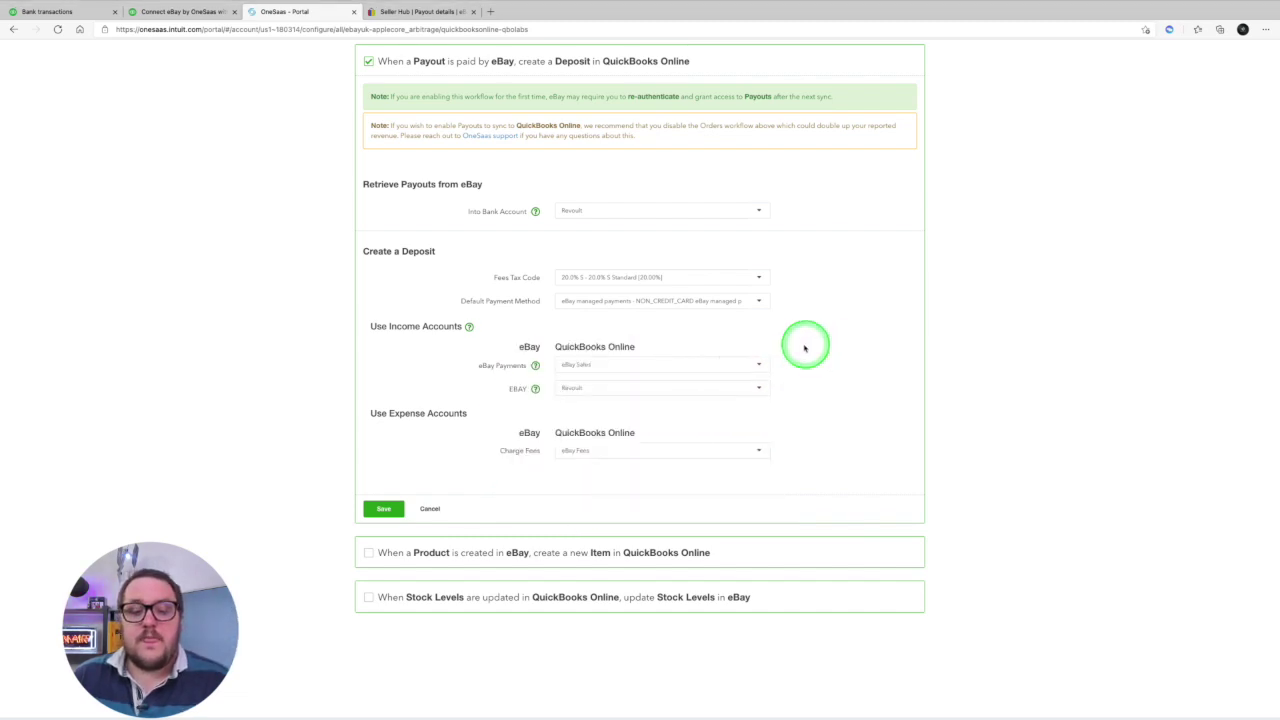
pyautogui.click(612, 389)
pyautogui.click(600, 410)
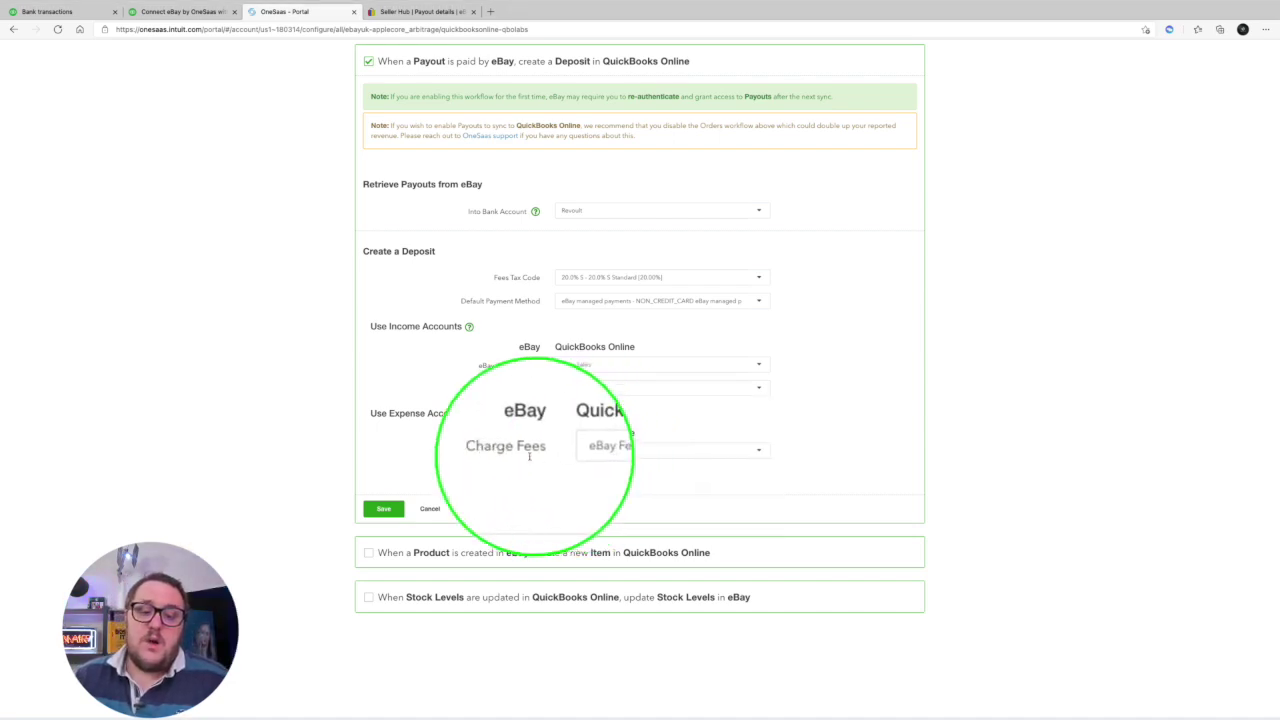
pyautogui.click(583, 451)
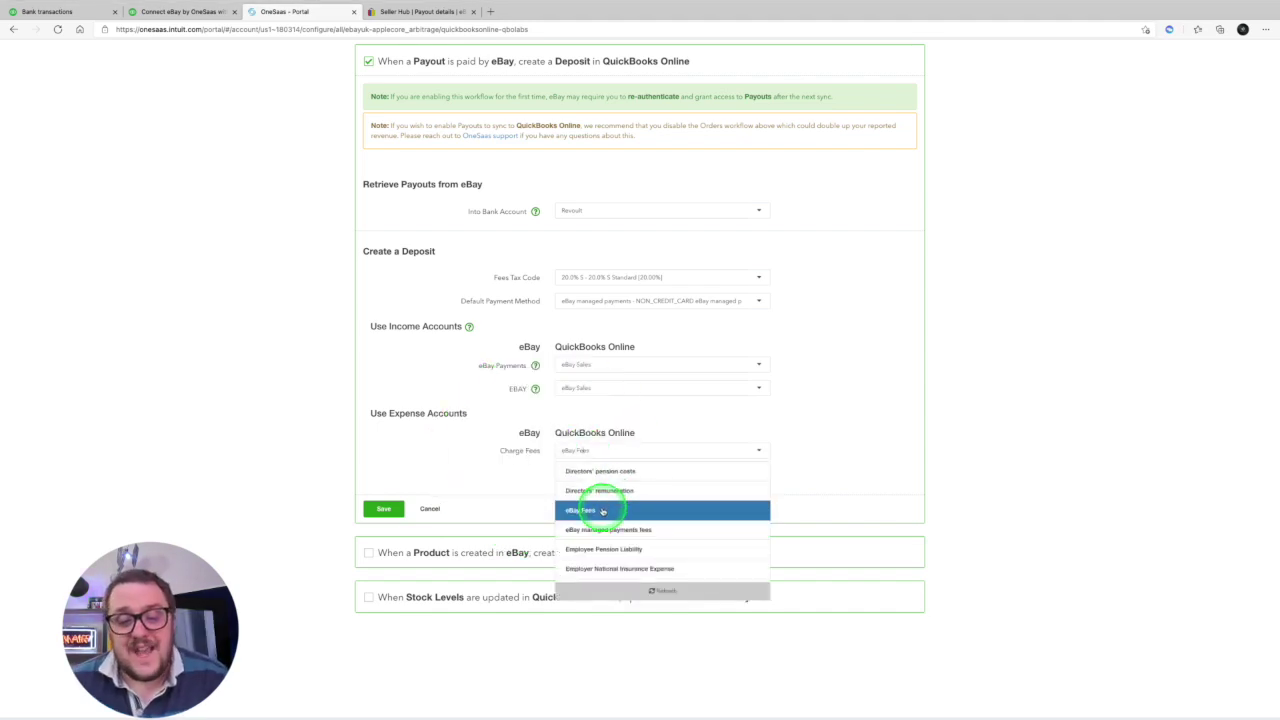
pyautogui.click(515, 491)
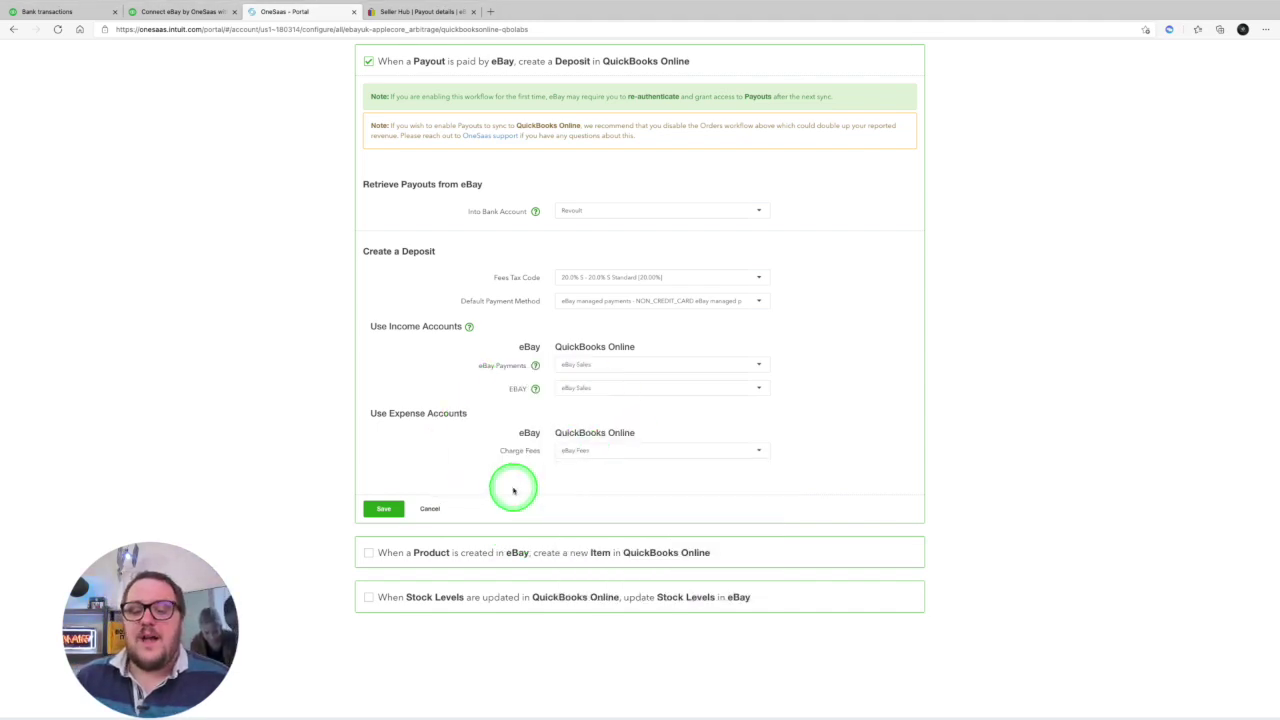
pyautogui.click(63, 41)
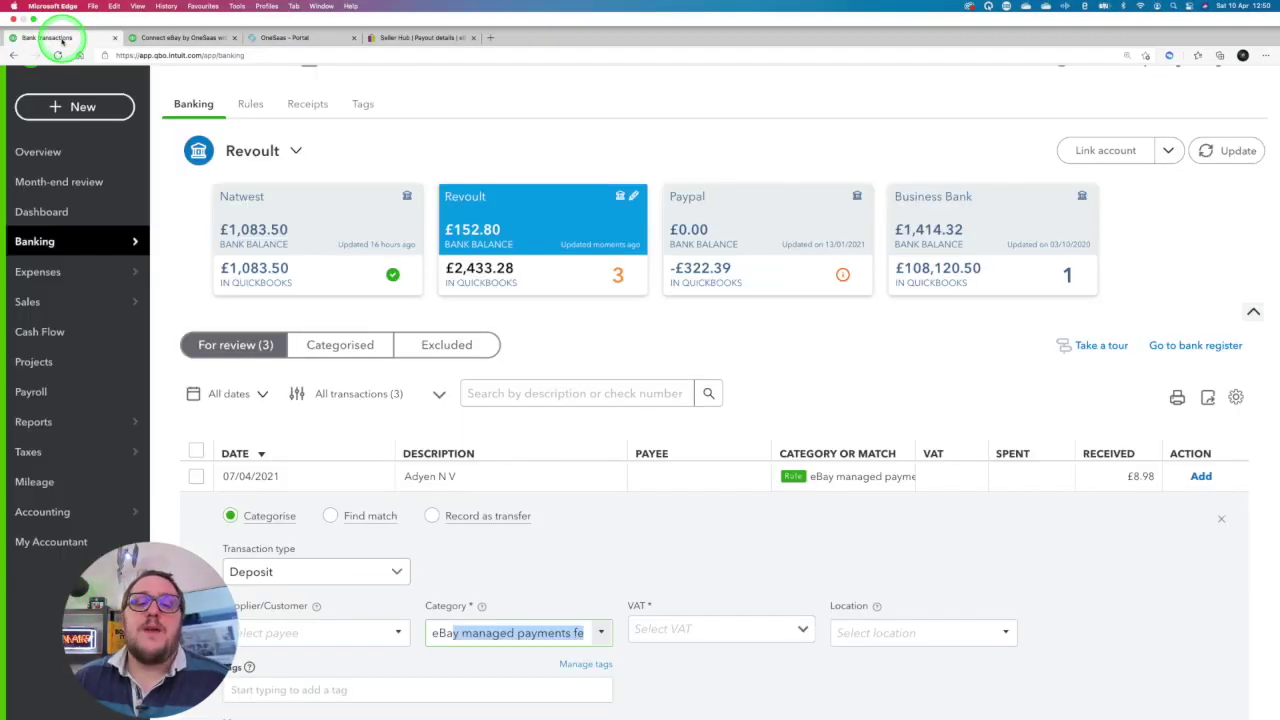
# Start a new account from the Chart of Accounts, initially as Income / Sales of Product Income
pyautogui.click(107, 511)
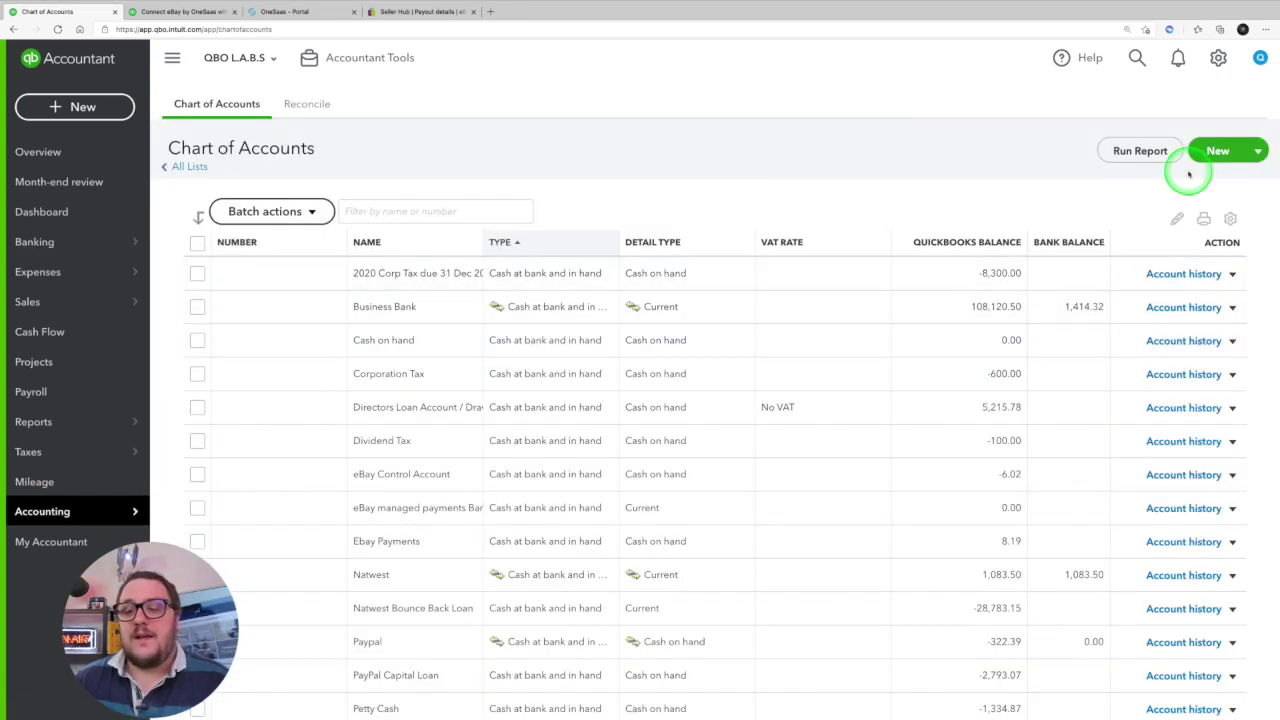
pyautogui.click(1199, 155)
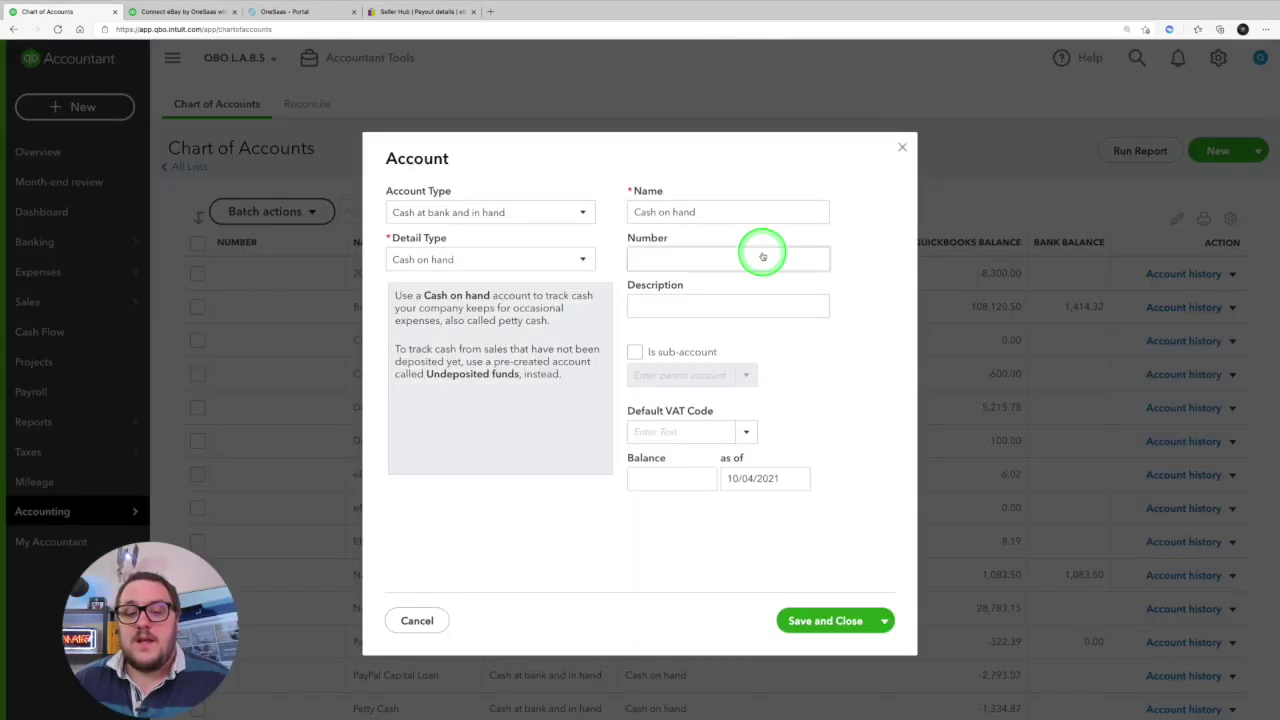
pyautogui.click(491, 218)
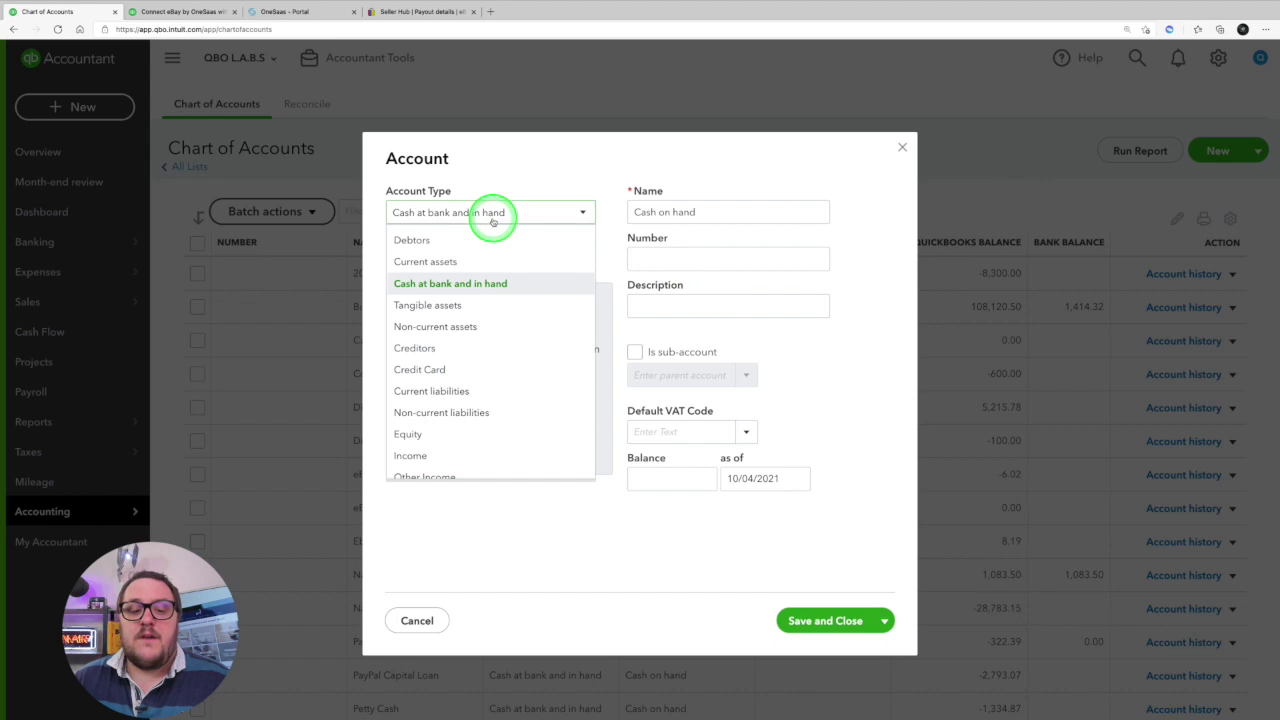
pyautogui.click(453, 457)
pyautogui.click(540, 249)
pyautogui.click(460, 334)
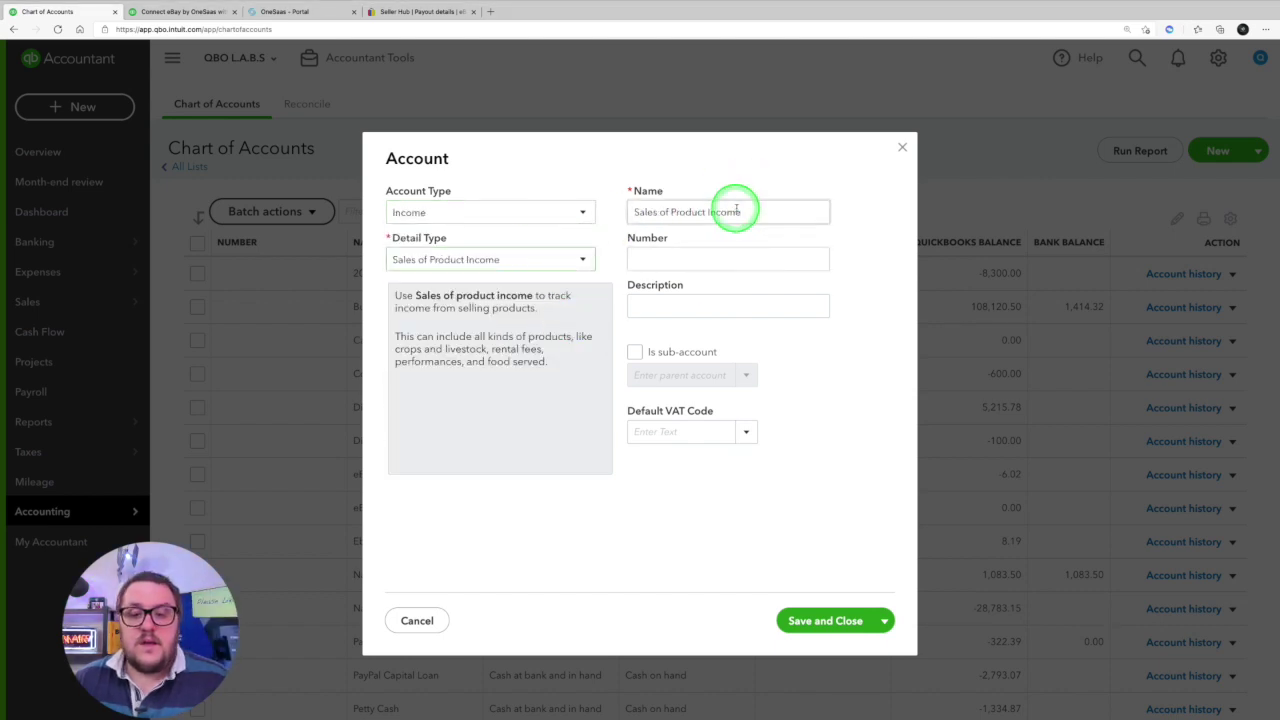
pyautogui.tripleClick(738, 209)
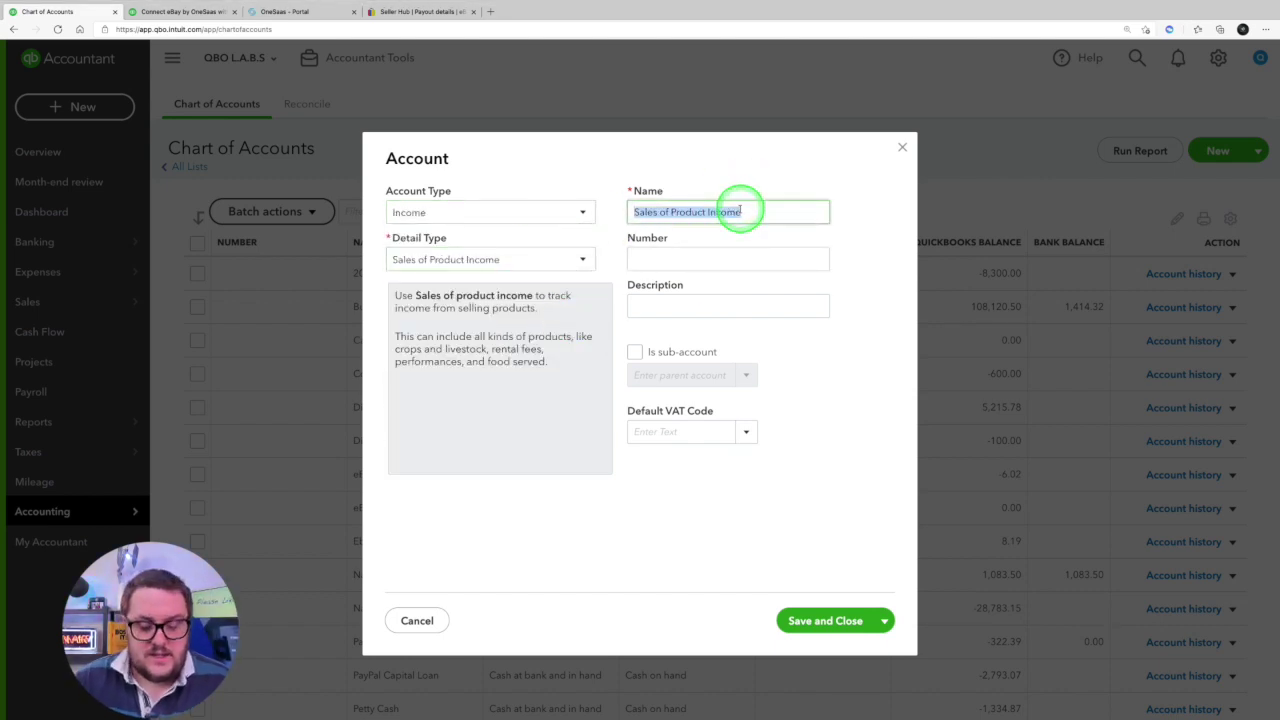
pyautogui.write('ma')
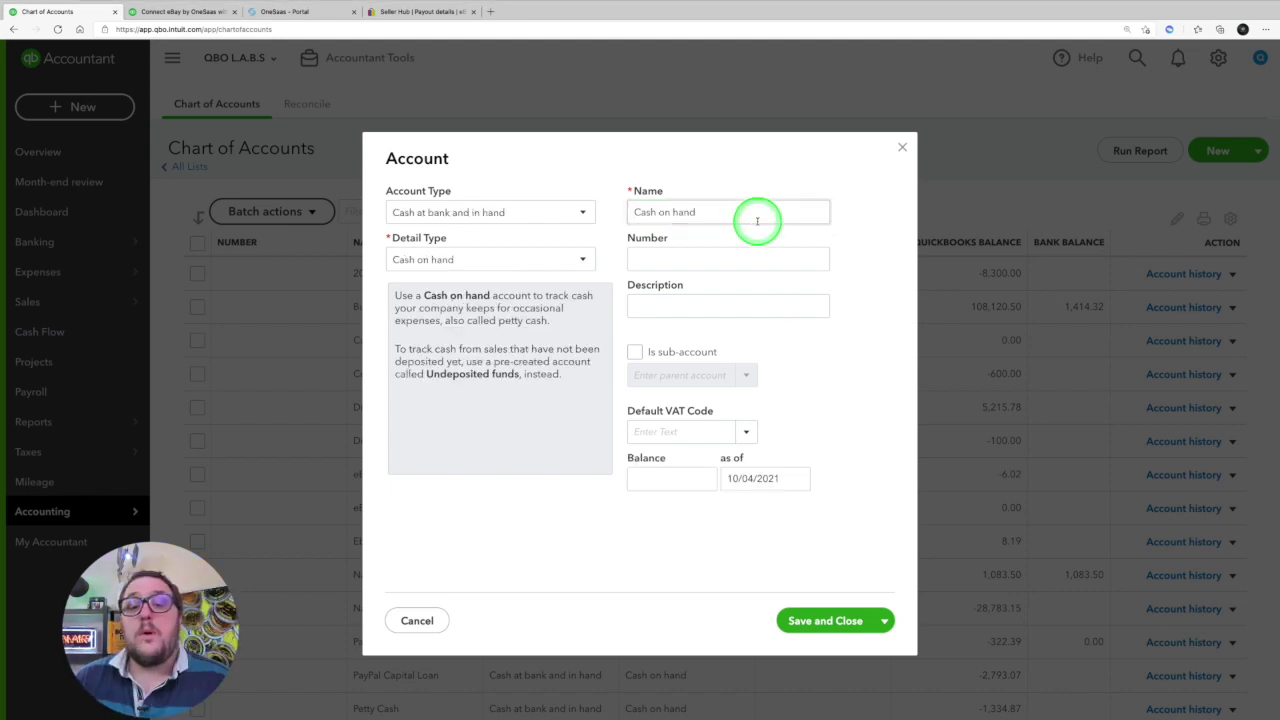
# Change it to Cost of sales with Cost of Sales detail, name it 'eBay Fees', and save
pyautogui.click(463, 211)
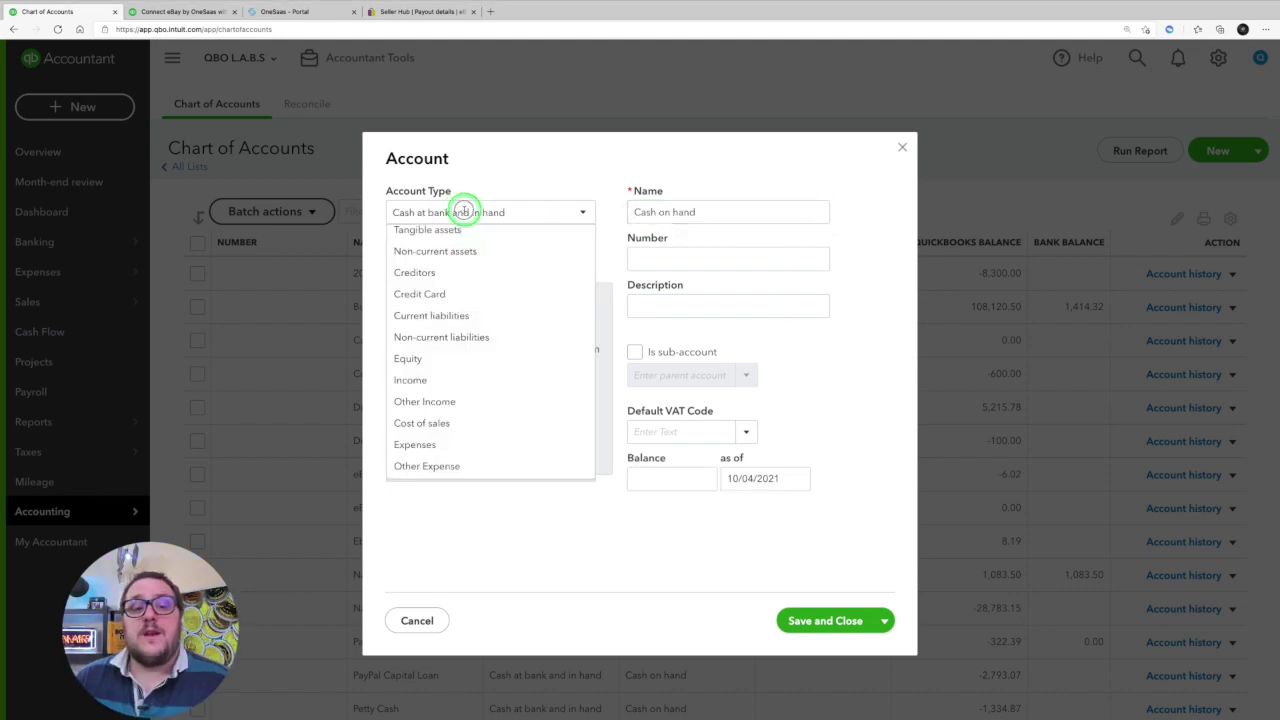
pyautogui.scroll(2, 449, 457)
pyautogui.scroll(-2, 443, 449)
pyautogui.scroll(-1, 443, 449)
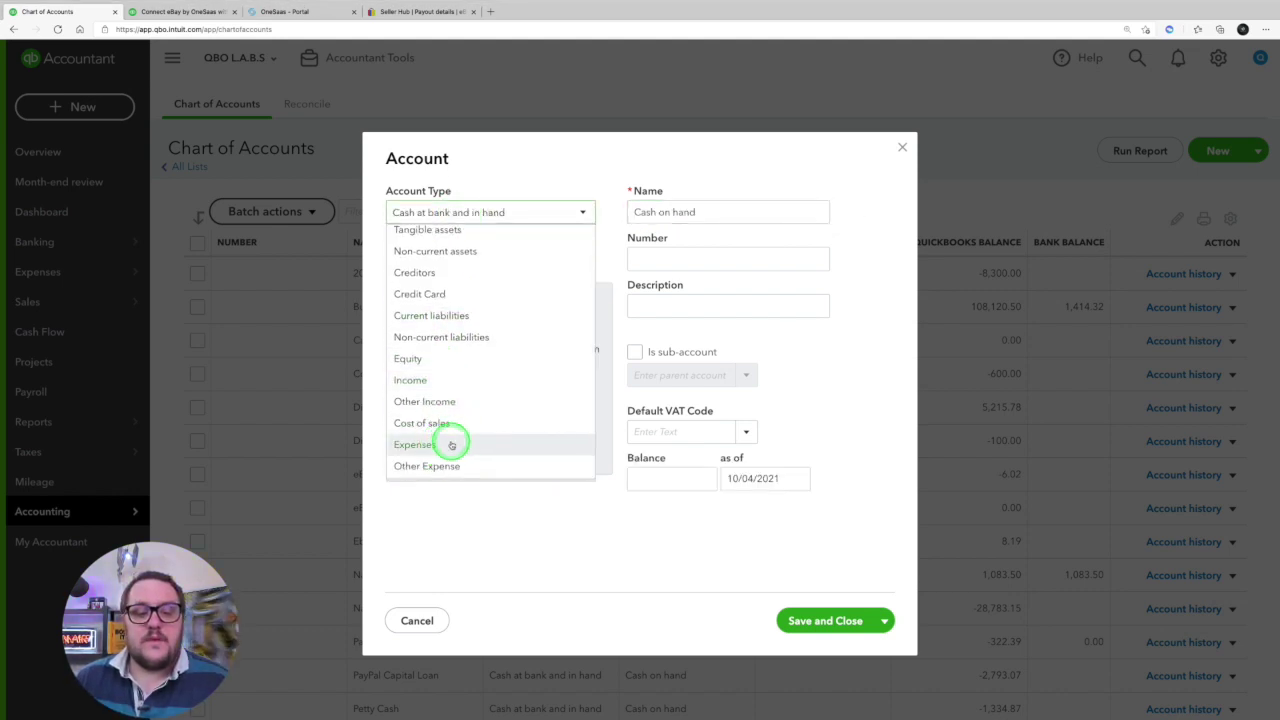
pyautogui.click(449, 443)
pyautogui.click(450, 214)
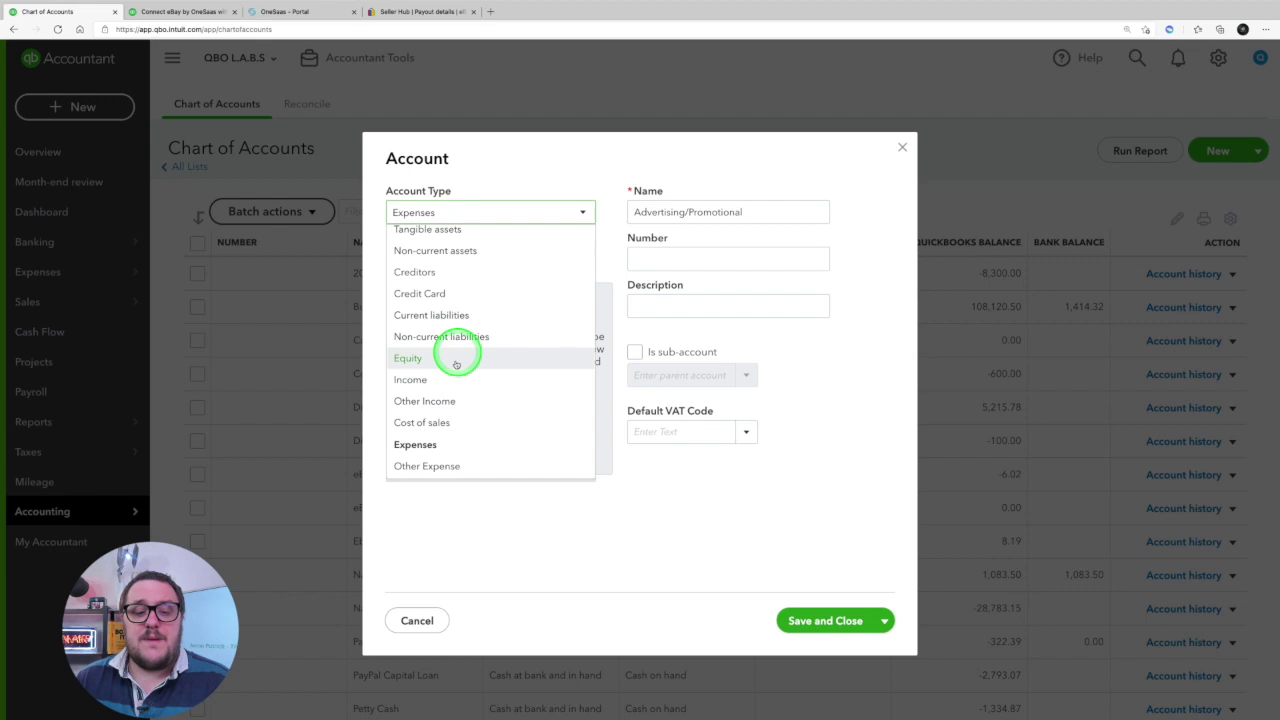
pyautogui.click(434, 420)
pyautogui.click(476, 258)
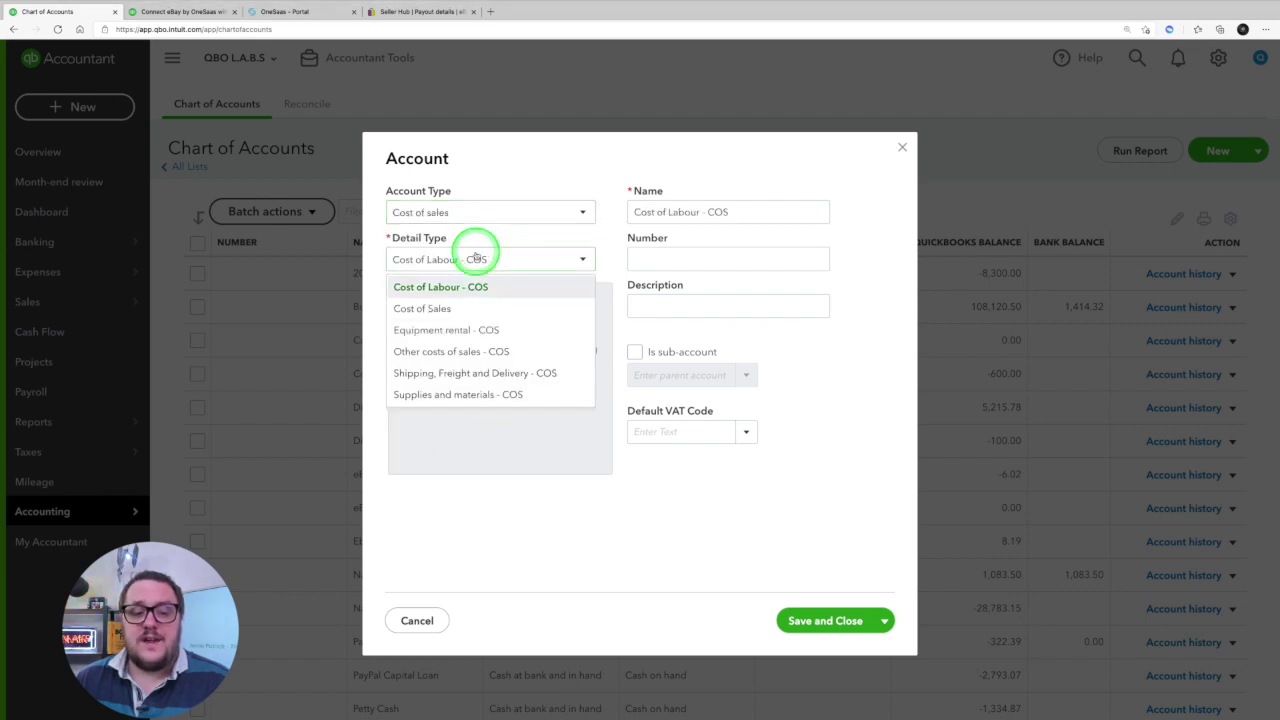
pyautogui.click(469, 312)
pyautogui.click(713, 210)
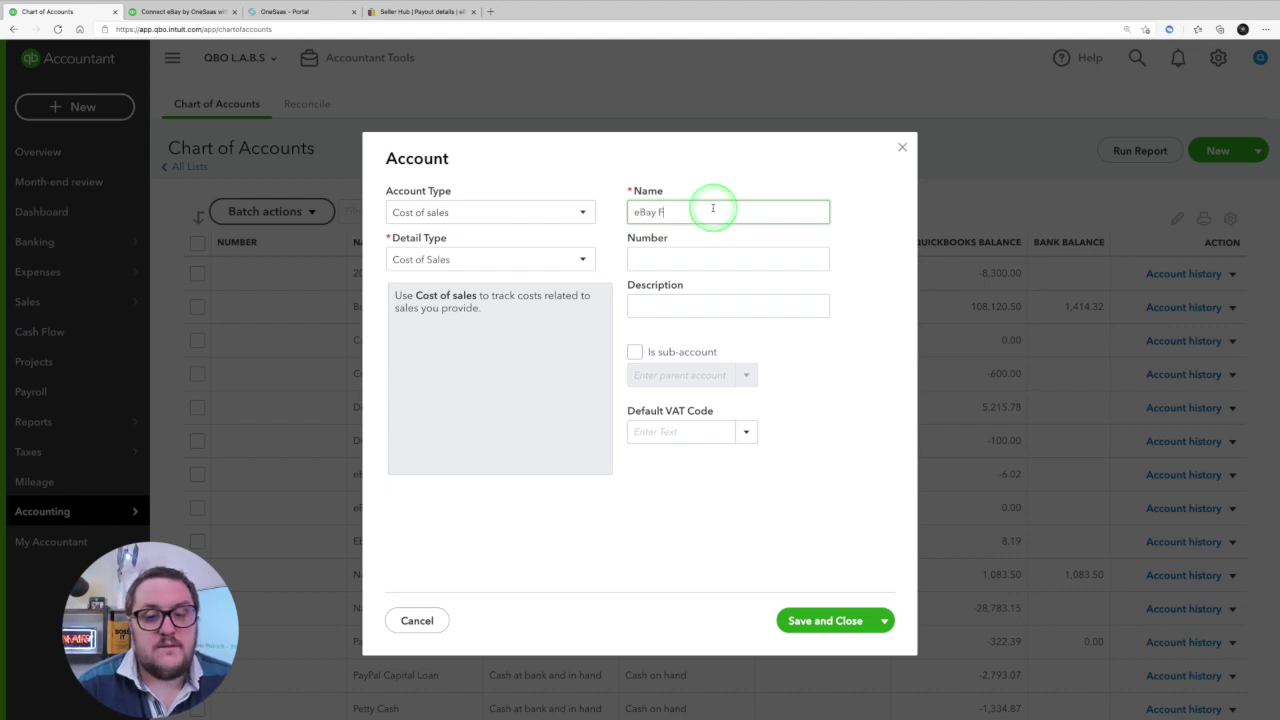
pyautogui.write('eBay Fees')
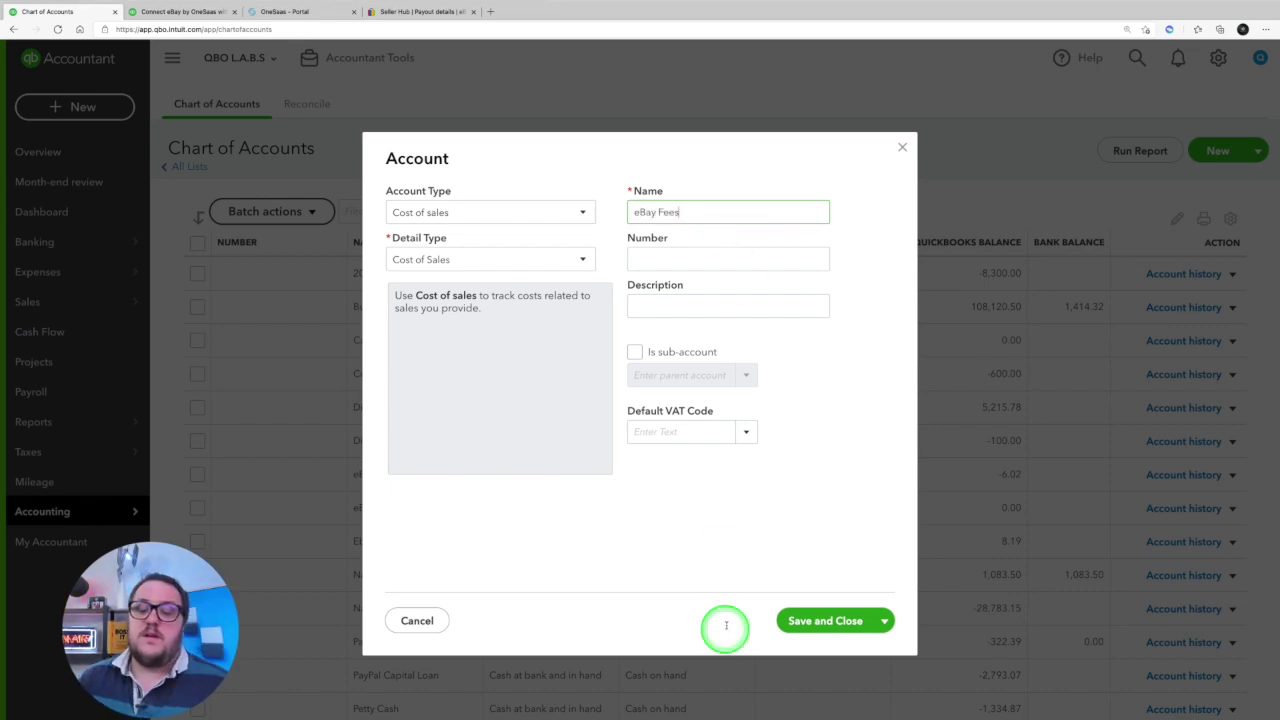
pyautogui.click(829, 624)
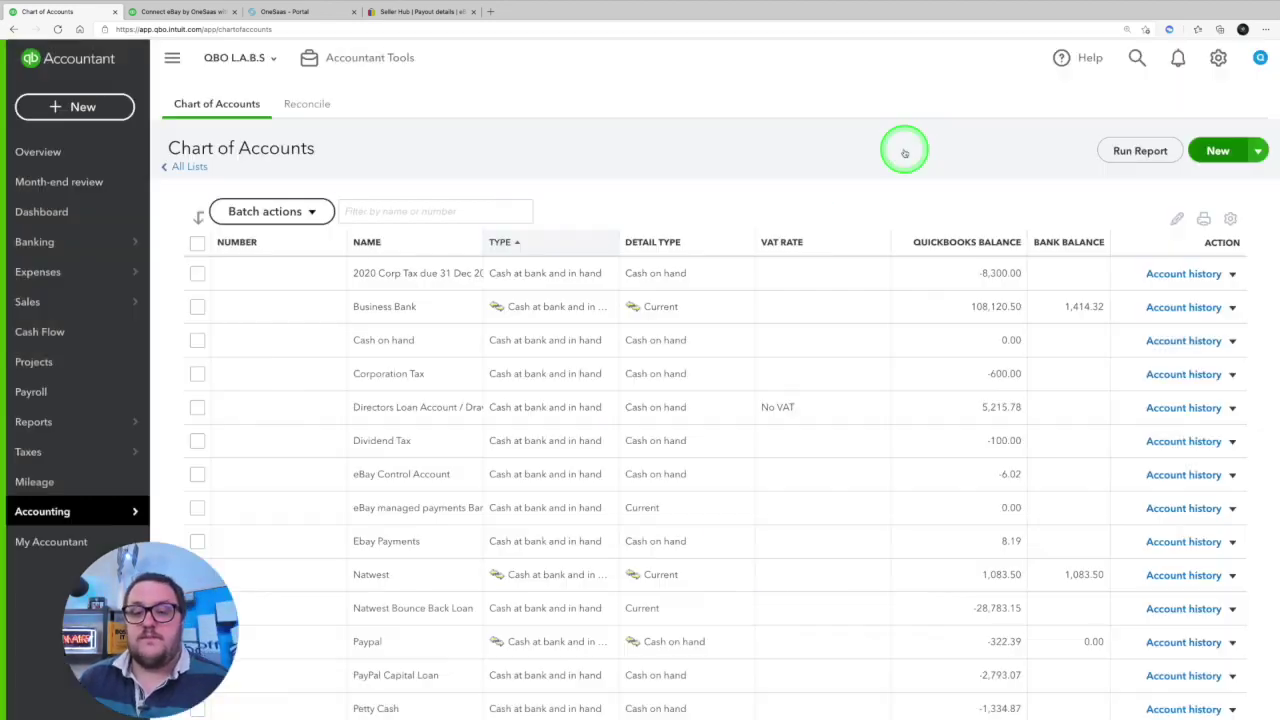
# Save the payout workflow, turn on hourly auto sync, and run Sync Now
pyautogui.click(285, 40)
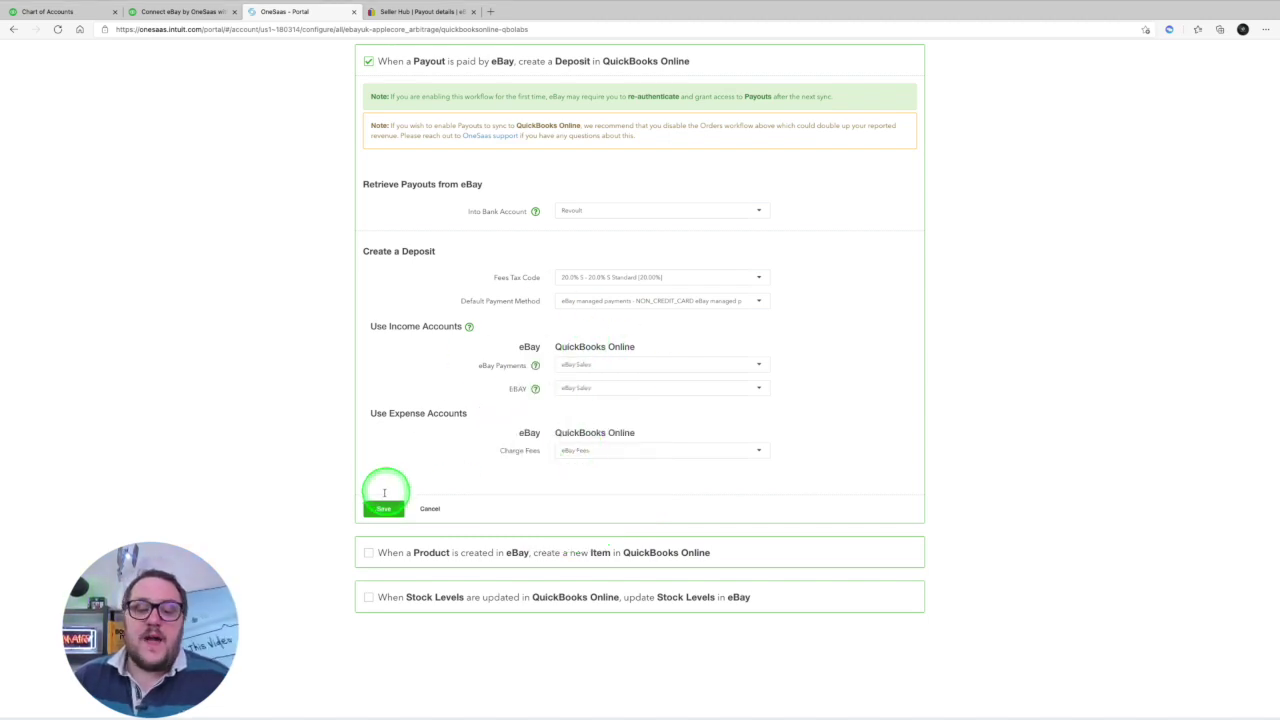
pyautogui.click(383, 509)
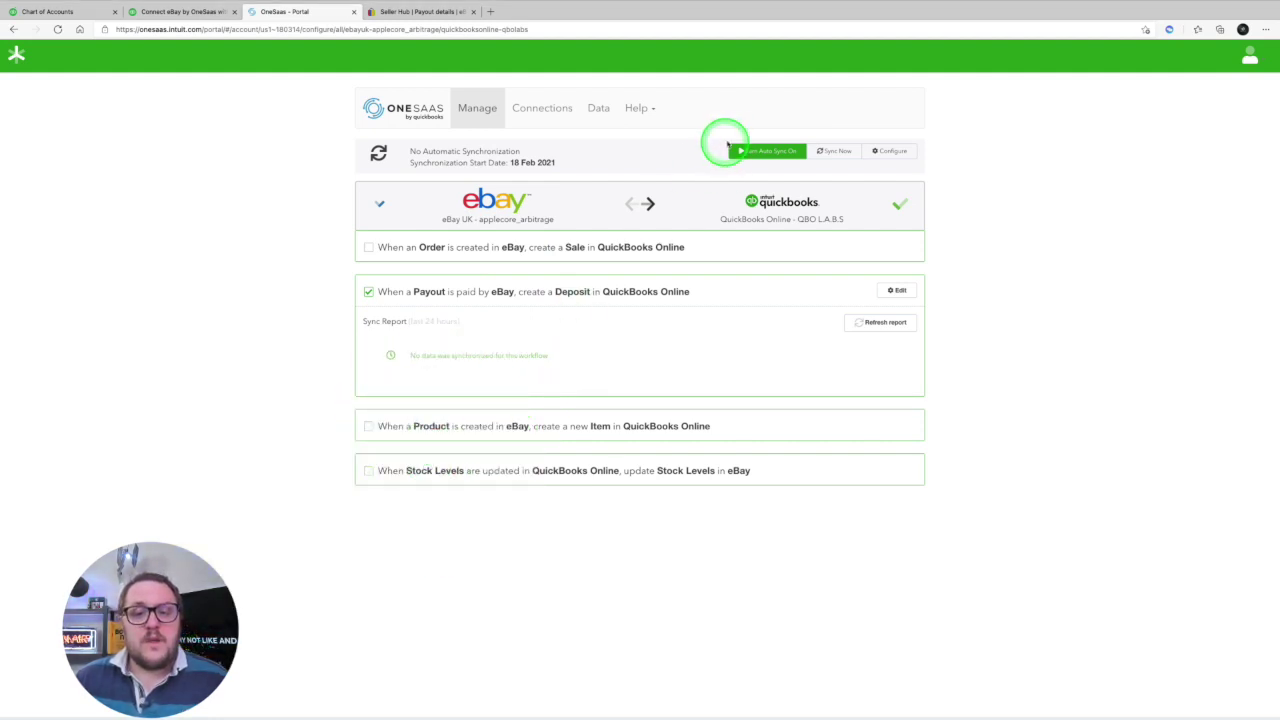
pyautogui.click(762, 152)
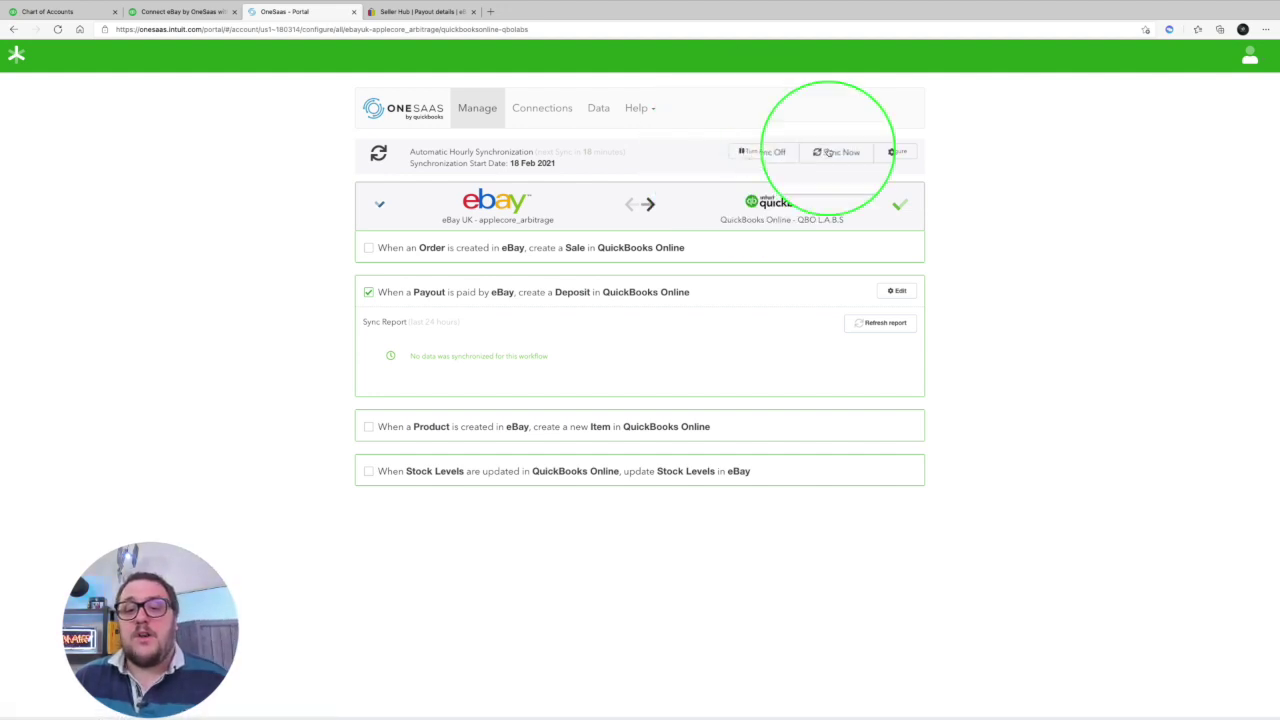
pyautogui.click(828, 152)
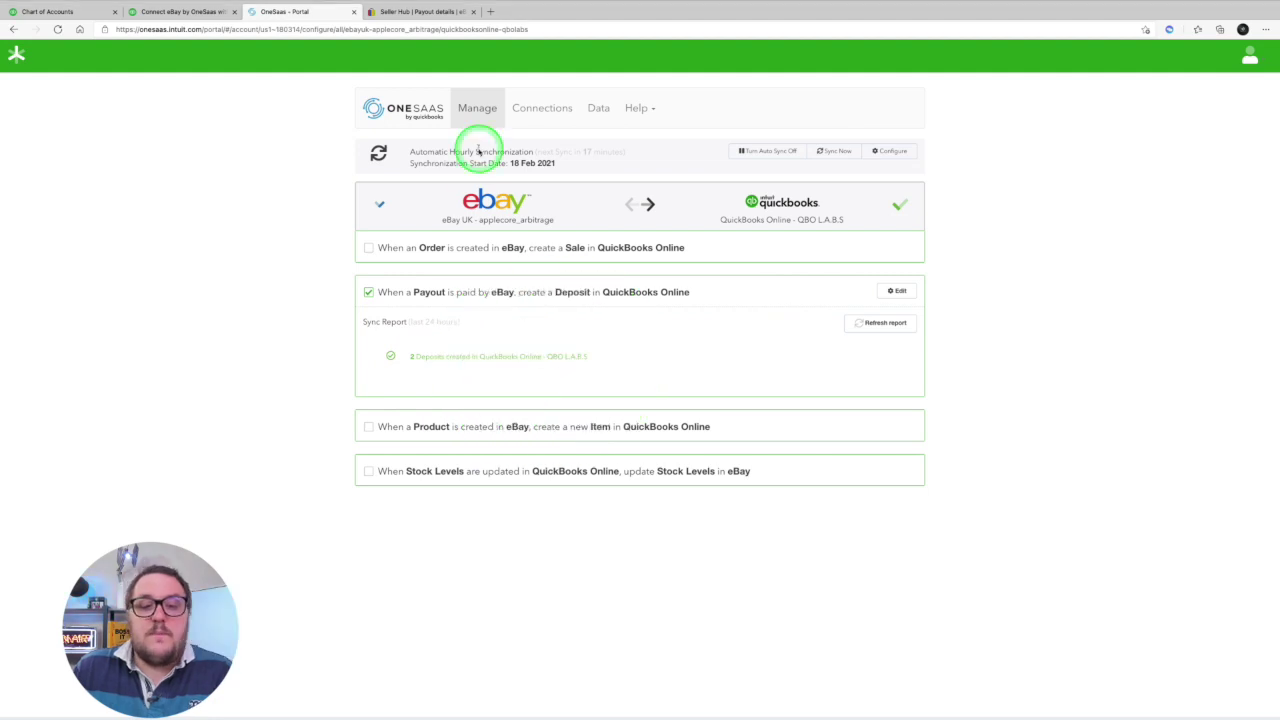
# List OneSaas's synced Bank Payments: deposits of 07 Apr, 30 Mar and 08 Mar 2021
pyautogui.click(552, 108)
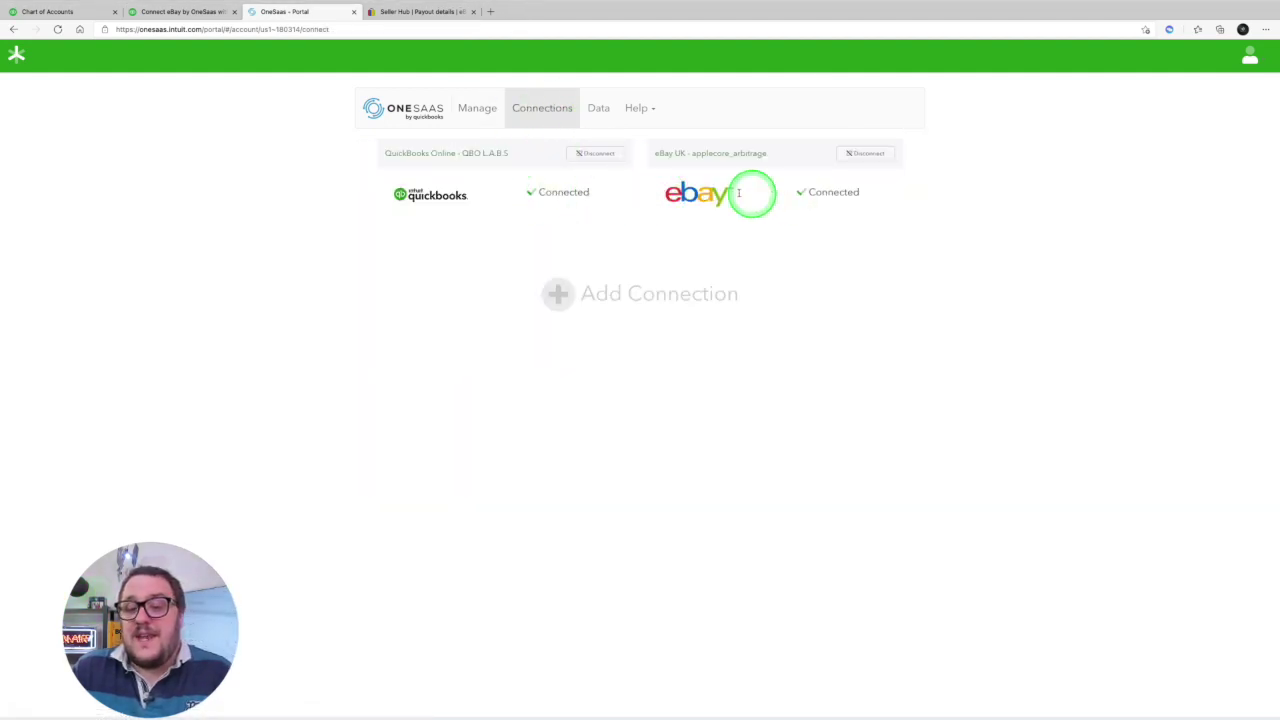
pyautogui.click(594, 116)
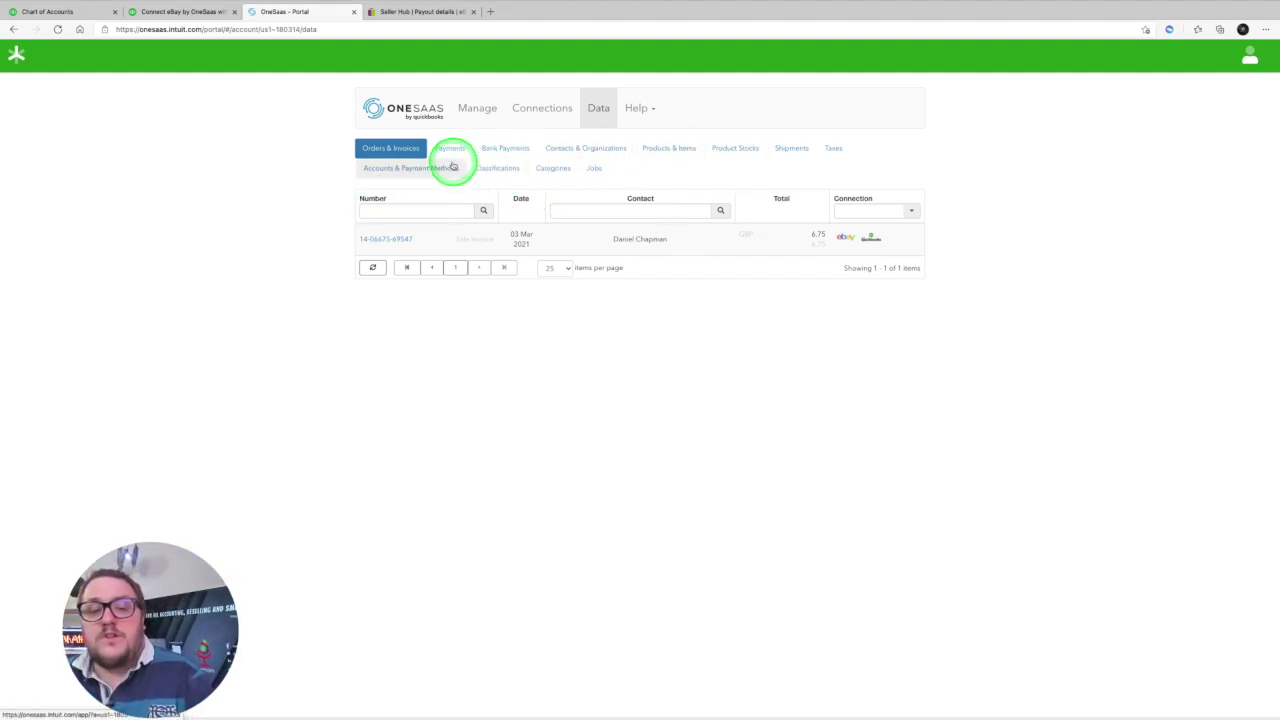
pyautogui.click(517, 151)
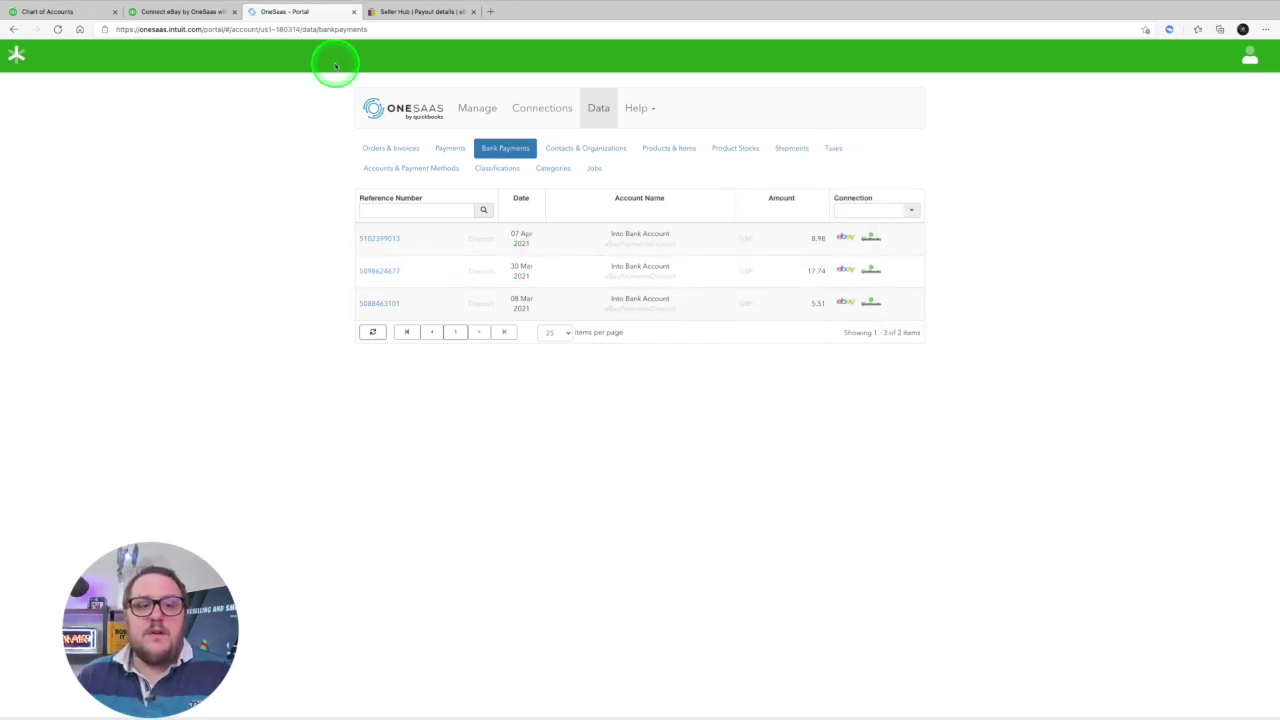
pyautogui.click(395, 11)
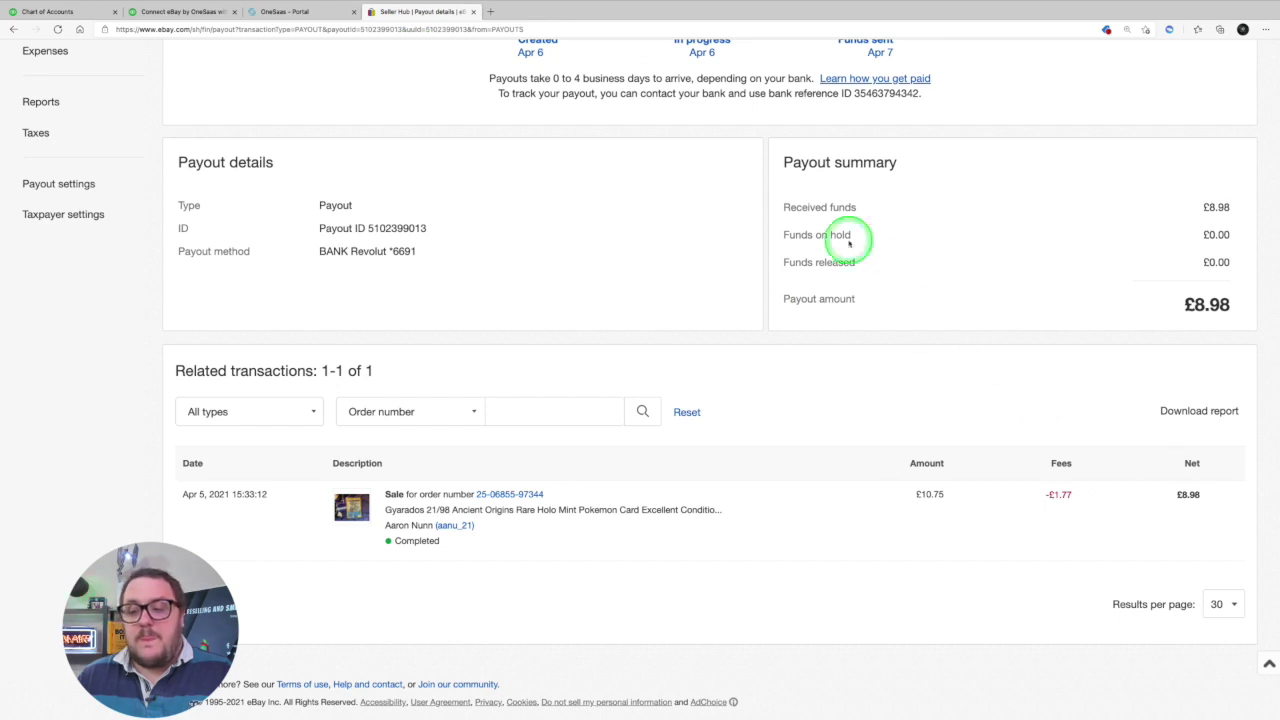
# Return to the eBay payouts list, then open the QuickBooks Revolut bank transactions feed
pyautogui.scroll(3, 849, 243)
pyautogui.click(194, 210)
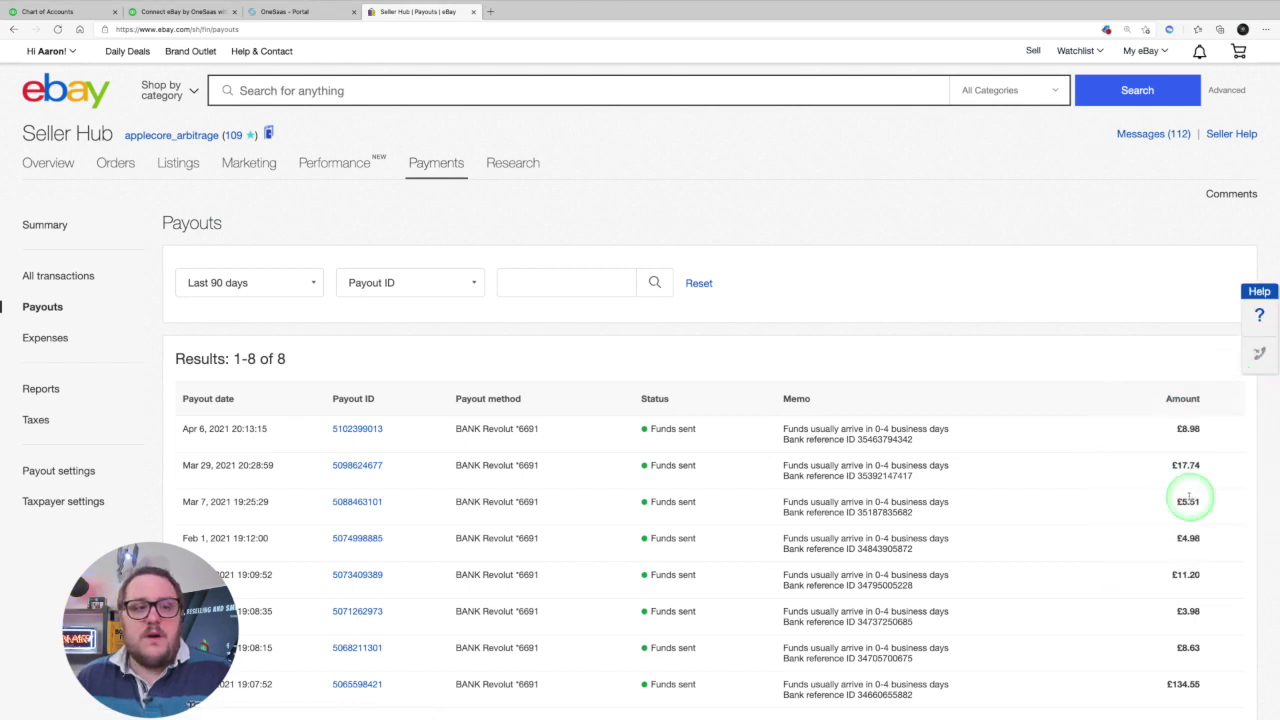
pyautogui.click(50, 11)
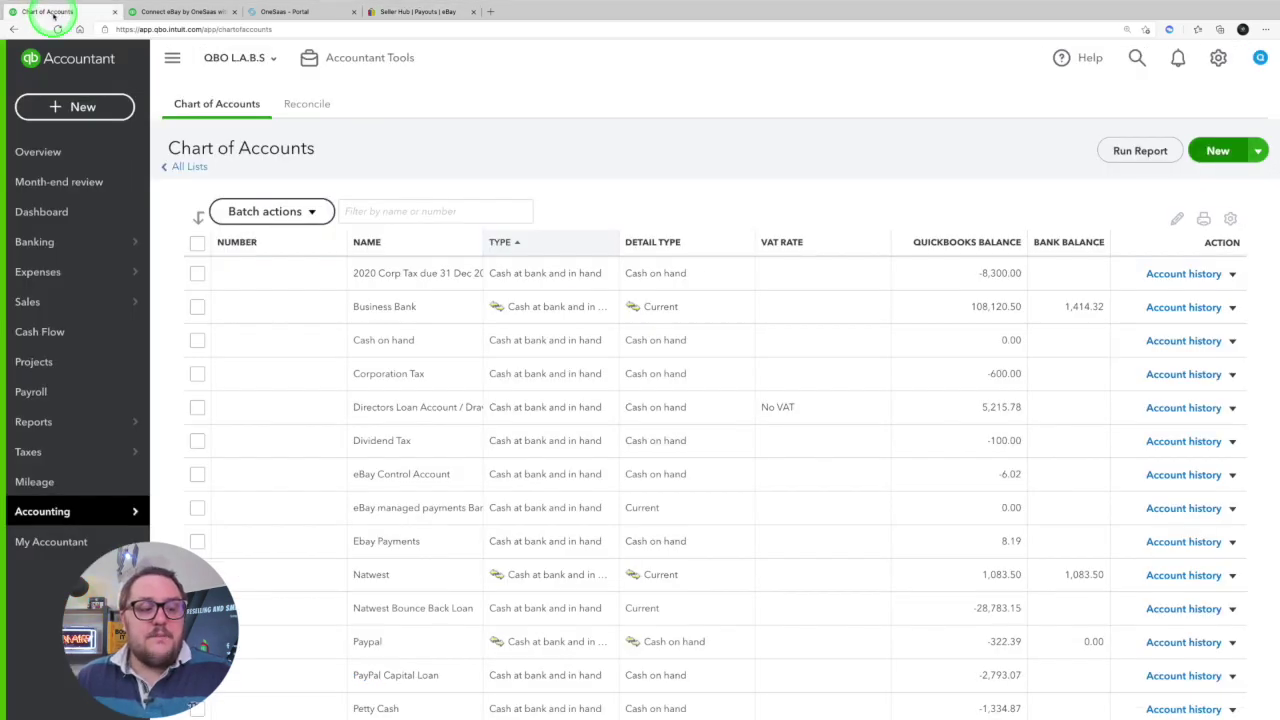
pyautogui.moveTo(100, 237)
pyautogui.click(180, 240)
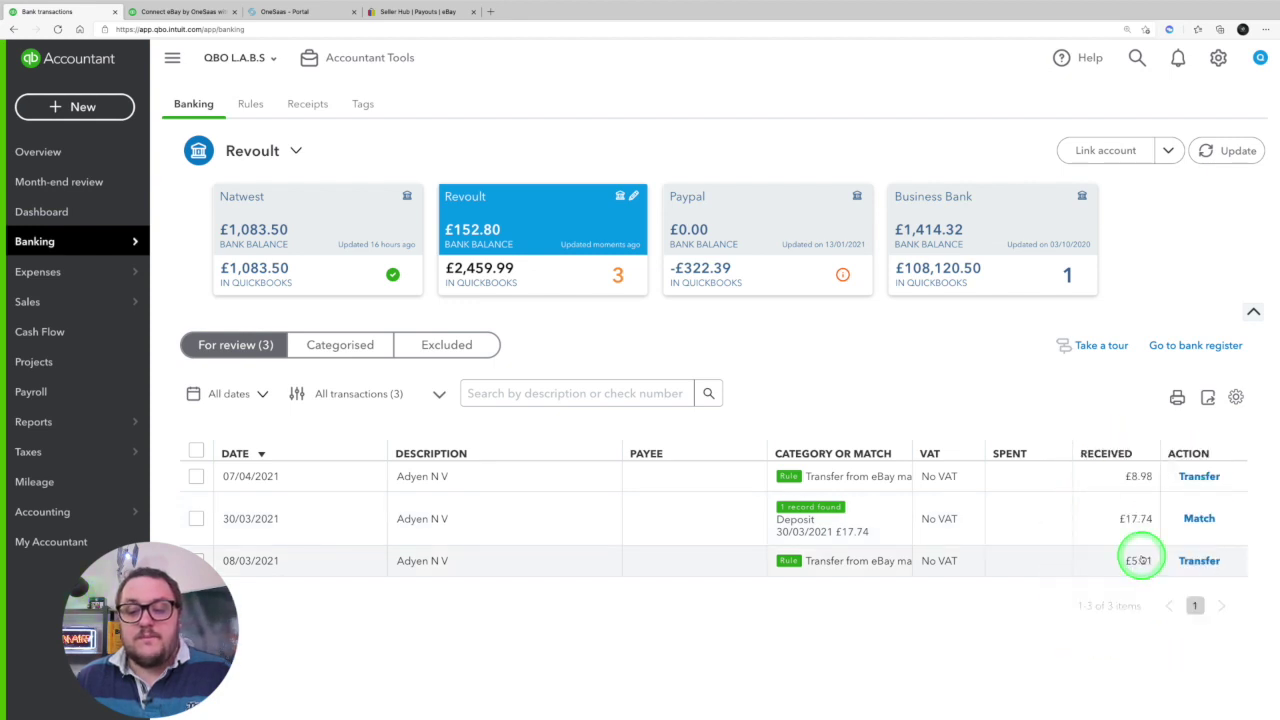
# Compare the feed against the eBay payouts and OneSaas synced payments, then return
pyautogui.click(400, 12)
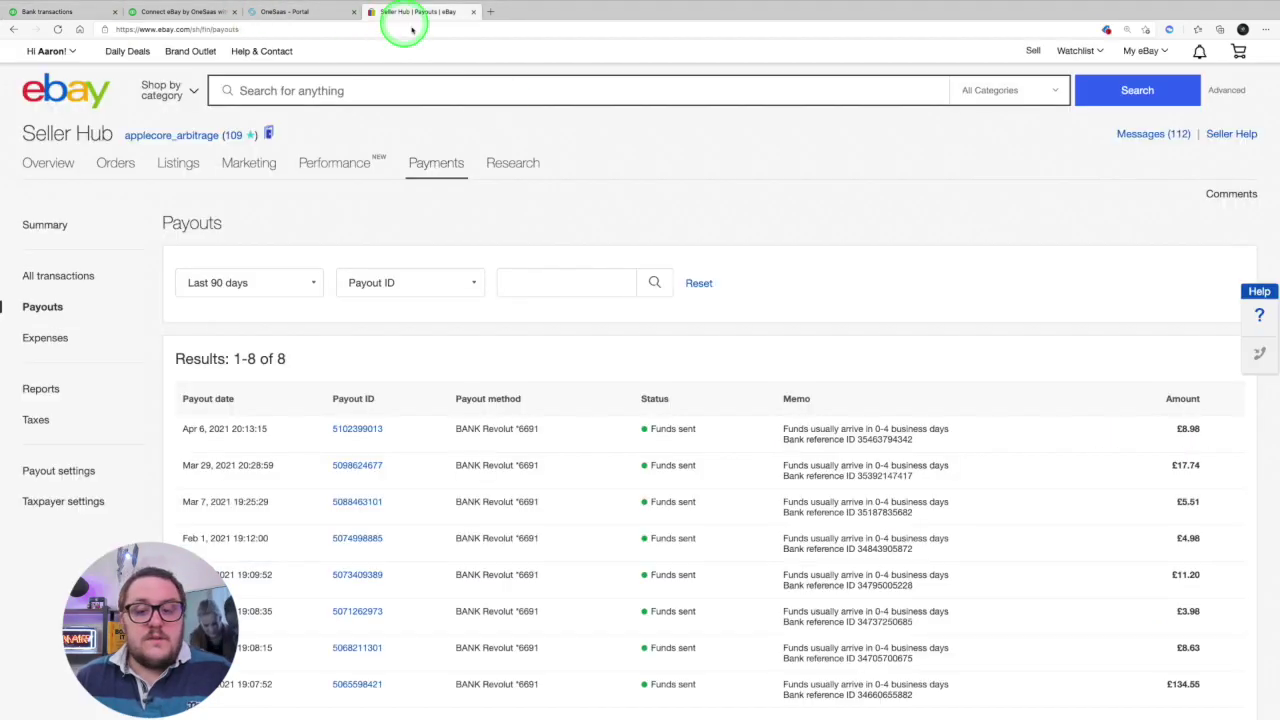
pyautogui.click(257, 12)
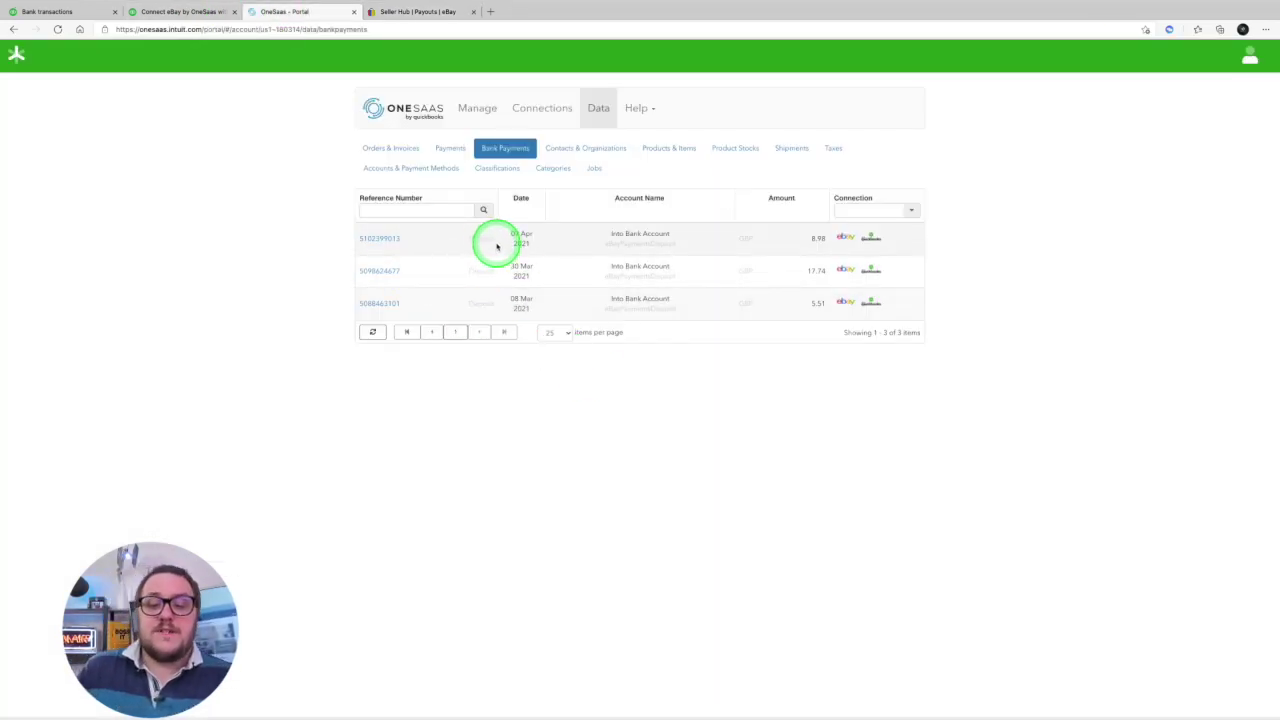
pyautogui.click(62, 13)
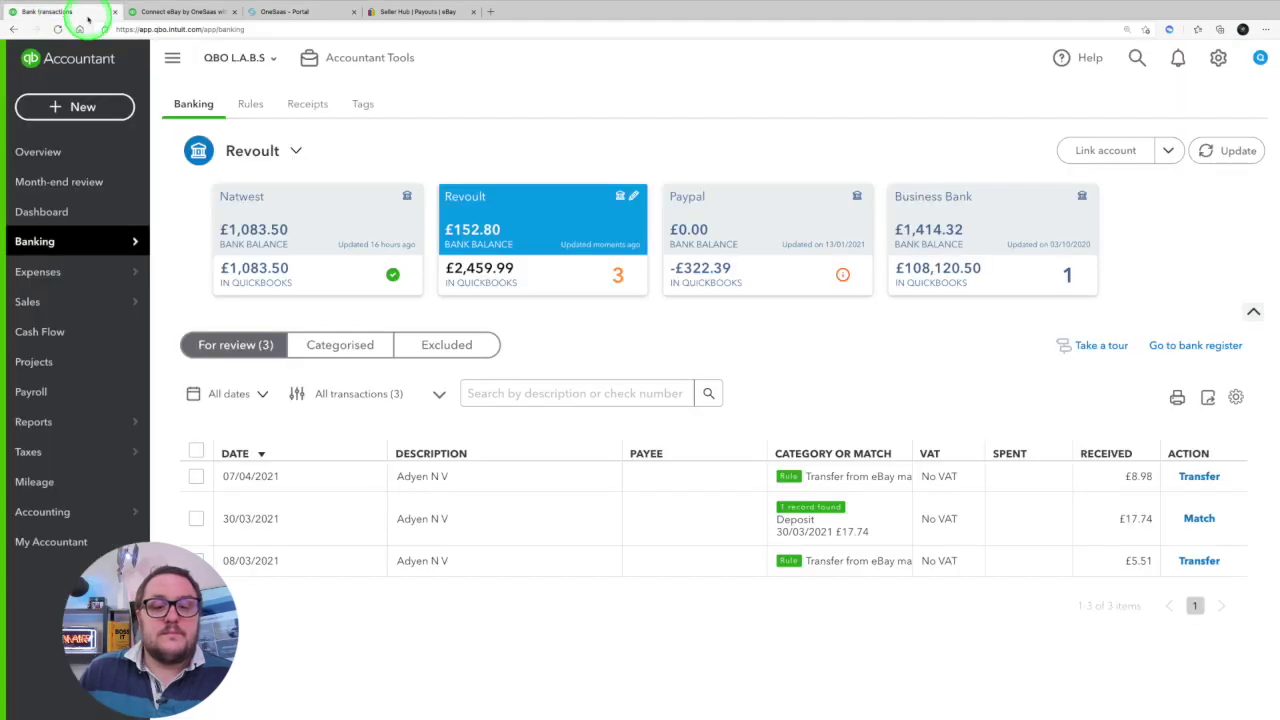
# Open the 30/03/2021 £17.74 Revolut deposit from recent transactions in QuickBooks
pyautogui.click(1138, 57)
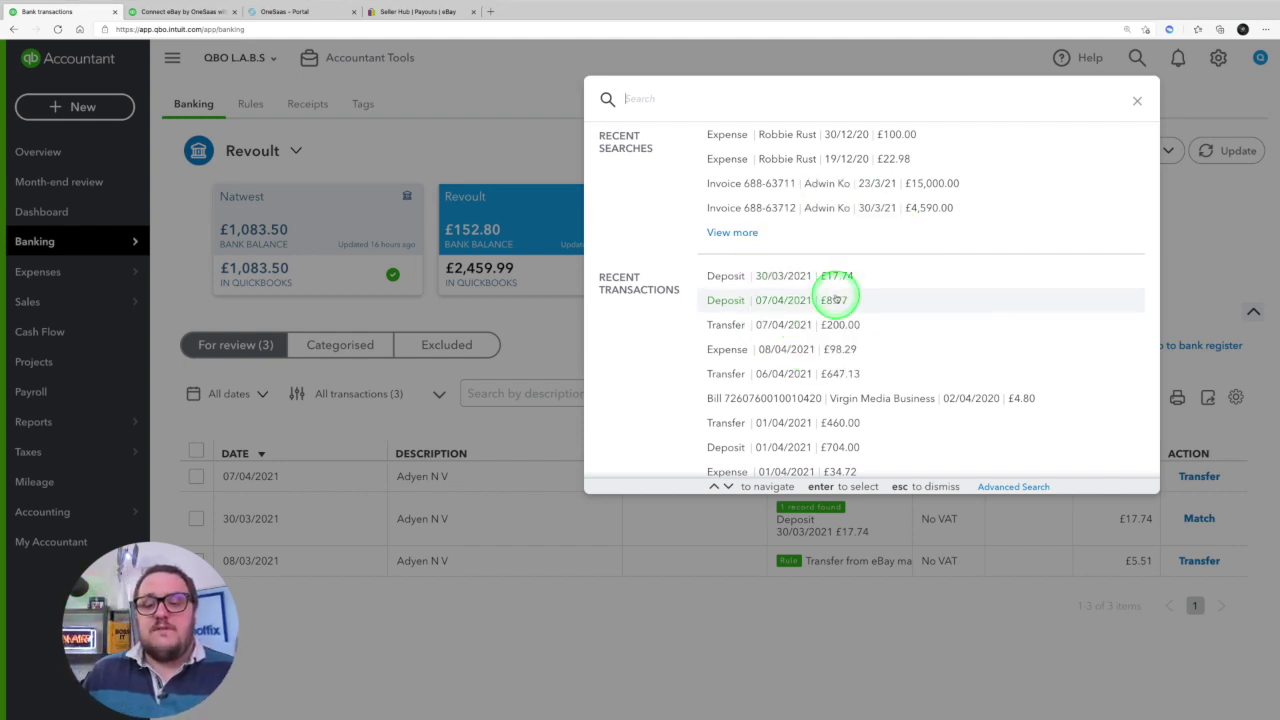
pyautogui.click(828, 286)
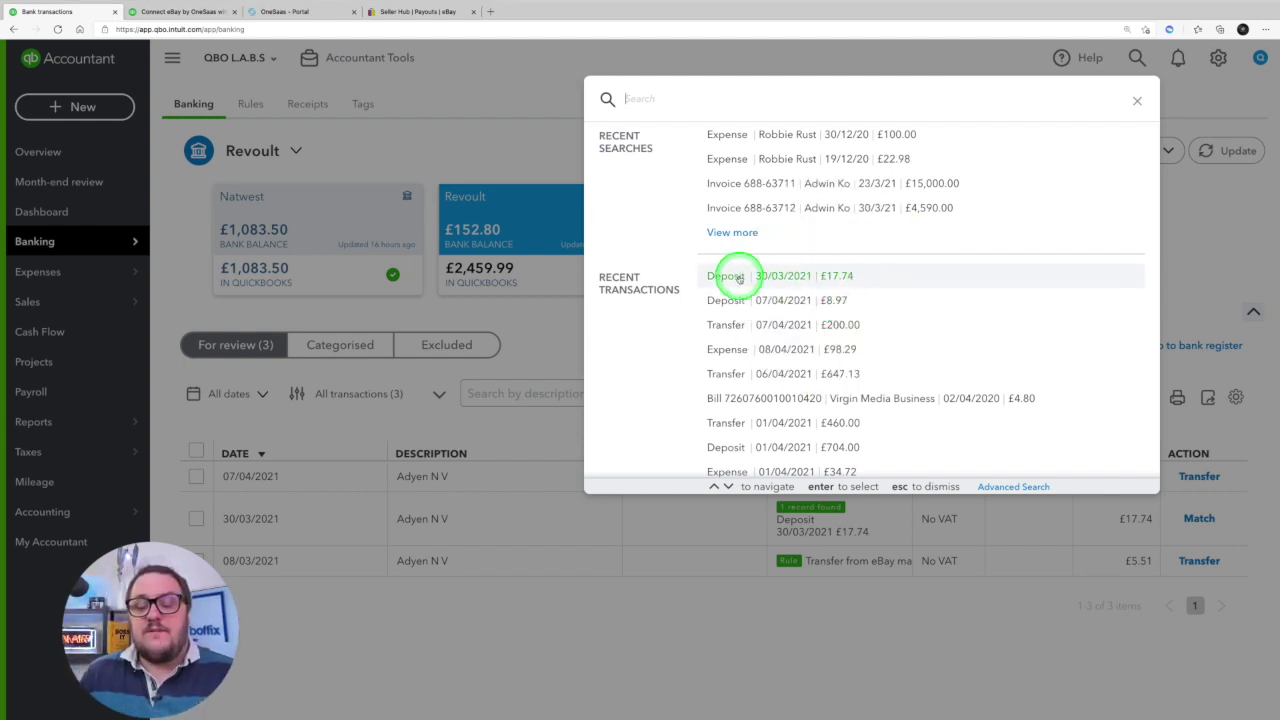
pyautogui.click(788, 283)
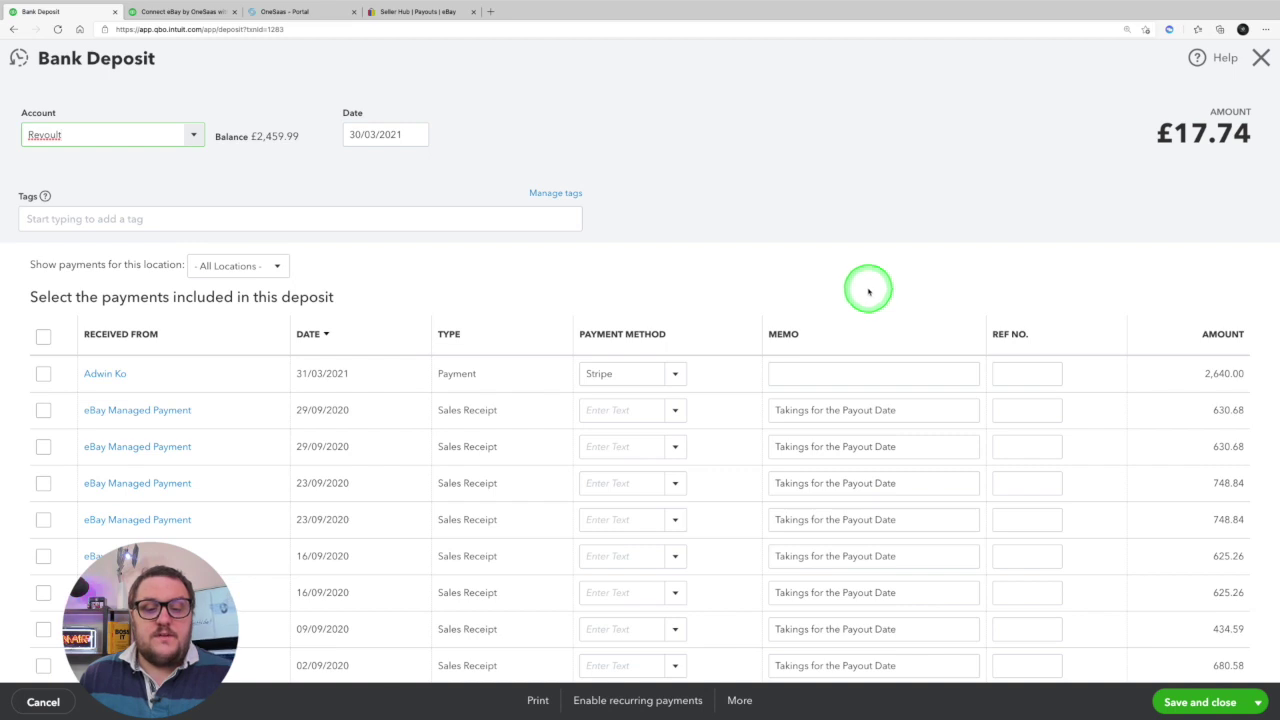
pyautogui.click(426, 11)
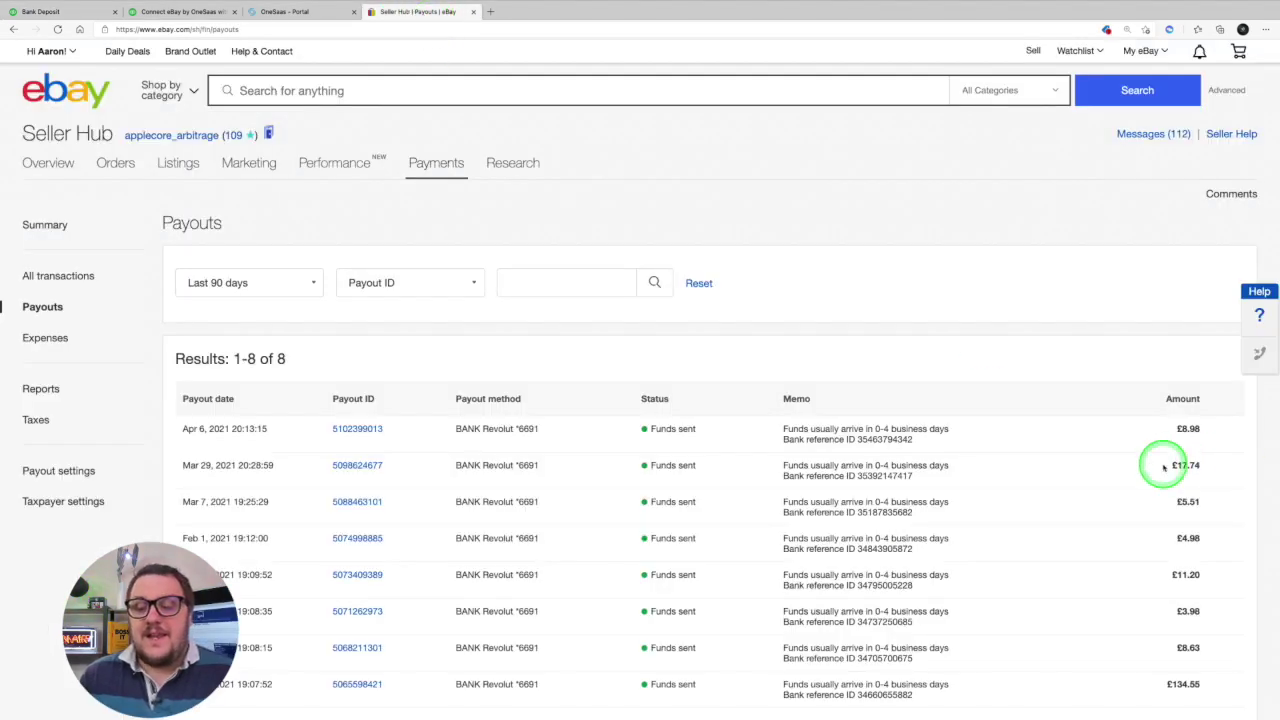
pyautogui.click(355, 466)
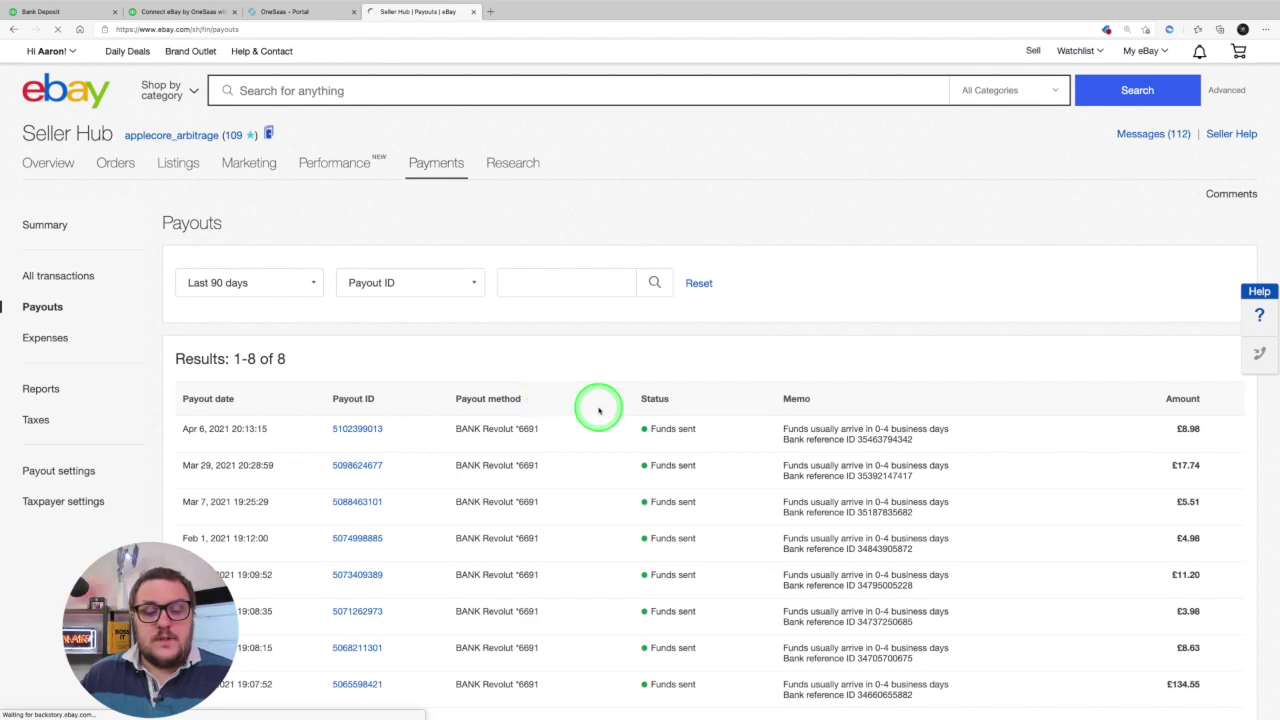
pyautogui.scroll(-4, 836, 452)
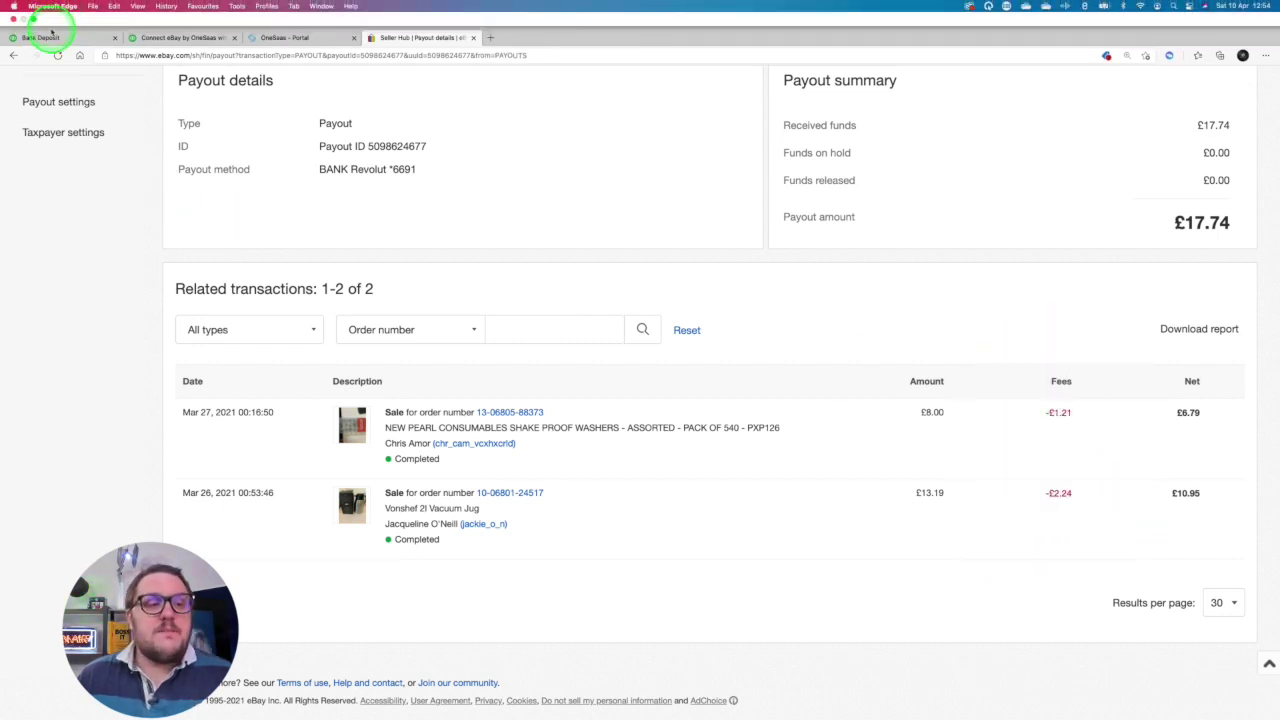
pyautogui.click(45, 11)
pyautogui.scroll(-15, 758, 302)
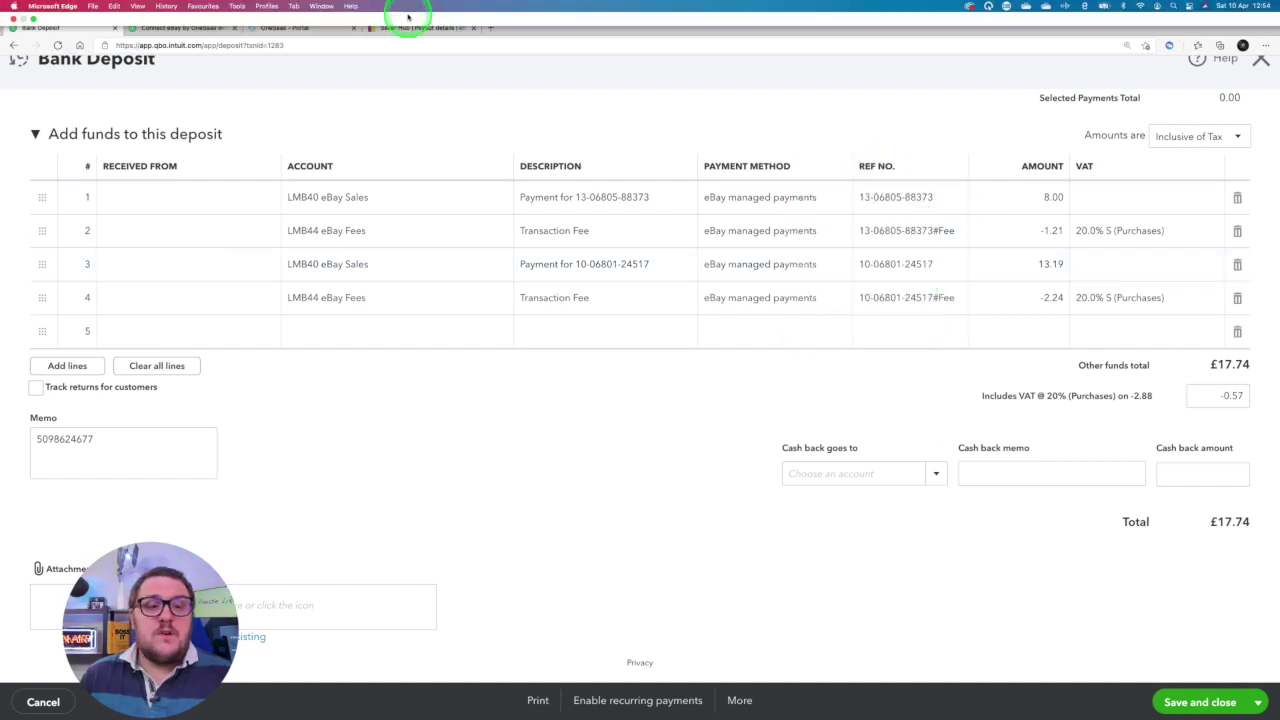
# Close the £17.74 deposit and expand the 30/03/2021 £17.74 Adyen N V line's match
pyautogui.click(405, 40)
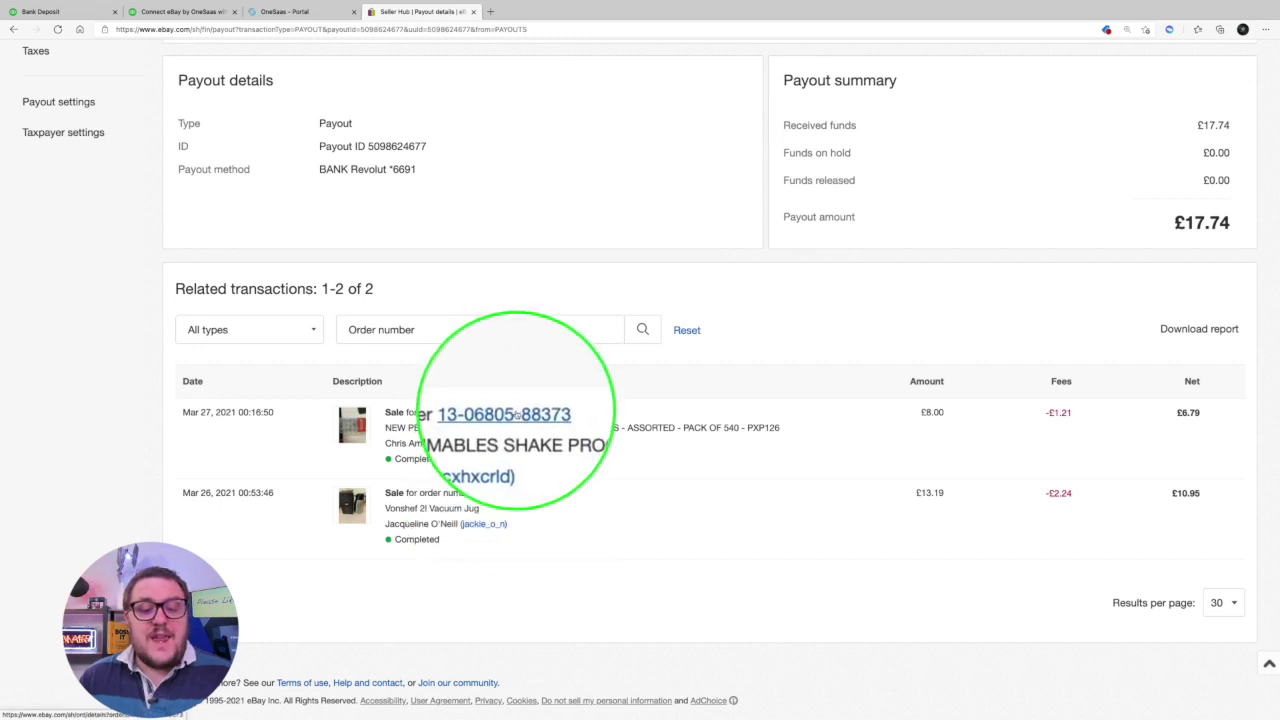
pyautogui.click(38, 11)
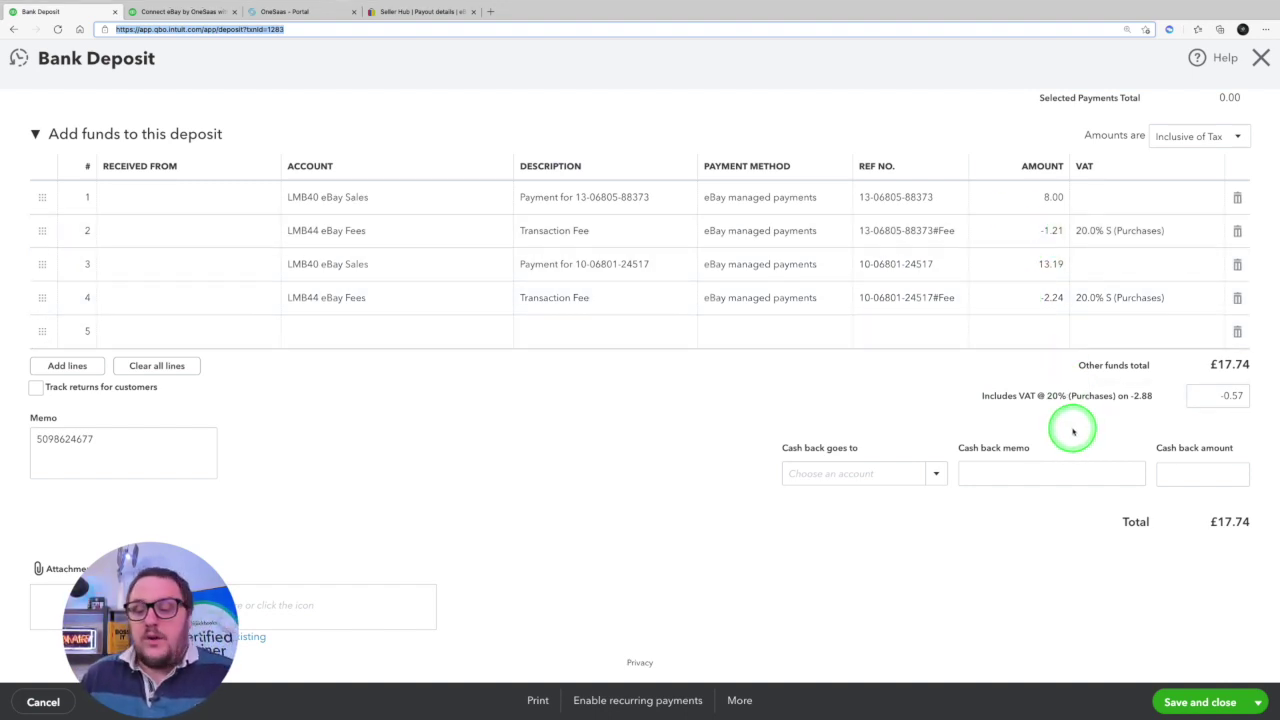
pyautogui.click(1262, 60)
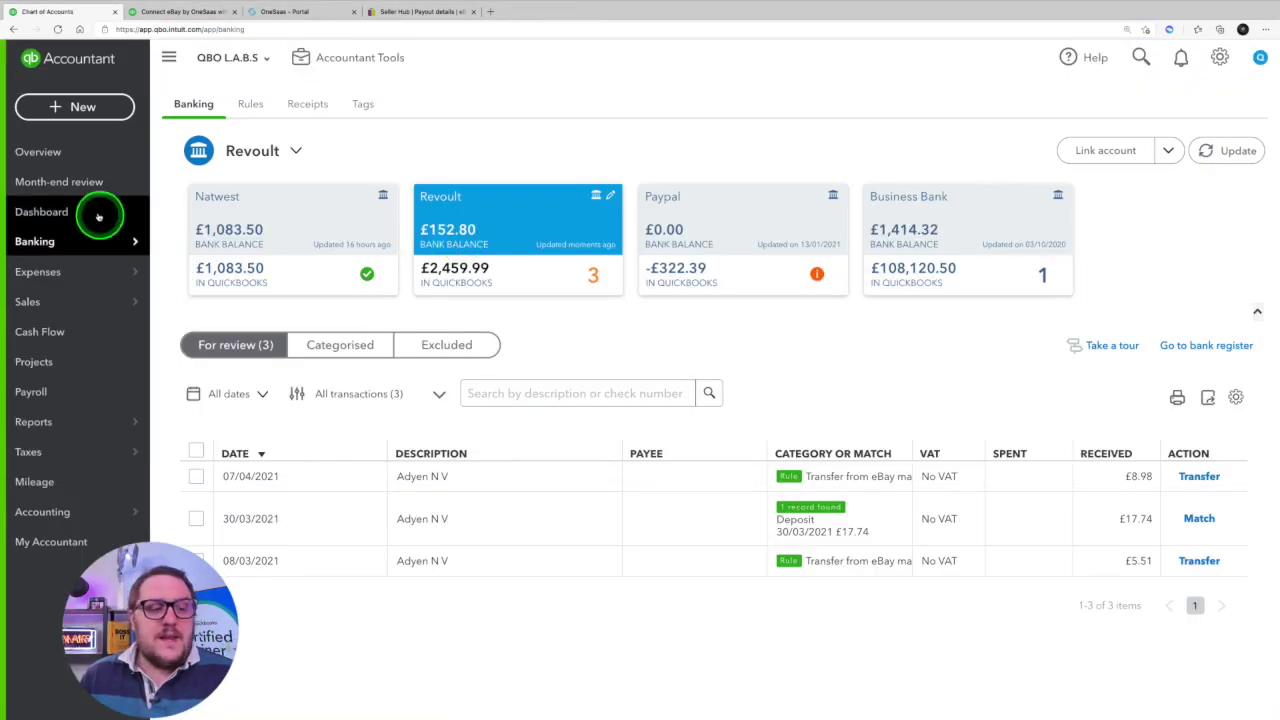
pyautogui.click(30, 241)
pyautogui.click(720, 512)
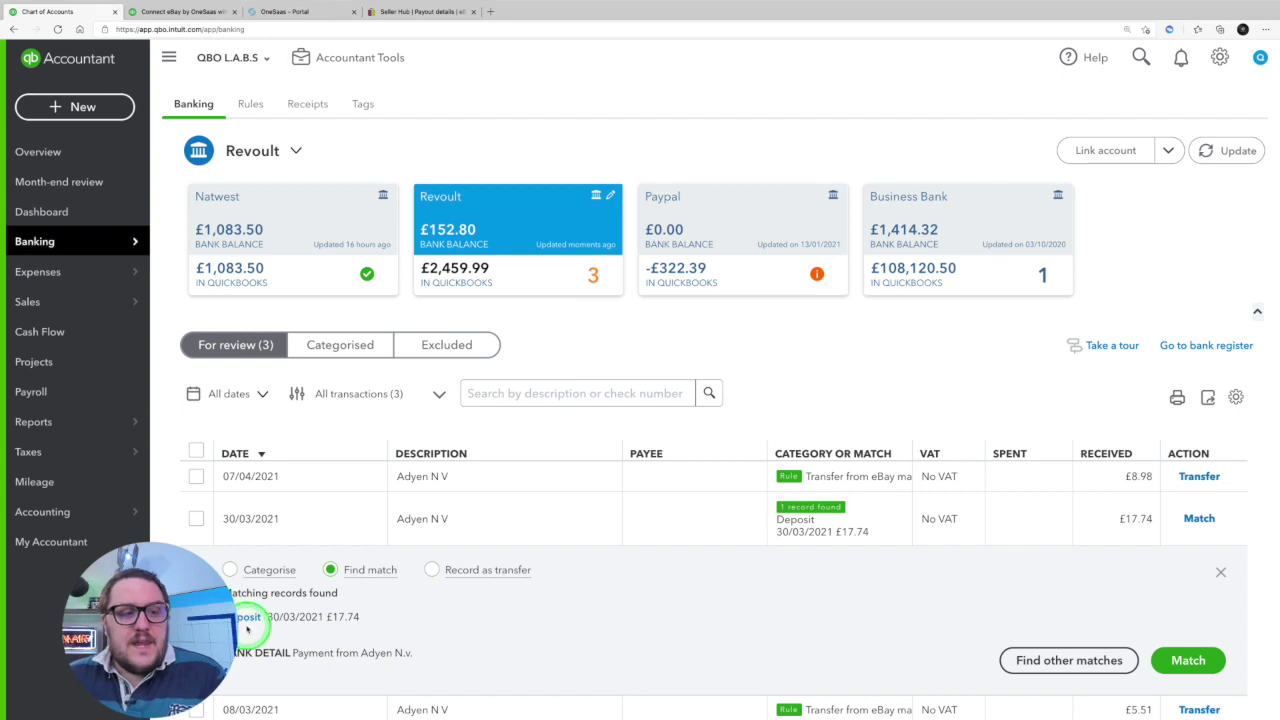
# Open the matching £17.74 deposit in a new tab and confirm its four lines
pyautogui.rightClick(245, 617)
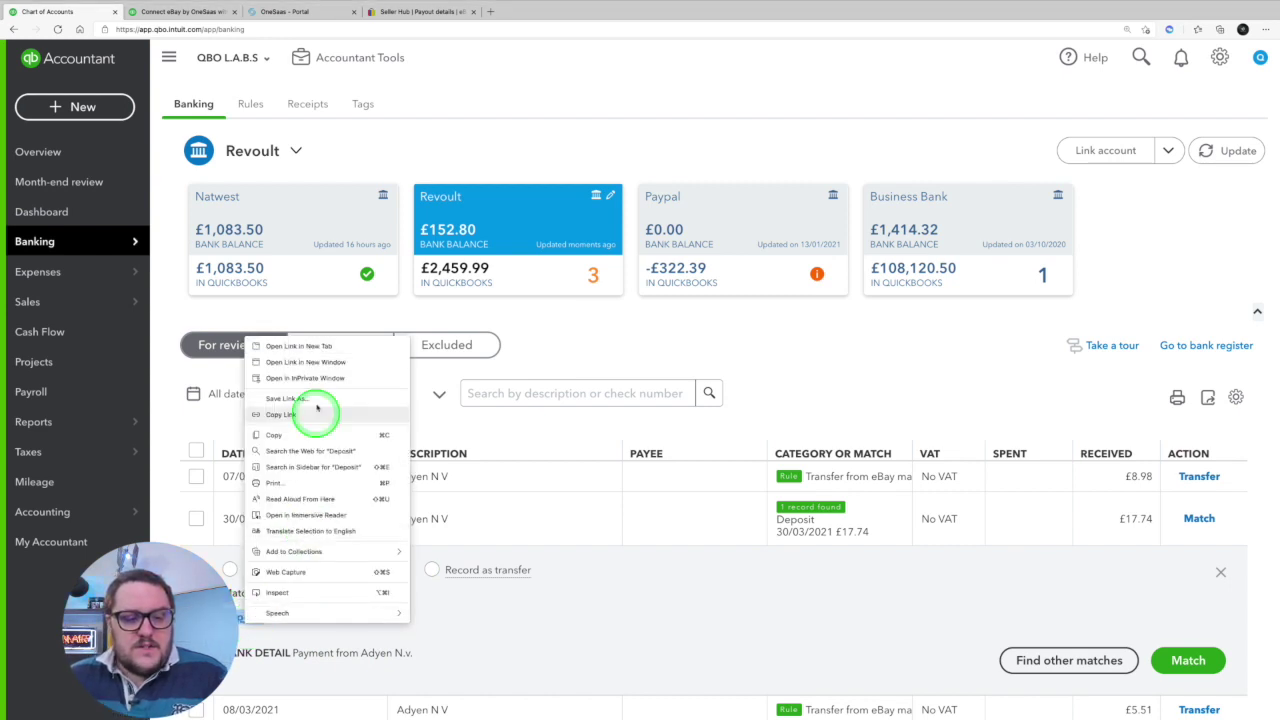
pyautogui.click(305, 340)
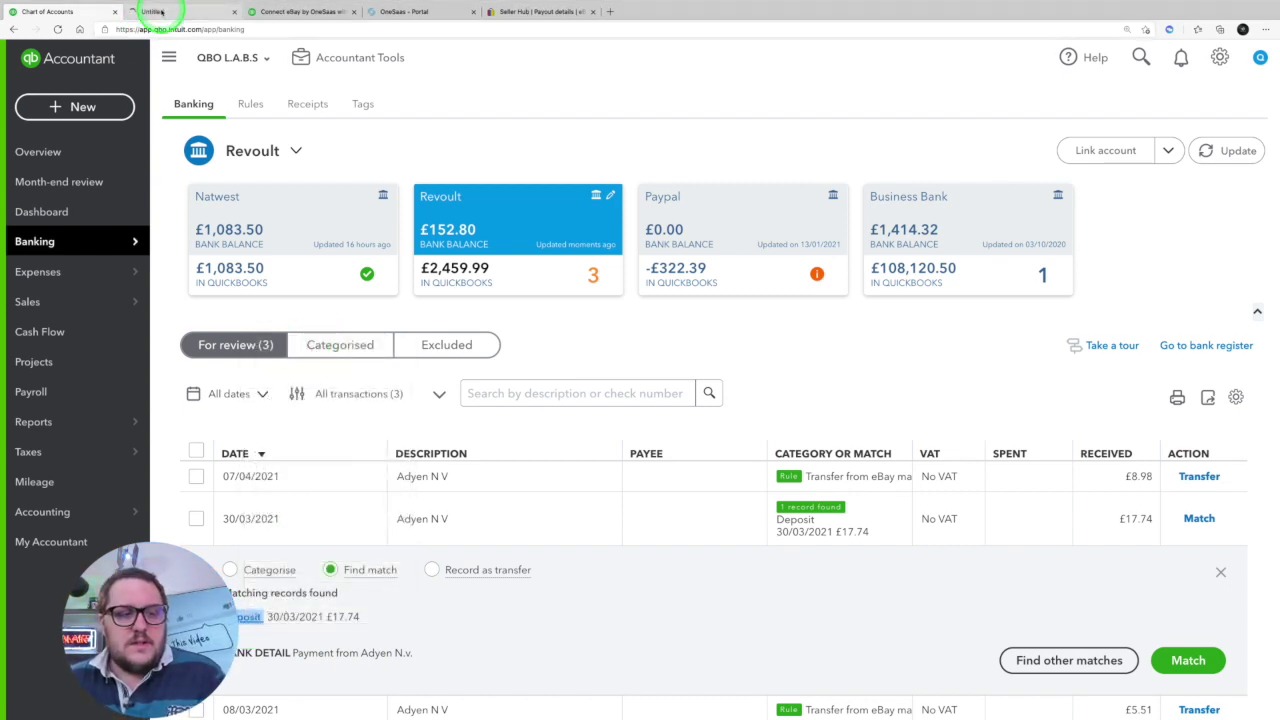
pyautogui.click(160, 11)
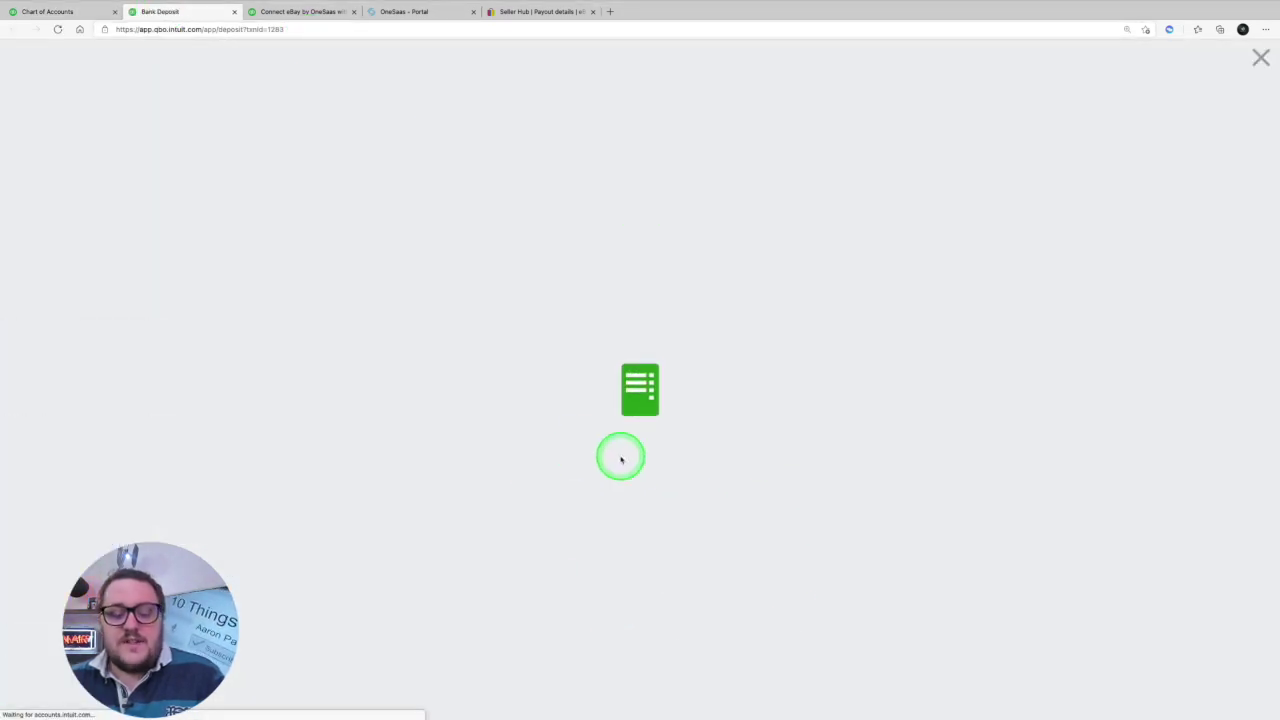
pyautogui.scroll(-8, 1002, 458)
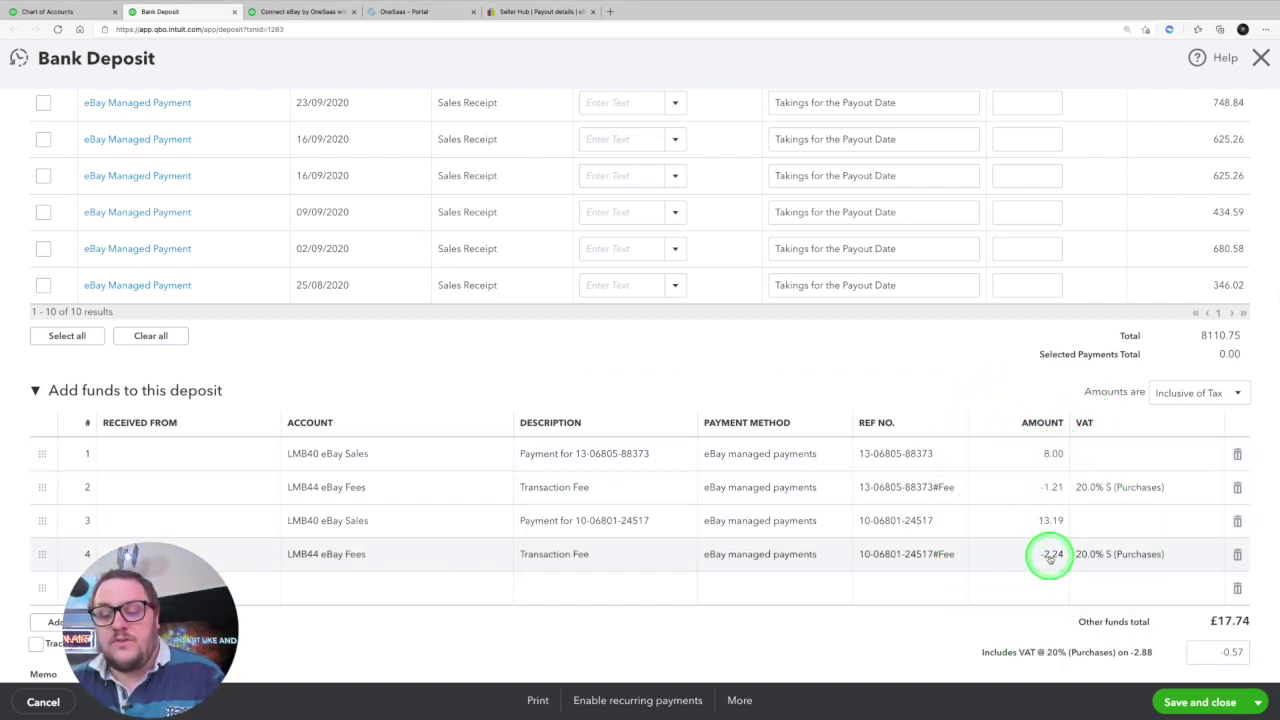
pyautogui.click(50, 11)
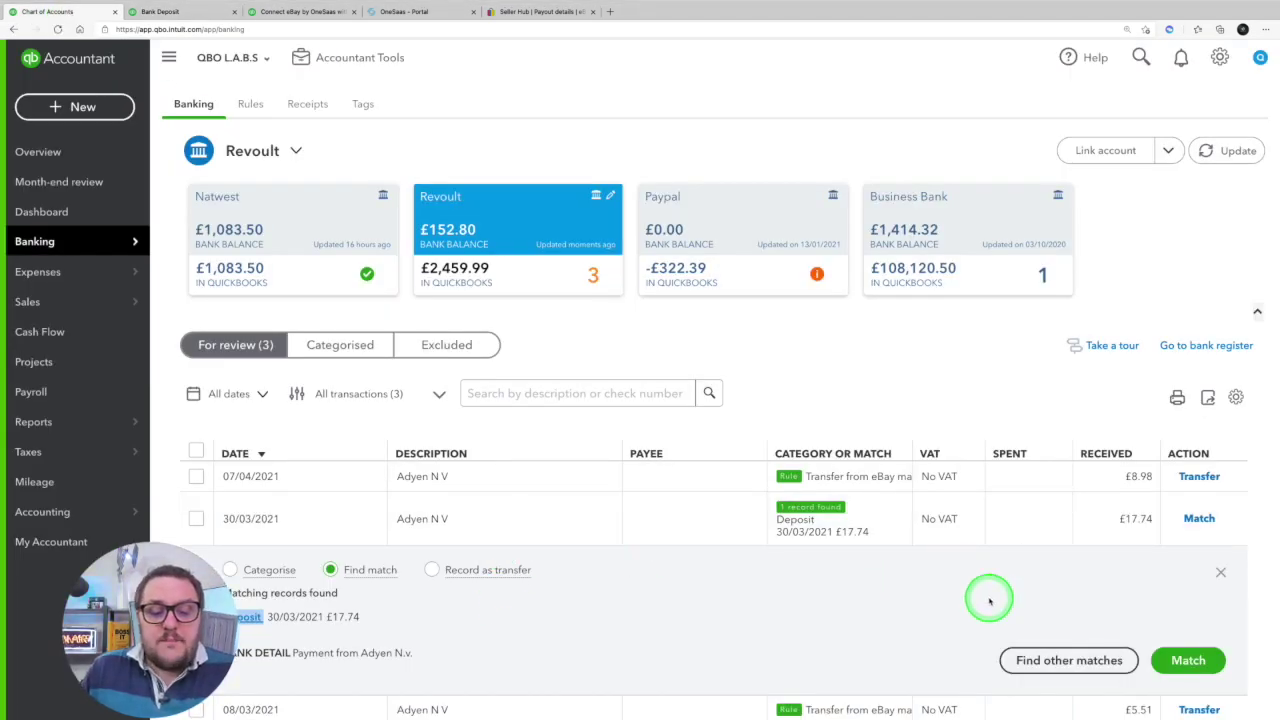
# Match the £17.74 Adyen N V line to its deposit and reopen it from Categorised
pyautogui.click(1190, 662)
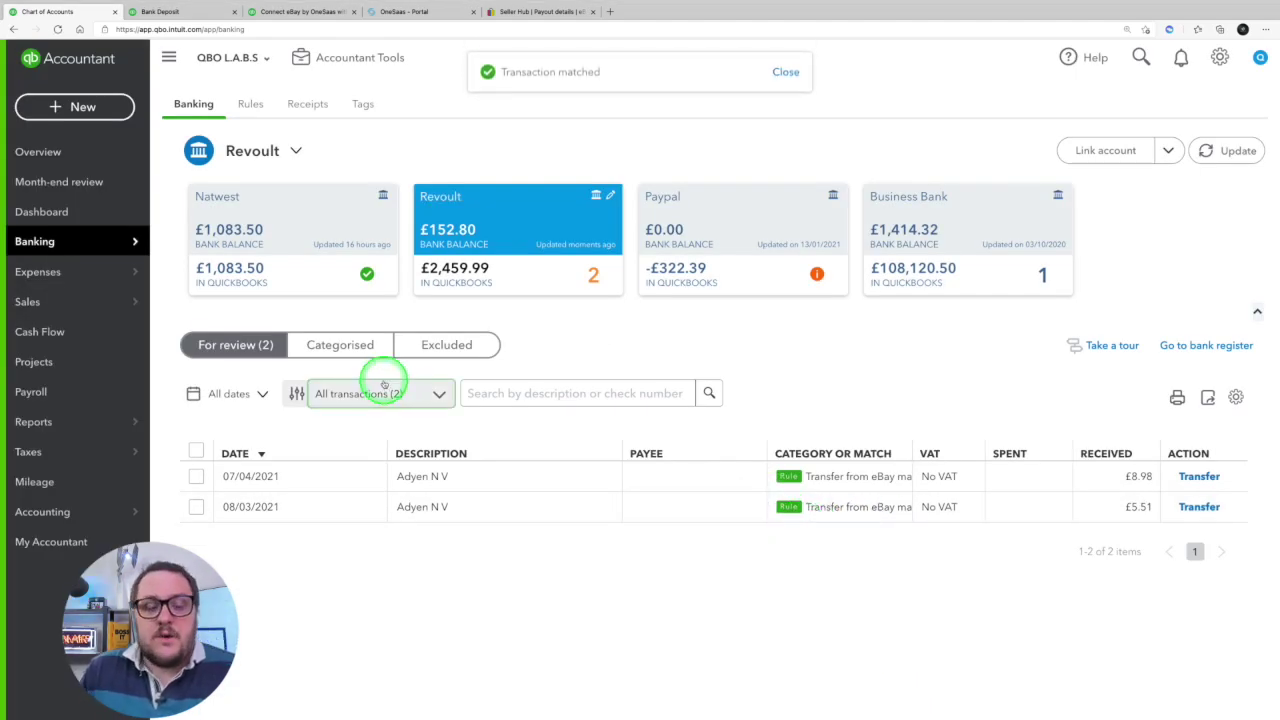
pyautogui.click(360, 344)
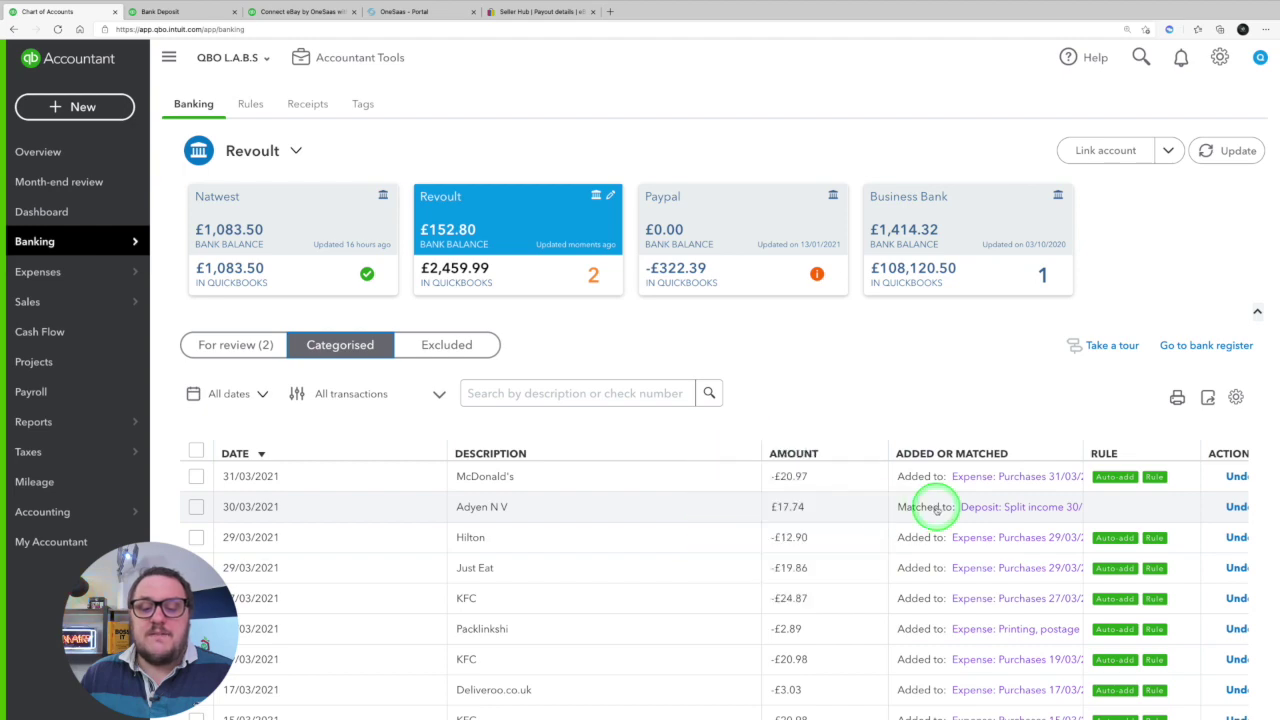
pyautogui.click(1004, 507)
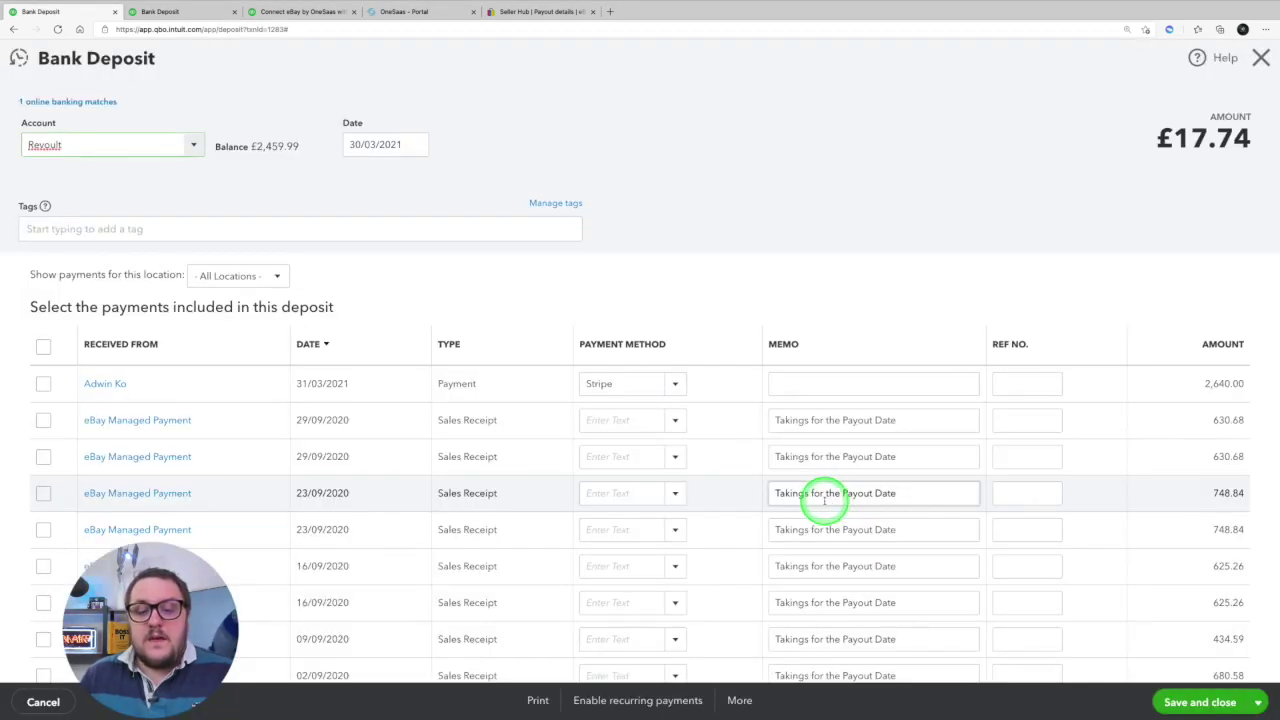
# Compare the two open £17.74 deposits and view the one online banking match details
pyautogui.scroll(-10, 824, 503)
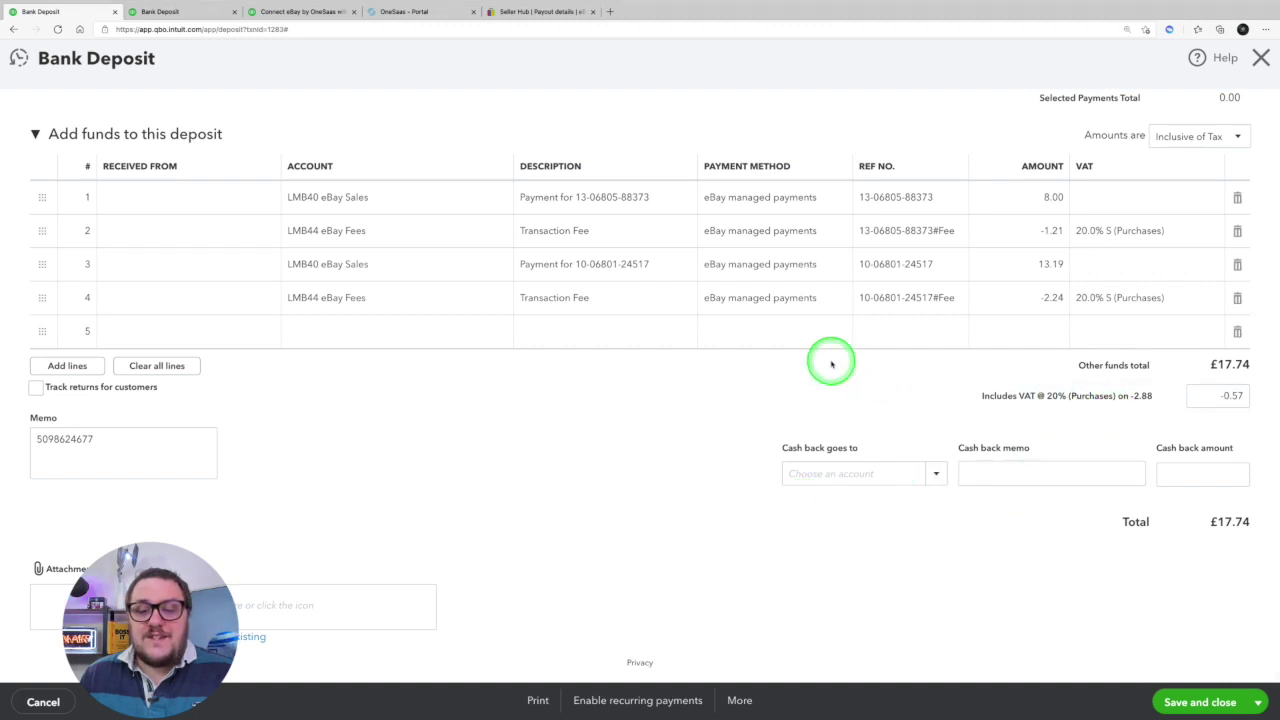
pyautogui.scroll(1, 790, 368)
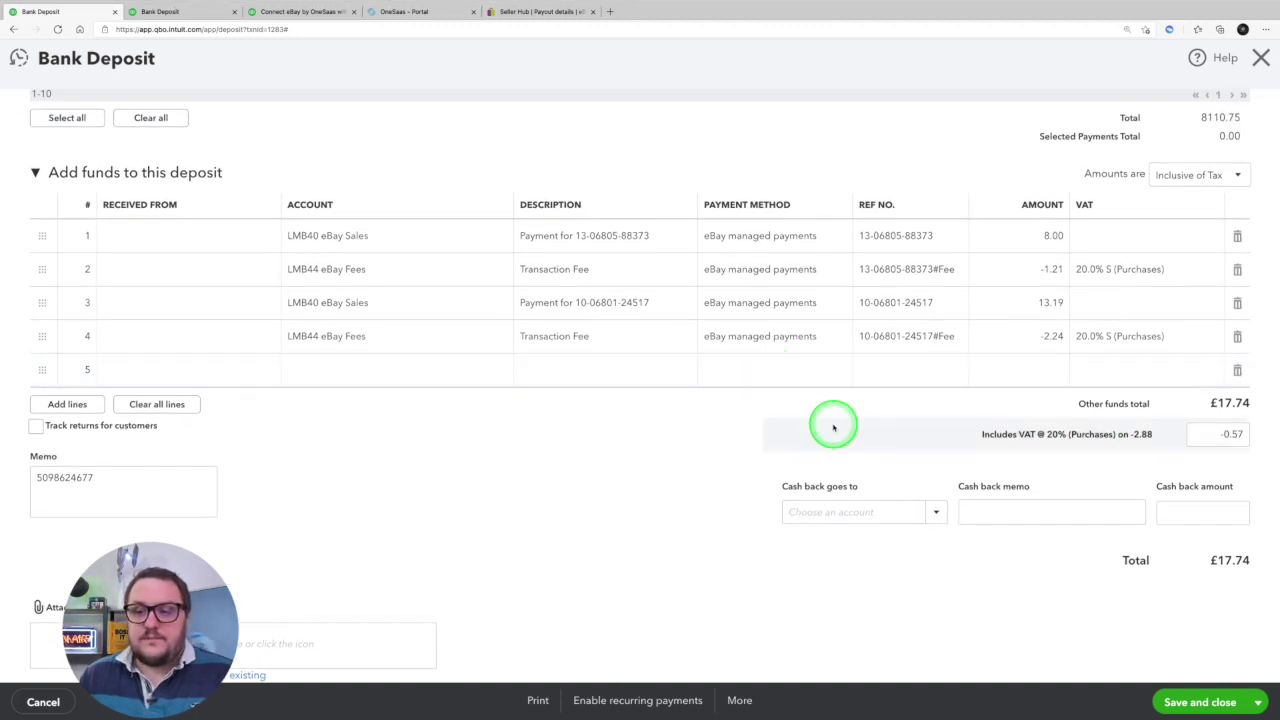
pyautogui.scroll(10, 833, 428)
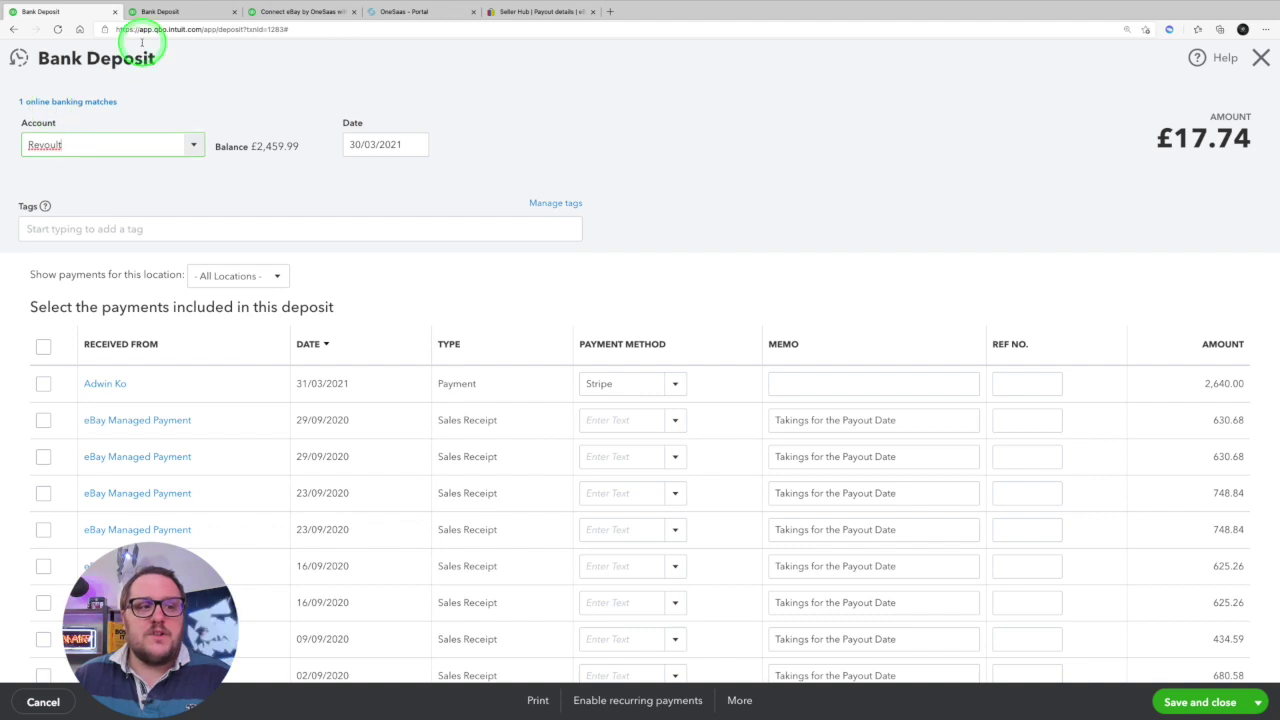
pyautogui.click(160, 11)
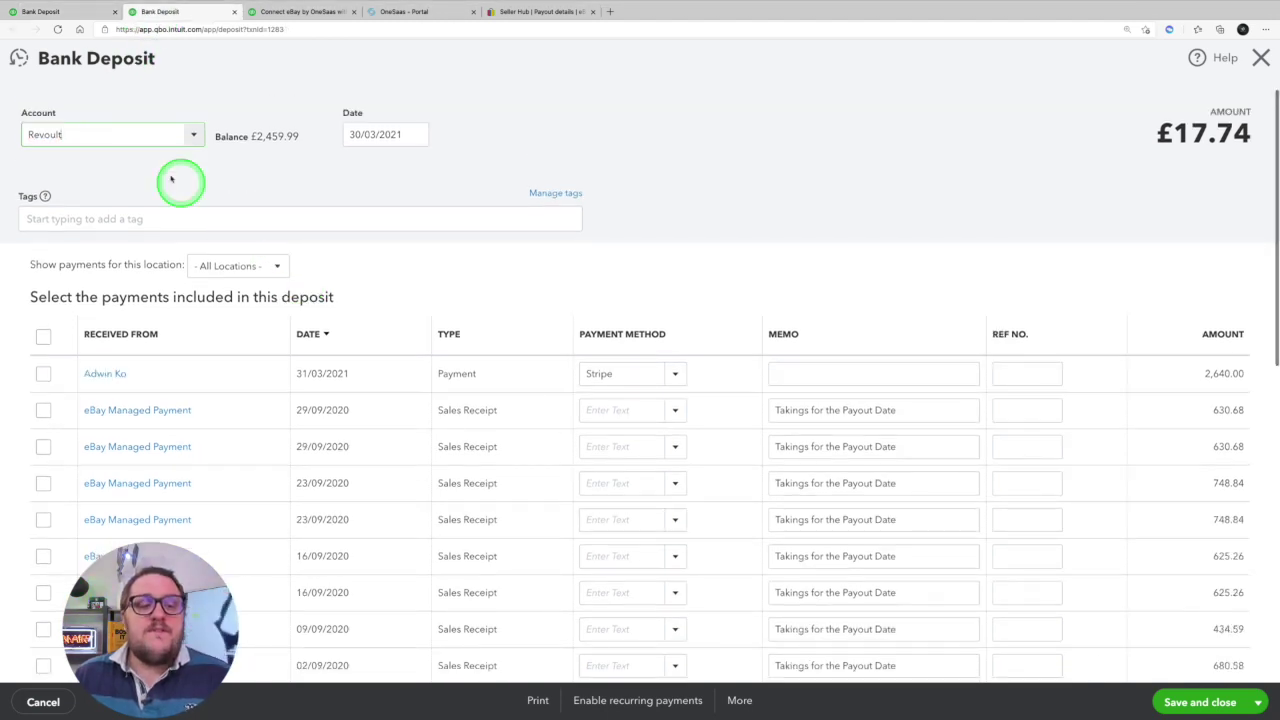
pyautogui.click(54, 11)
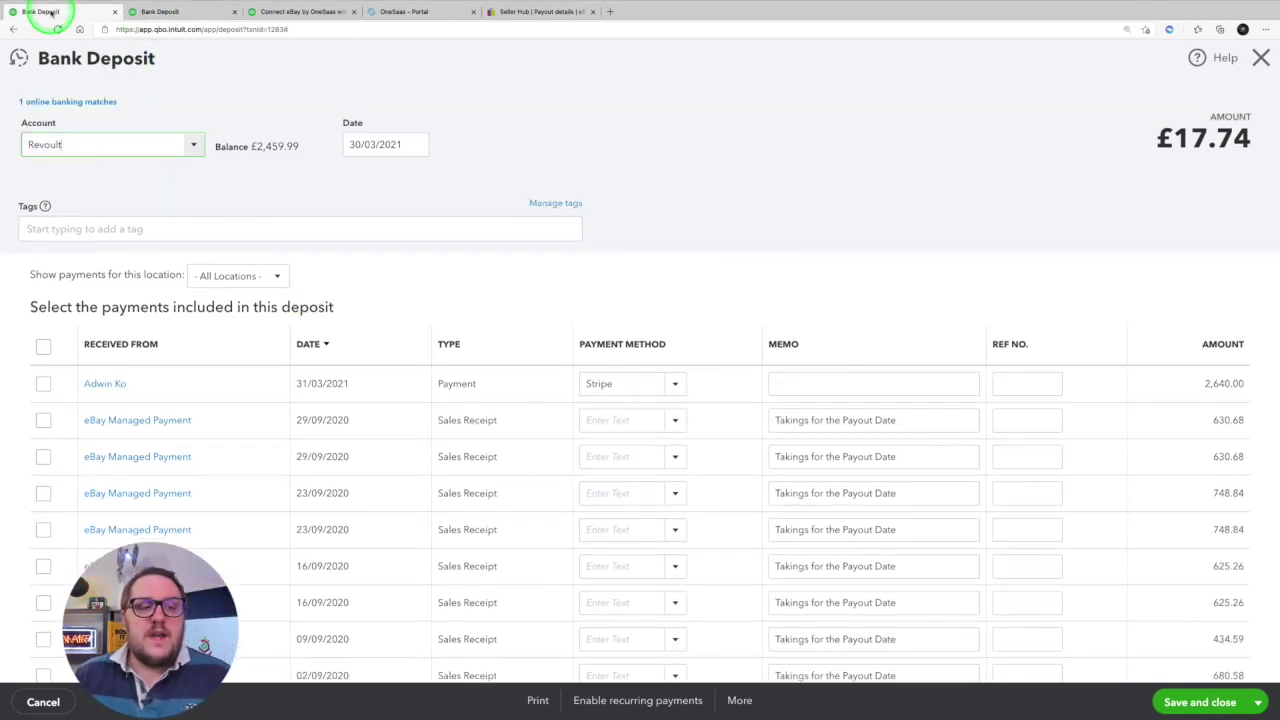
pyautogui.click(175, 12)
pyautogui.click(58, 12)
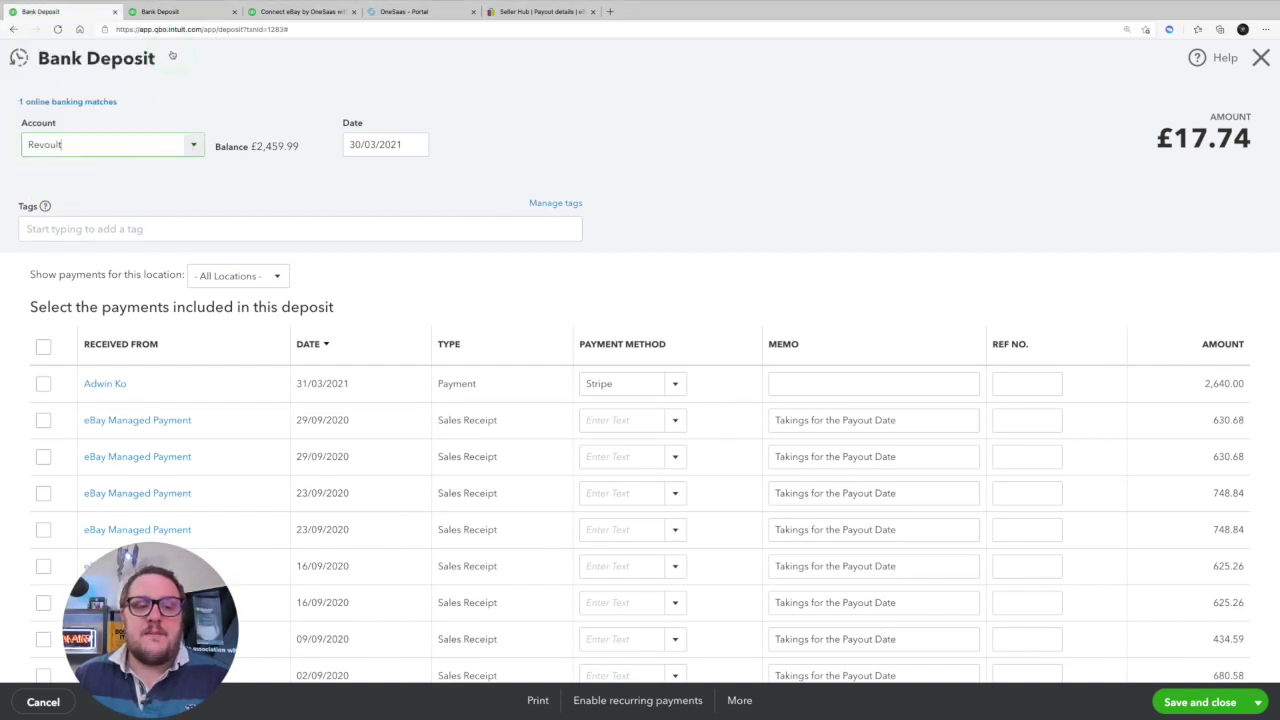
pyautogui.click(175, 12)
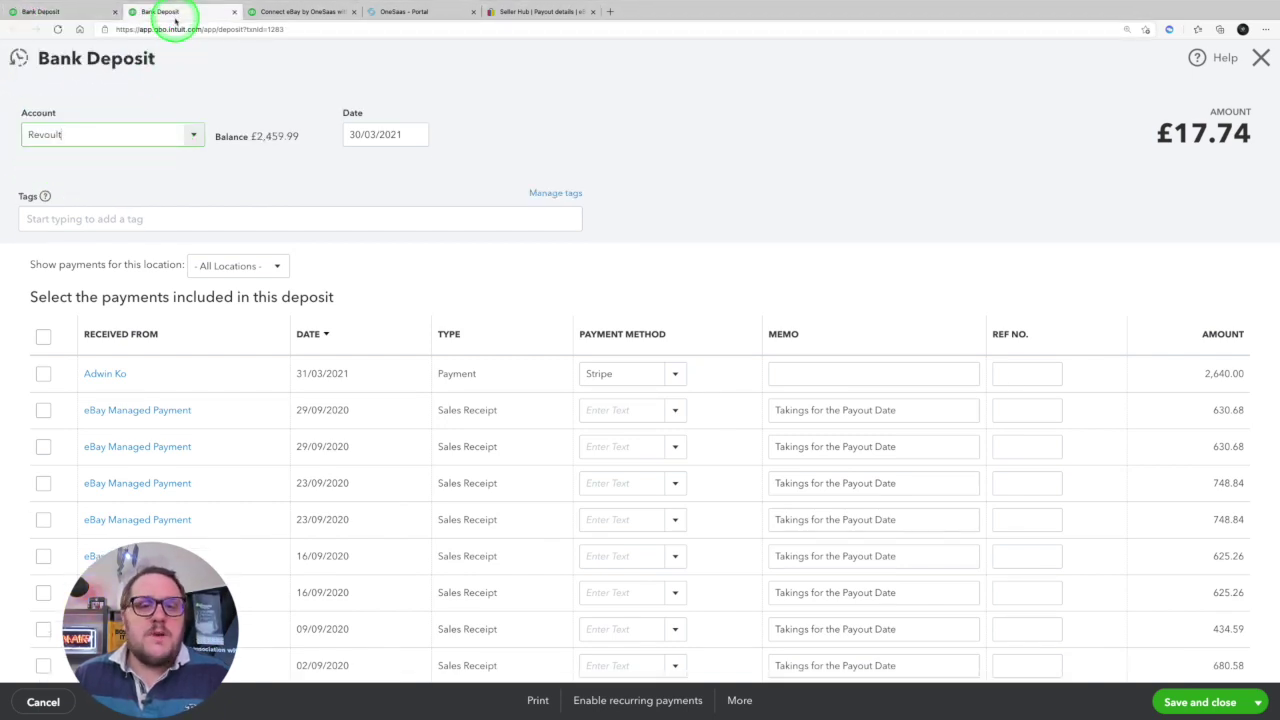
pyautogui.click(59, 19)
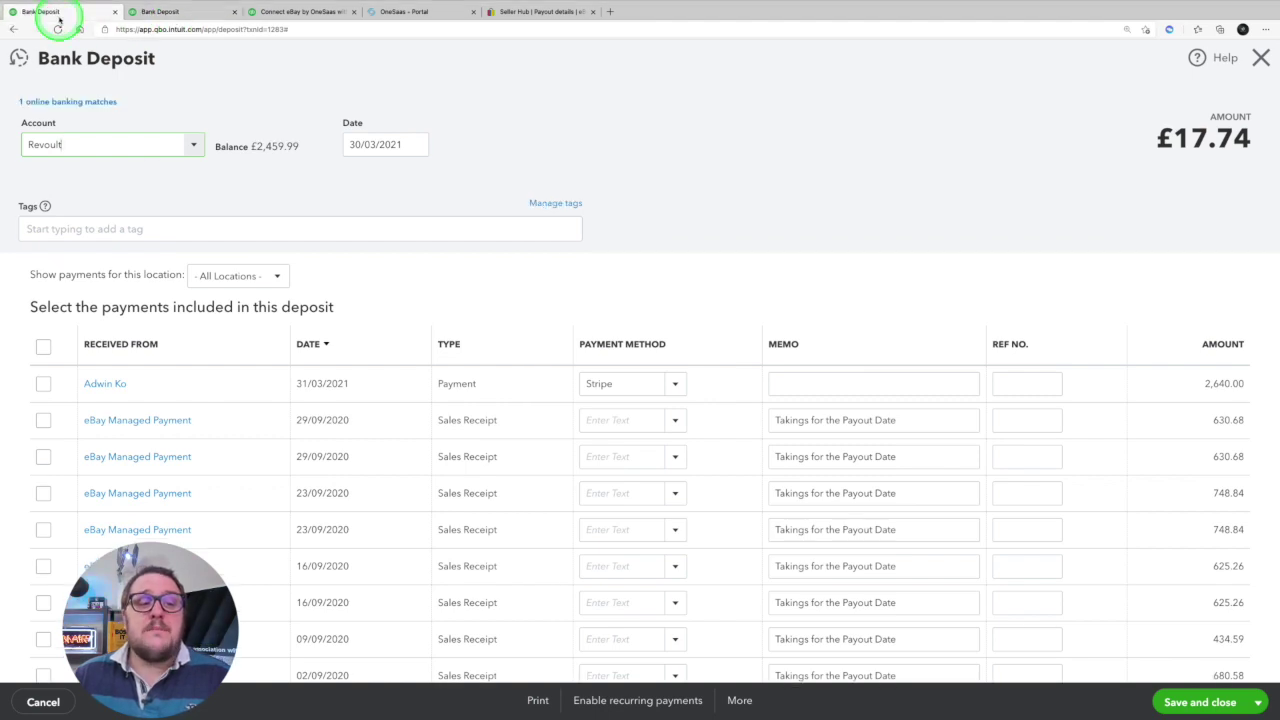
pyautogui.click(34, 104)
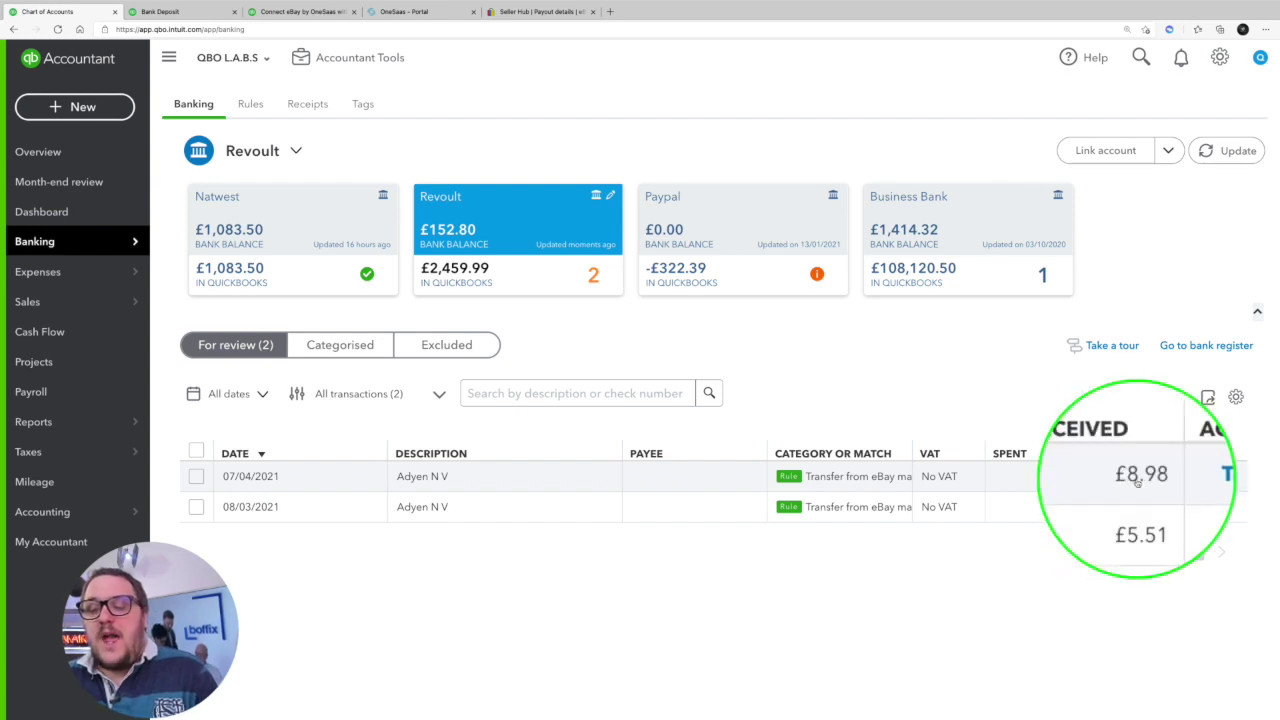
# Review the 6 April eBay payout: one £10.75 sale less £1.77 fees for £8.98
pyautogui.click(518, 12)
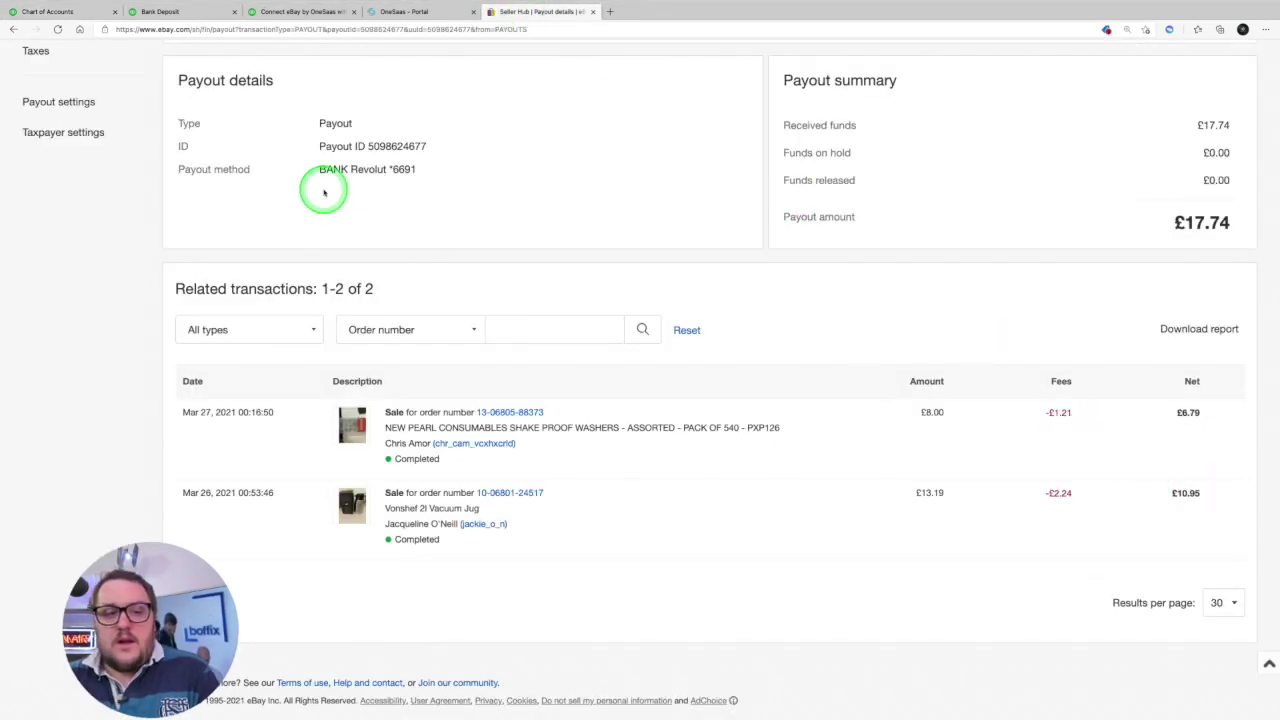
pyautogui.scroll(5, 323, 193)
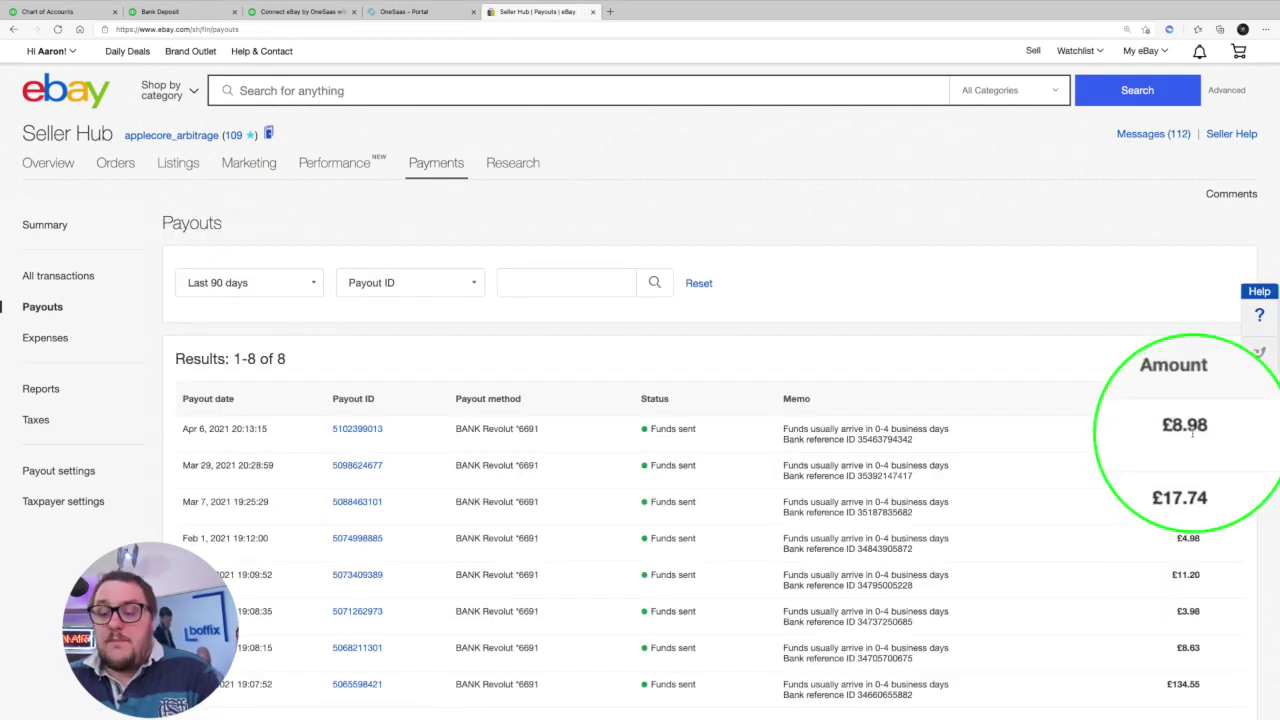
pyautogui.click(352, 428)
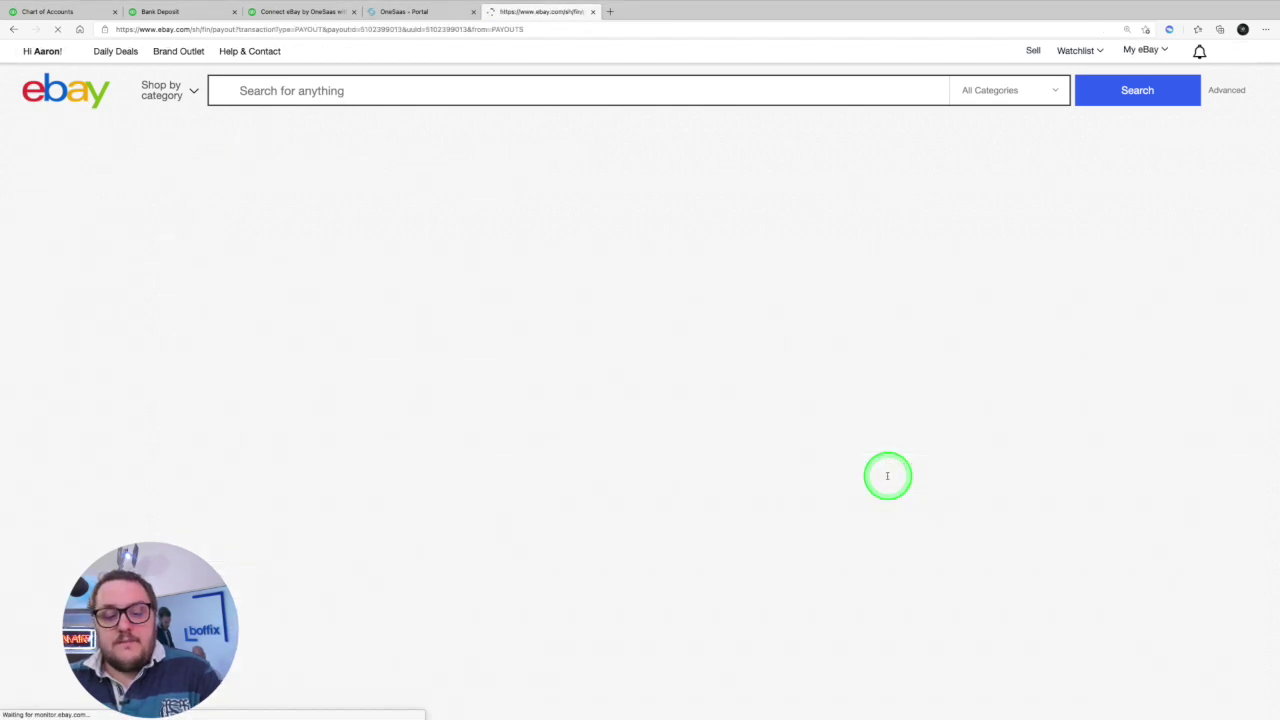
pyautogui.scroll(-5, 1050, 485)
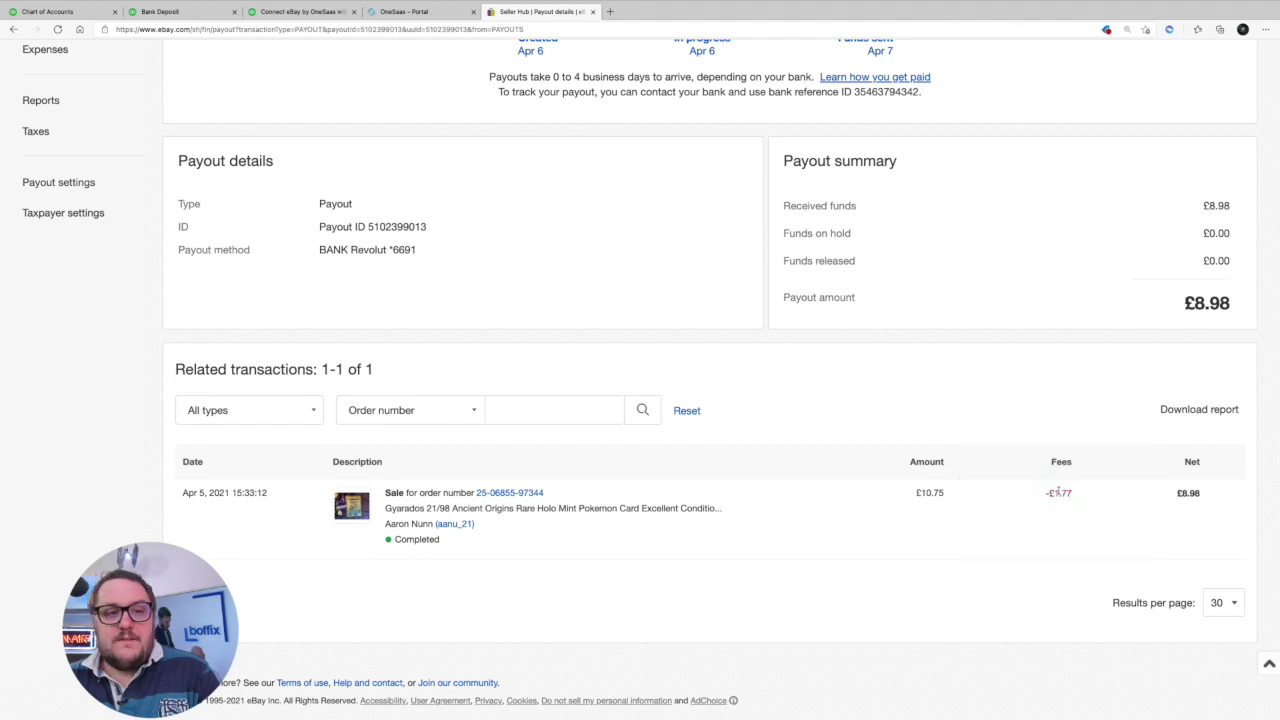
pyautogui.click(45, 12)
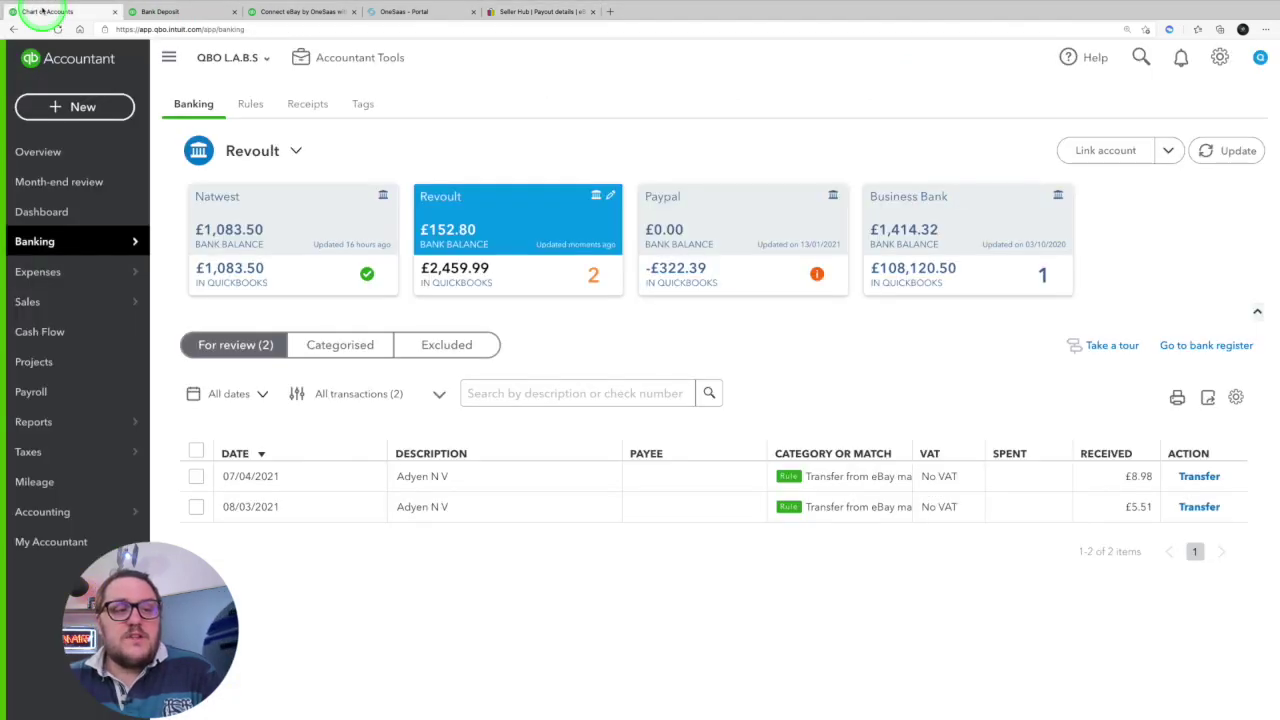
# Check the 07/04/2021 £8.97 deposit's £10.75 sales and 1.78 fees against eBay, then close it
pyautogui.click(1140, 58)
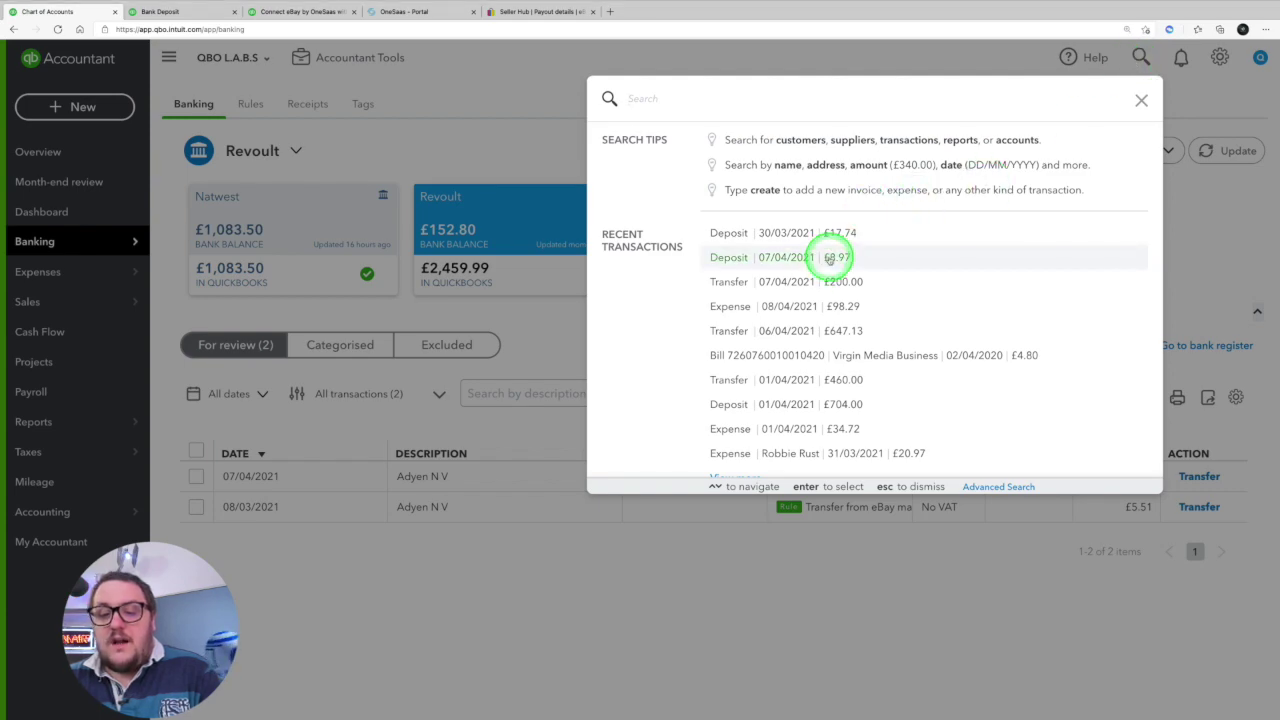
pyautogui.click(830, 258)
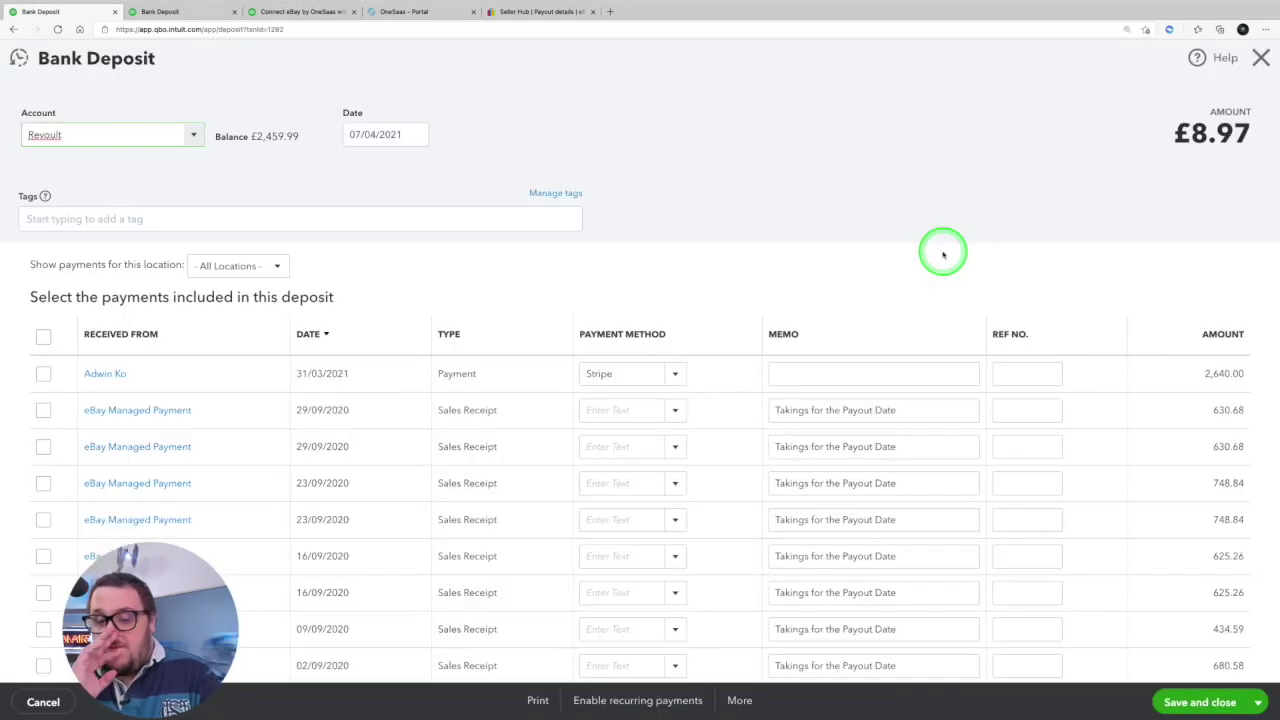
pyautogui.scroll(-6, 657, 378)
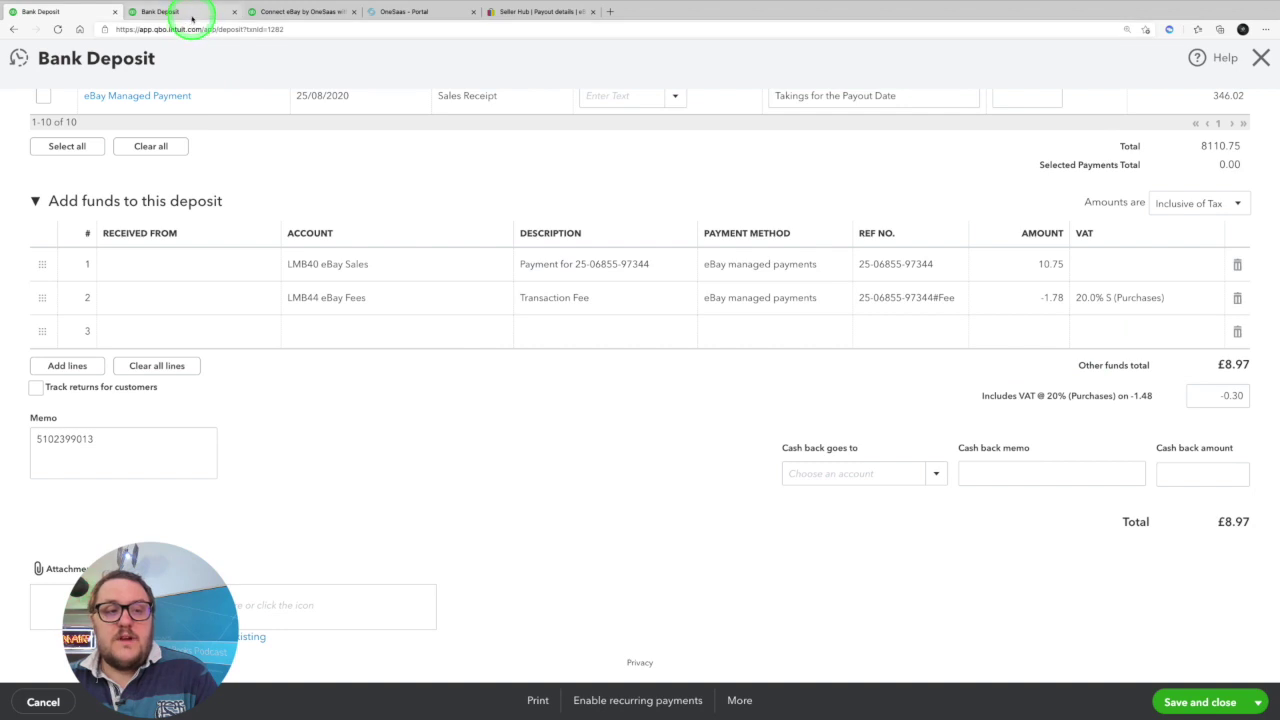
pyautogui.click(513, 11)
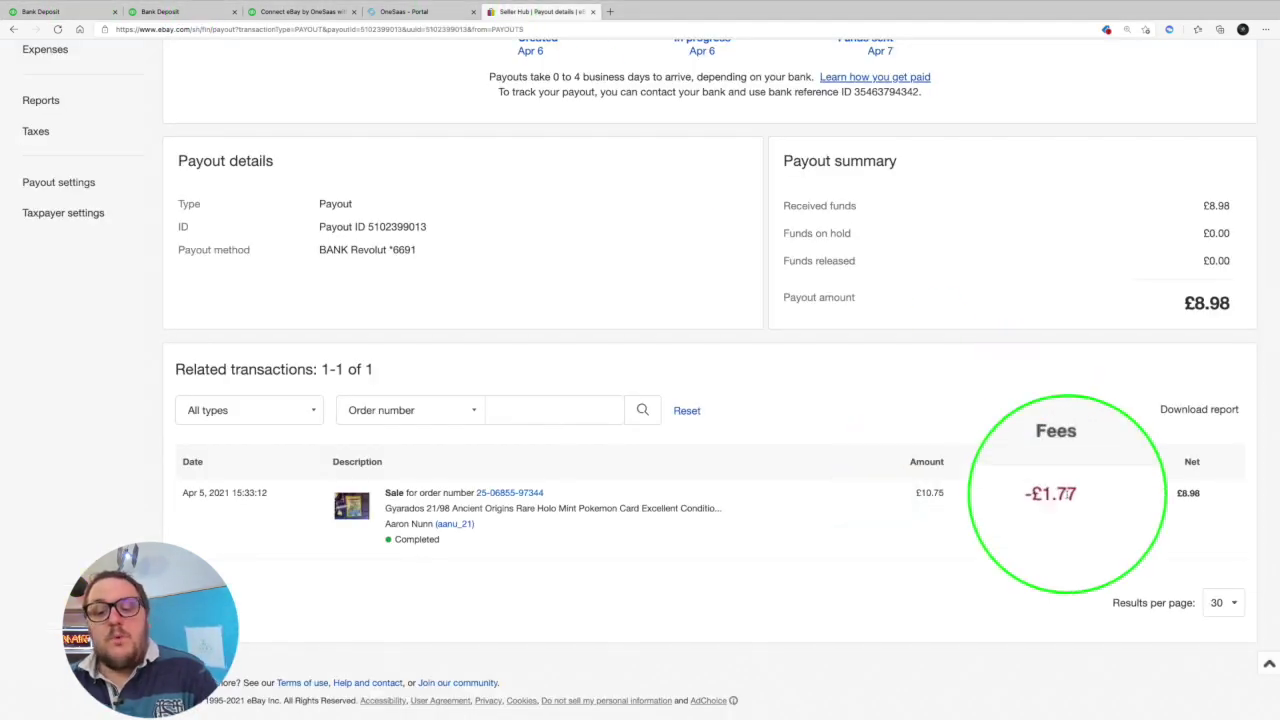
pyautogui.click(62, 12)
pyautogui.scroll(-10, 953, 535)
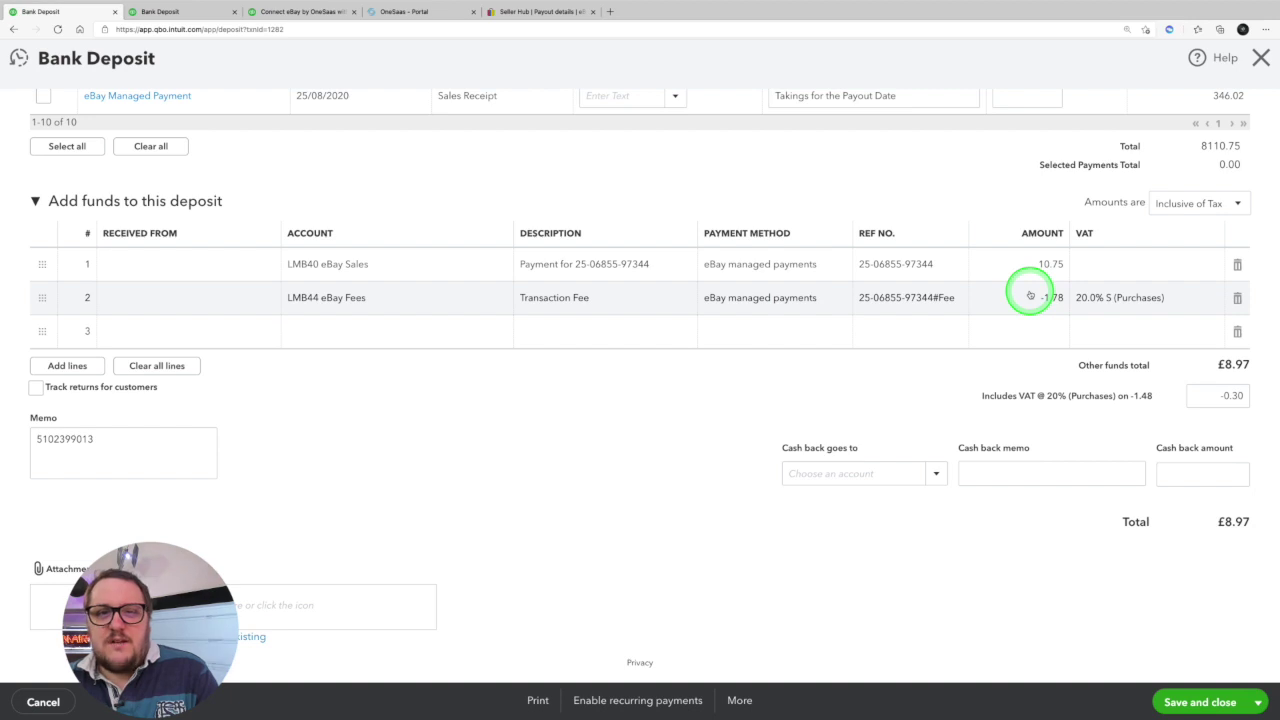
pyautogui.click(1260, 57)
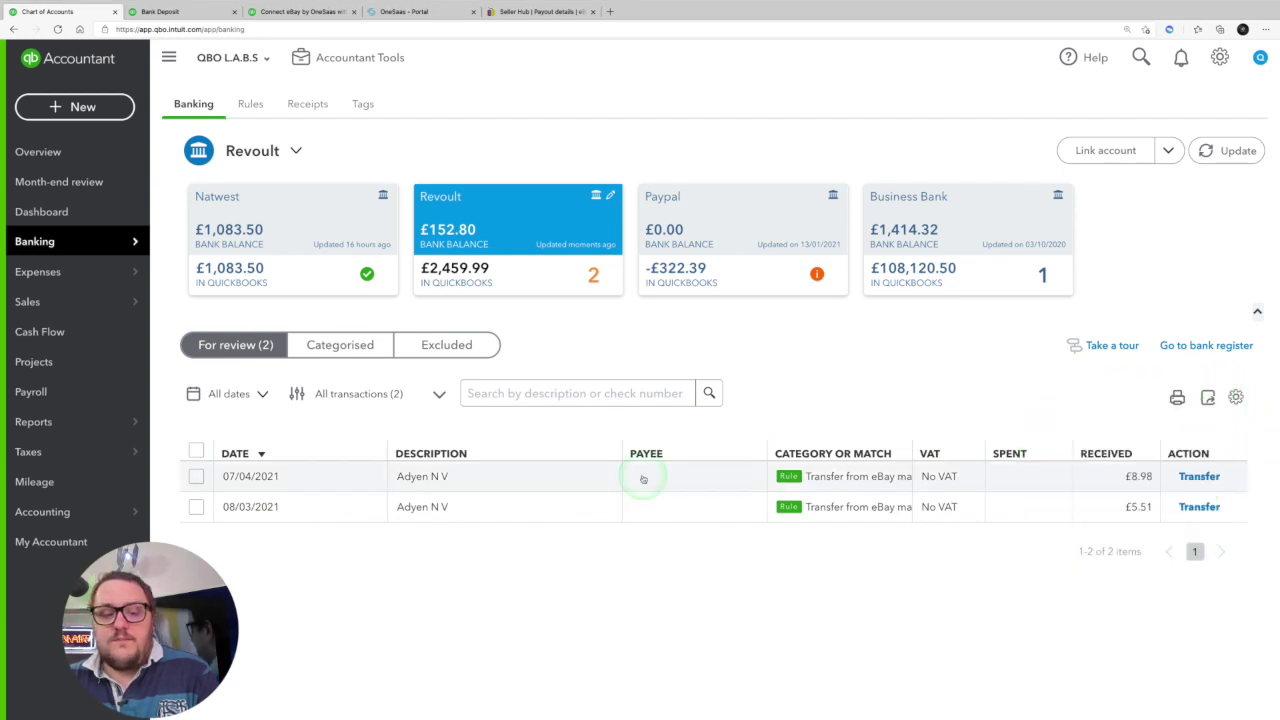
# Expand the 07/04/2021 £8.98 Adyen N V line and find its £8.97 deposit match
pyautogui.click(364, 484)
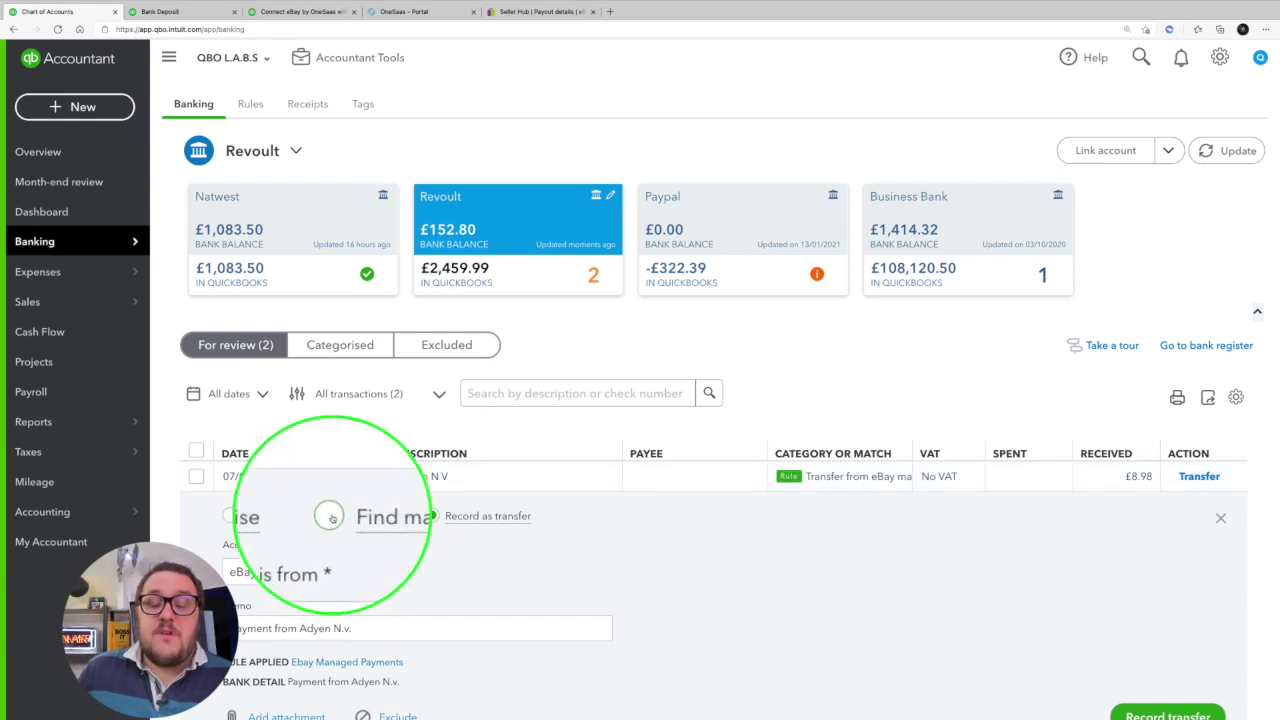
pyautogui.click(331, 517)
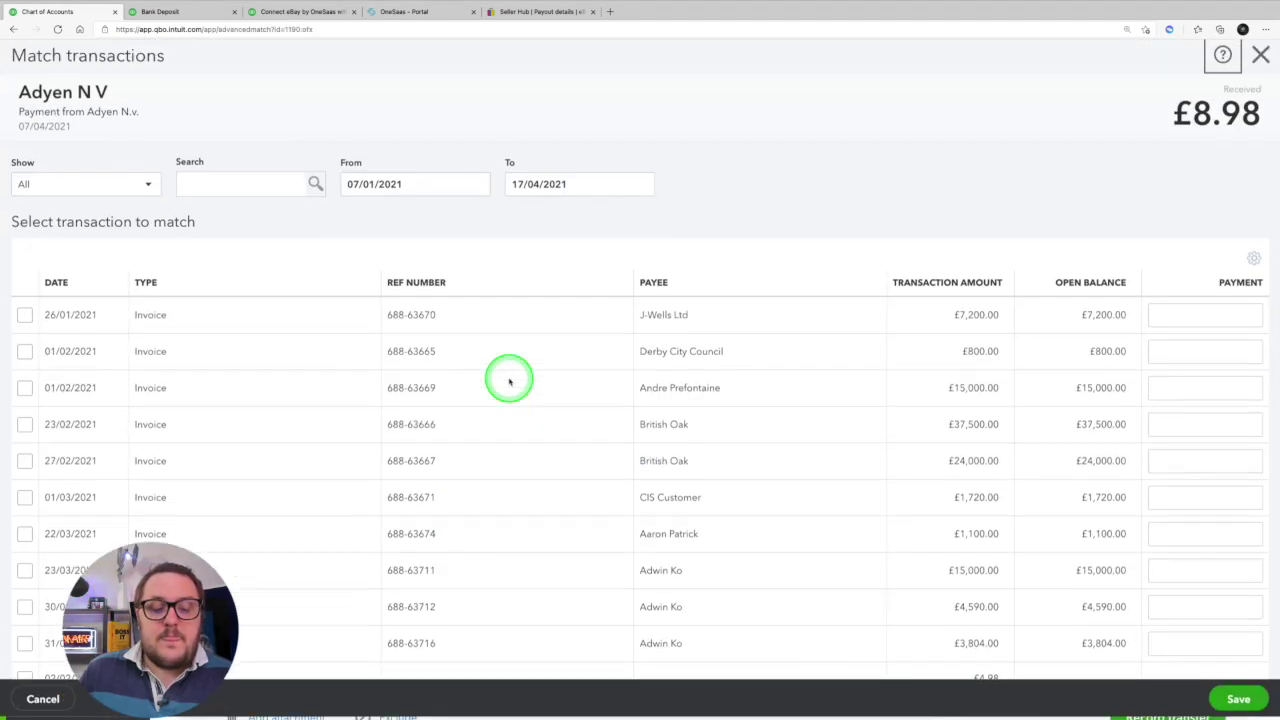
pyautogui.scroll(-3, 571, 382)
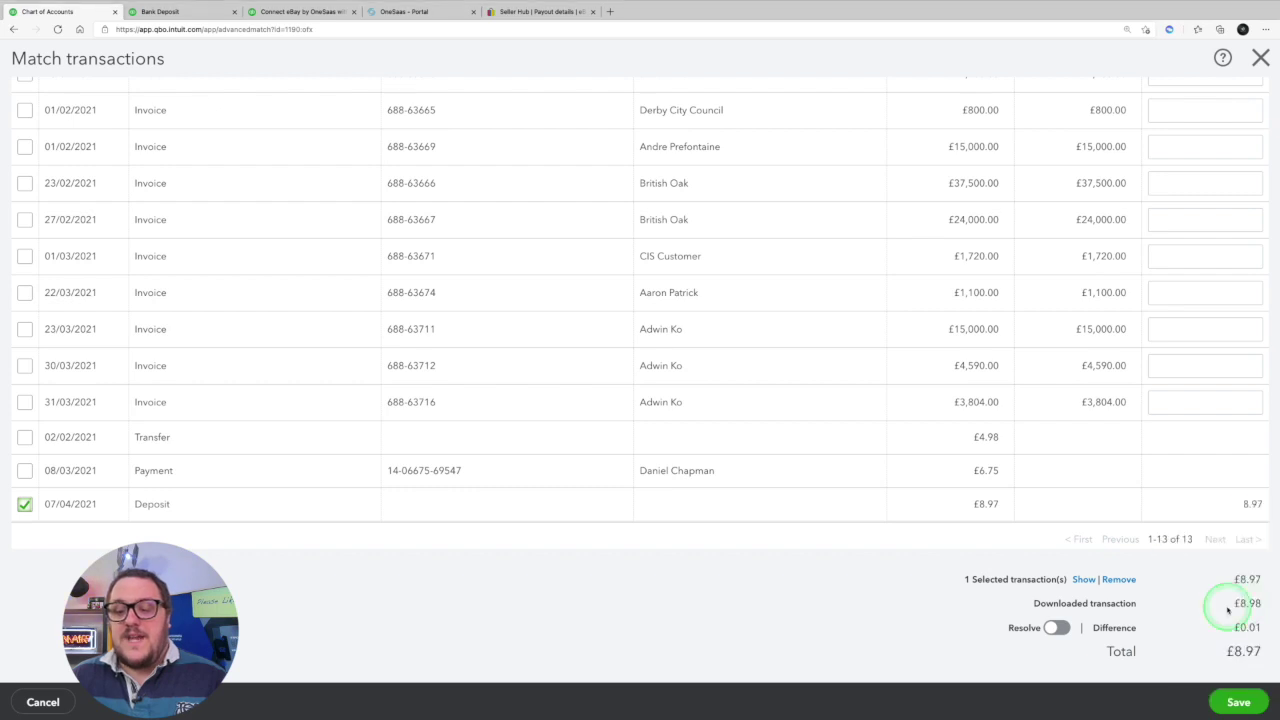
# Resolve the 1p difference to LMB44 eBay Fees and save the match
pyautogui.click(1058, 627)
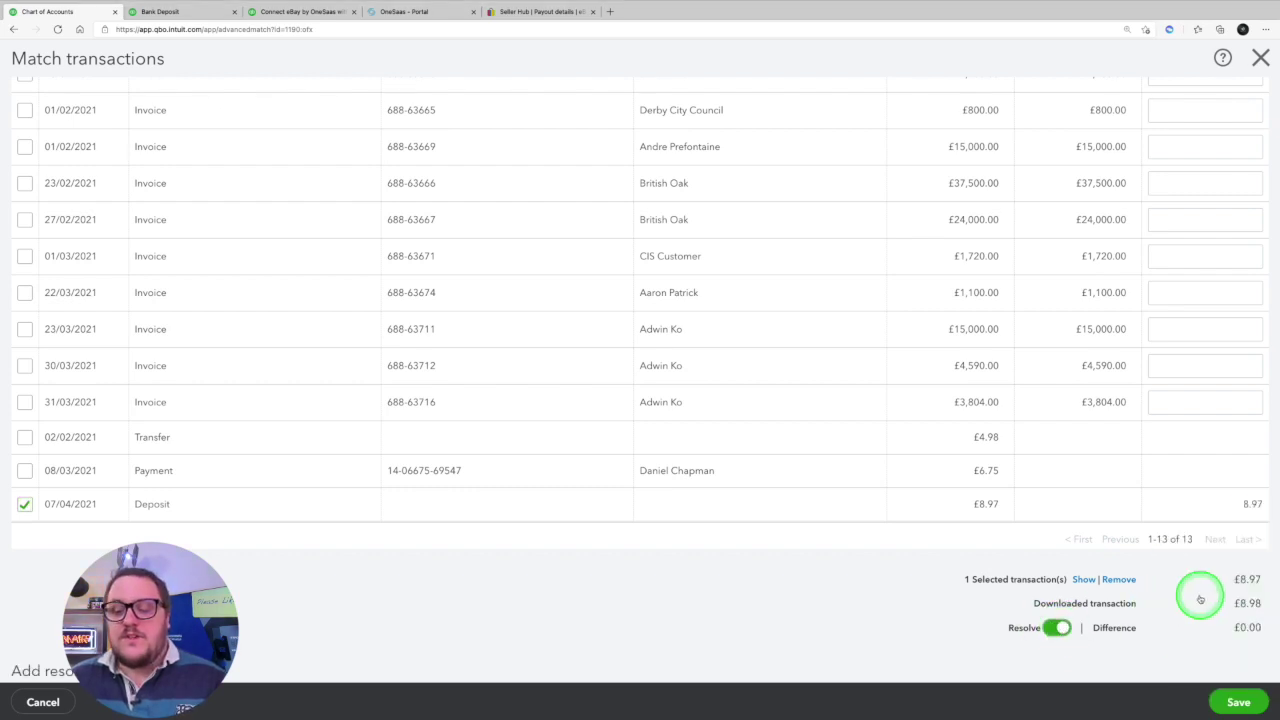
pyautogui.scroll(-2, 1200, 598)
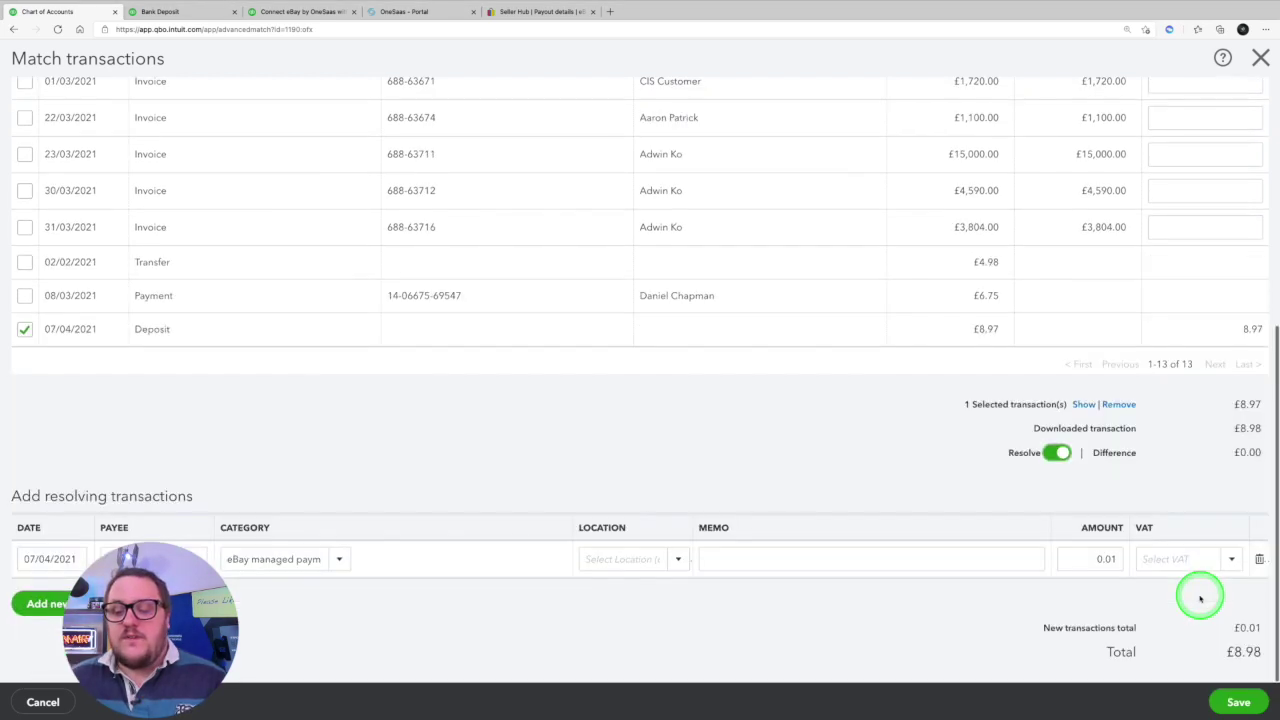
pyautogui.click(331, 563)
pyautogui.write('eBay Control Accoun')
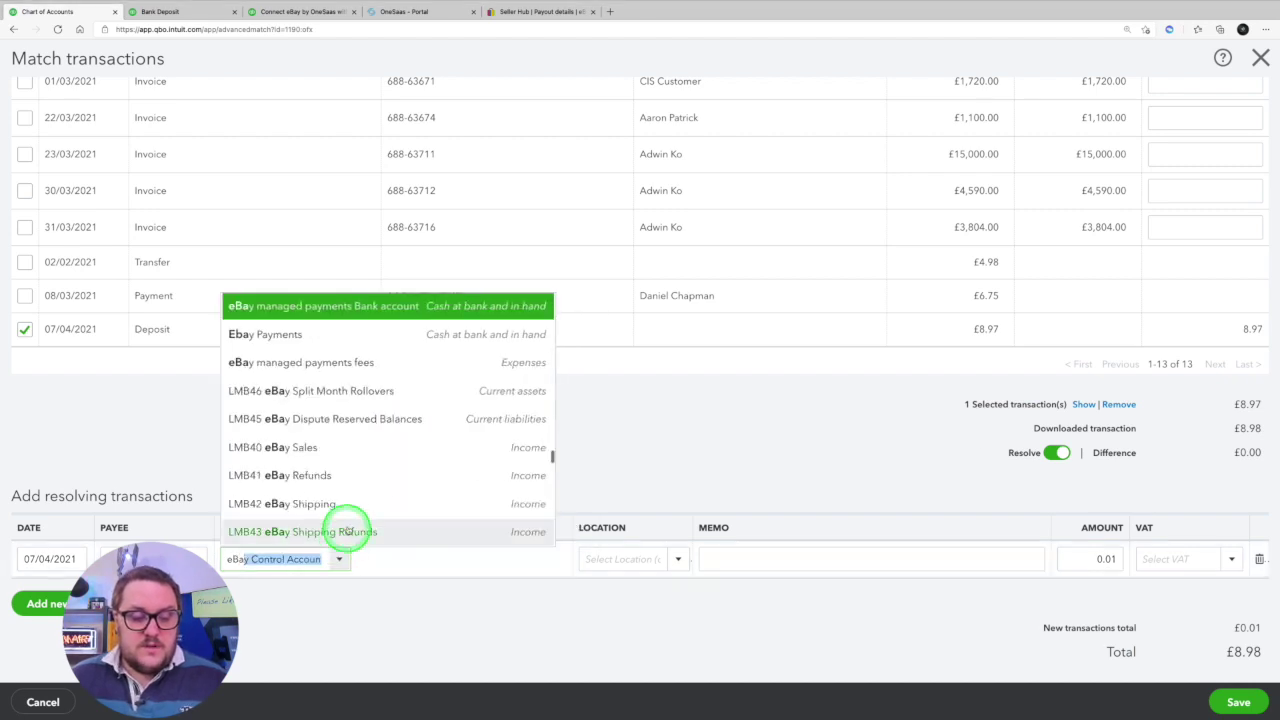
pyautogui.scroll(-1, 358, 481)
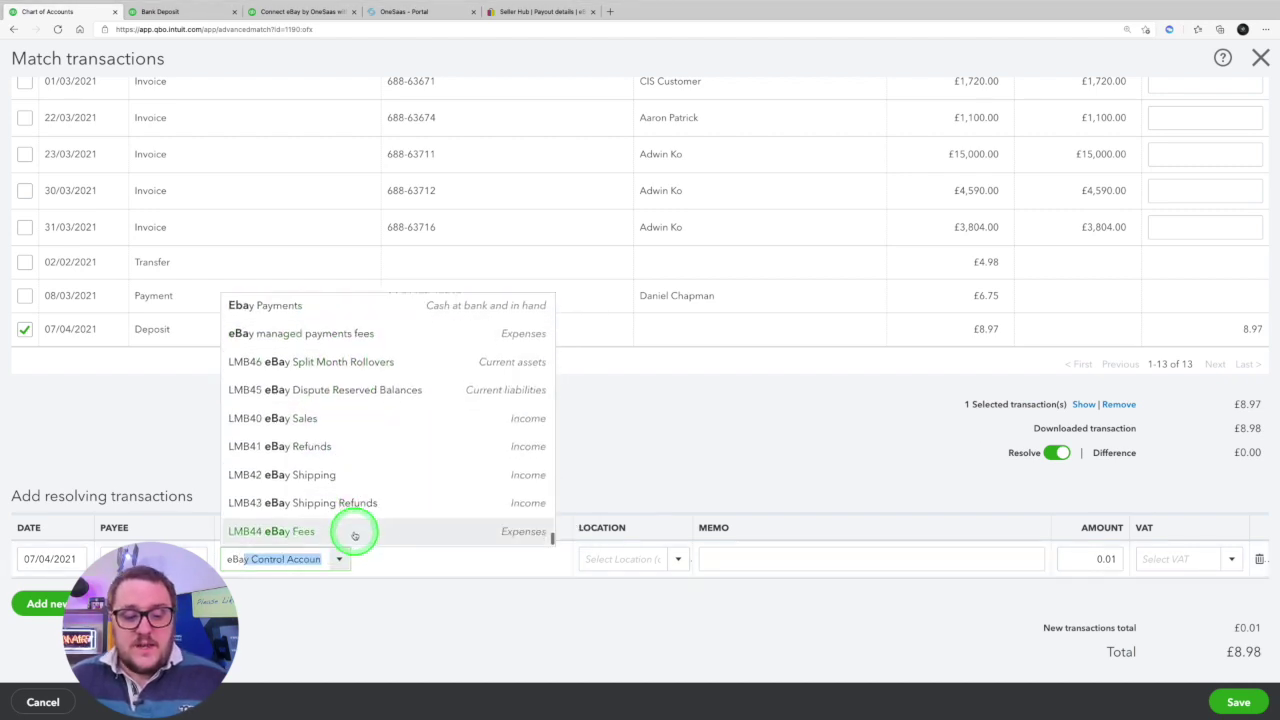
pyautogui.click(357, 529)
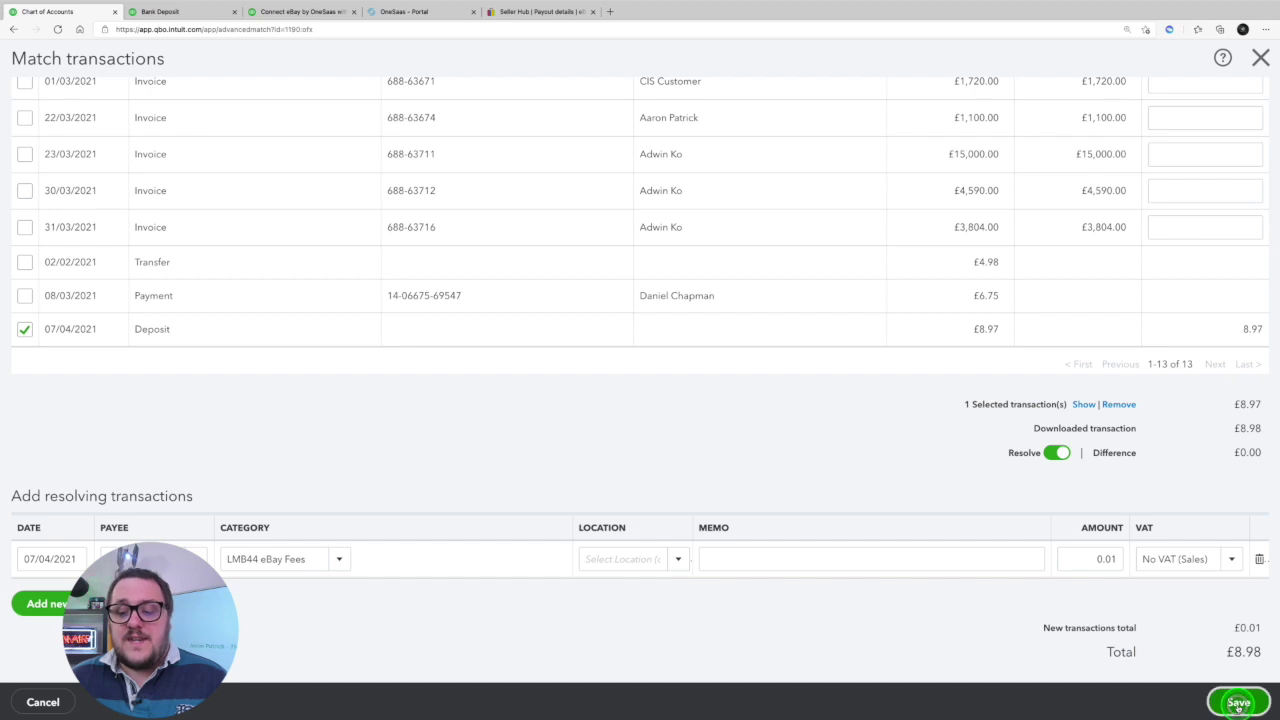
pyautogui.click(1238, 703)
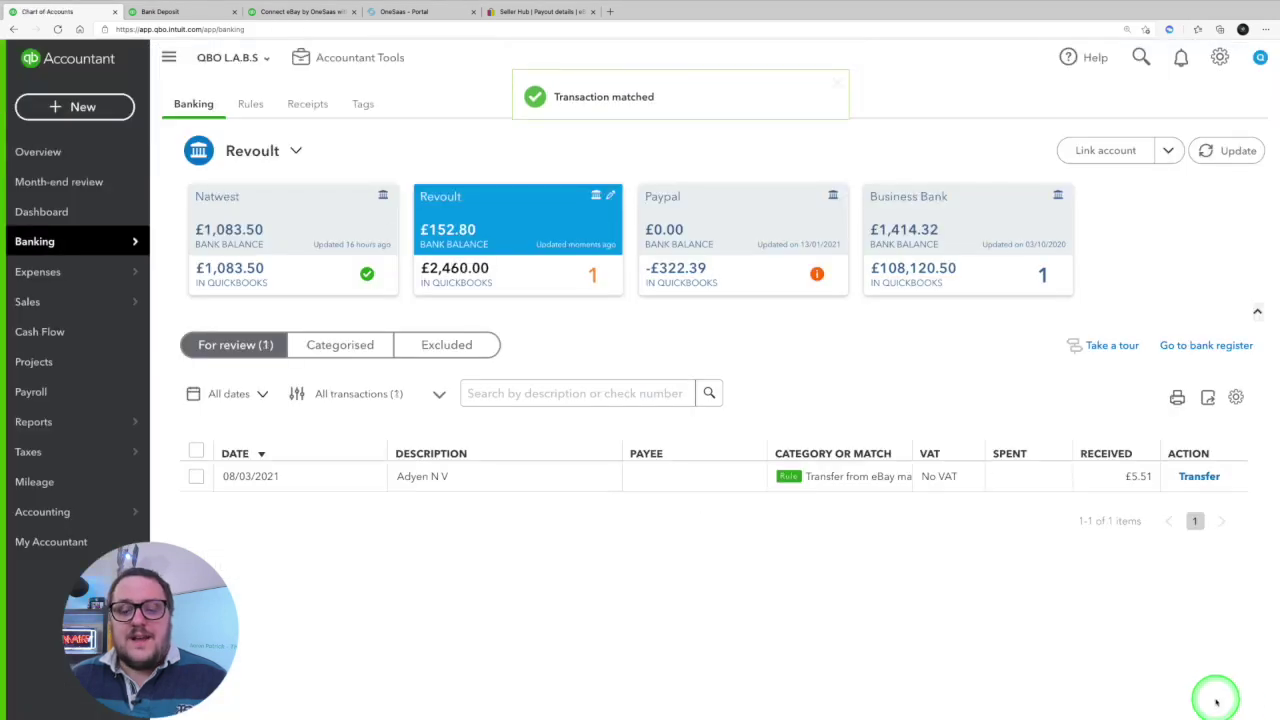